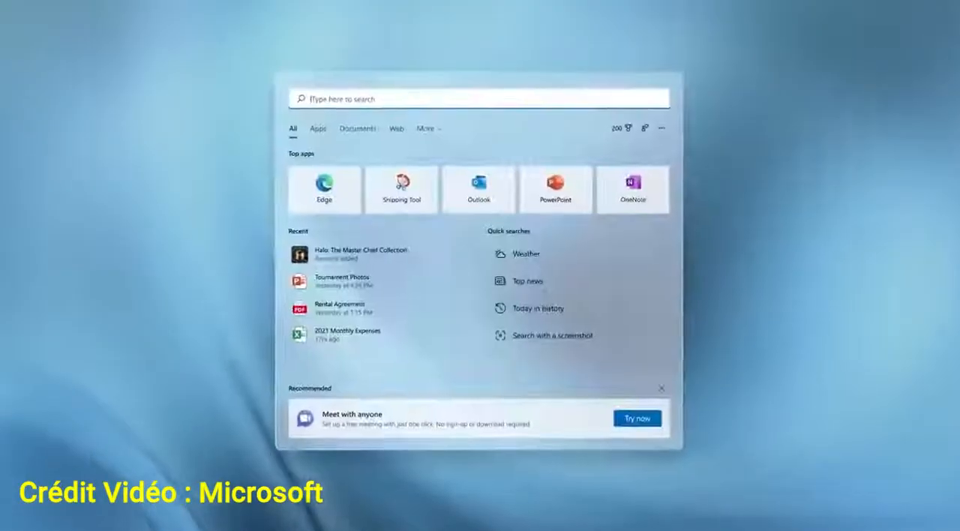
- Search for "settings" and open the Settings app
{"action": "type", "text": "settings"}
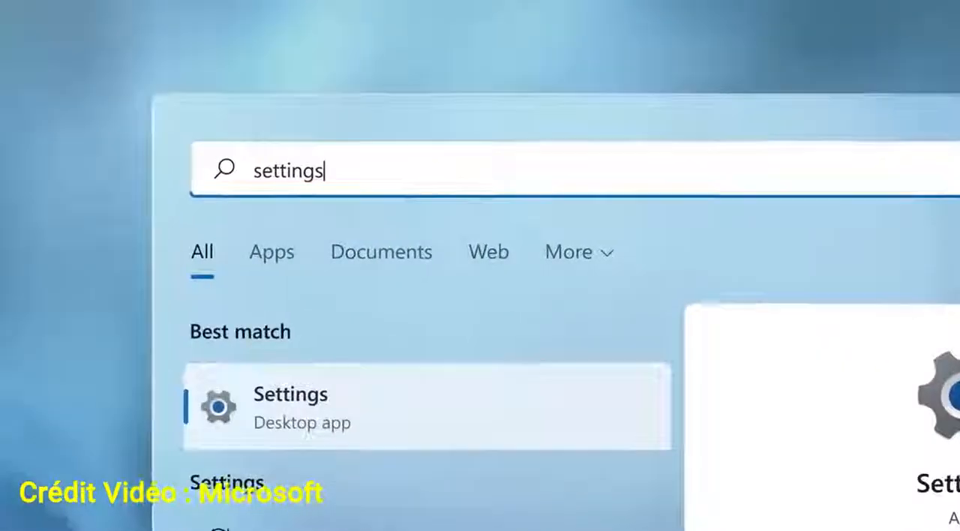
{"action": "key", "text": "Return"}
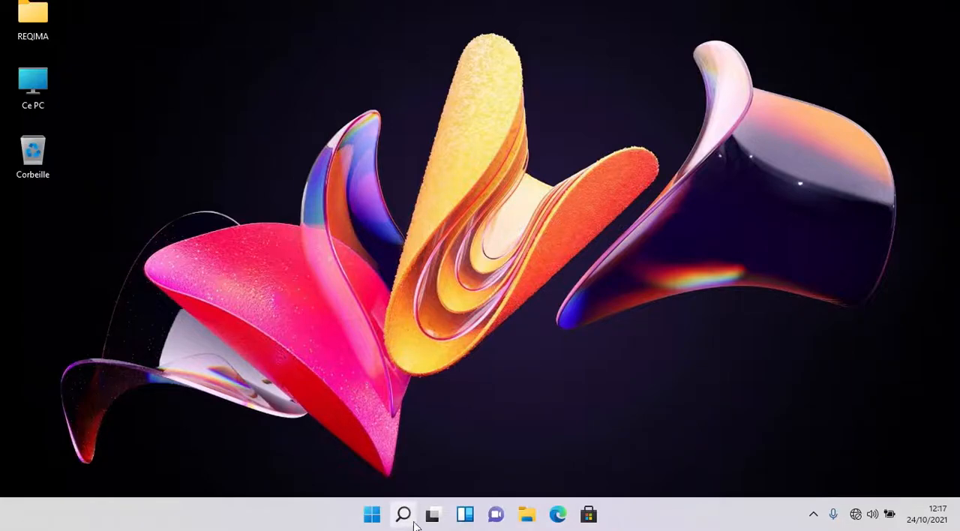
- Search for "bloc" from the Start menu and clear the search text
{"action": "left_click", "coordinate": [372, 515]}
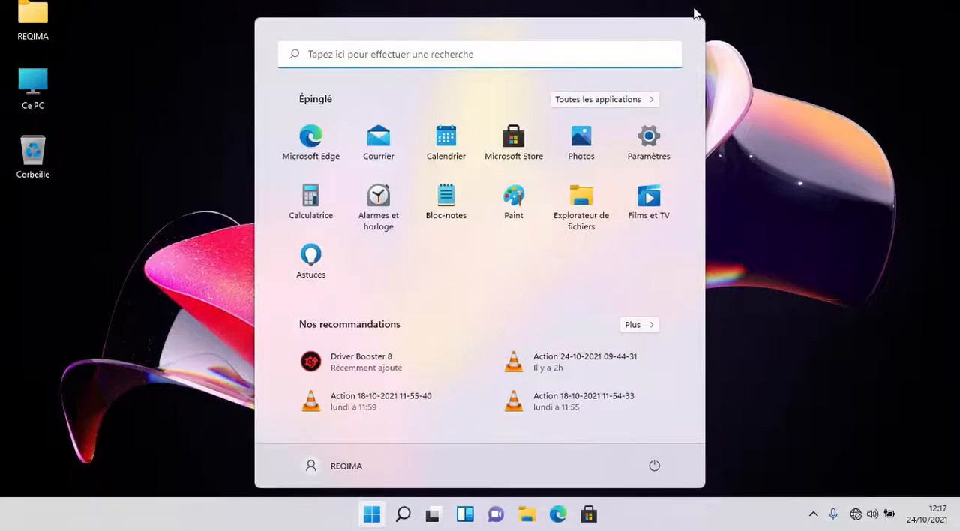
{"action": "left_click", "coordinate": [551, 64]}
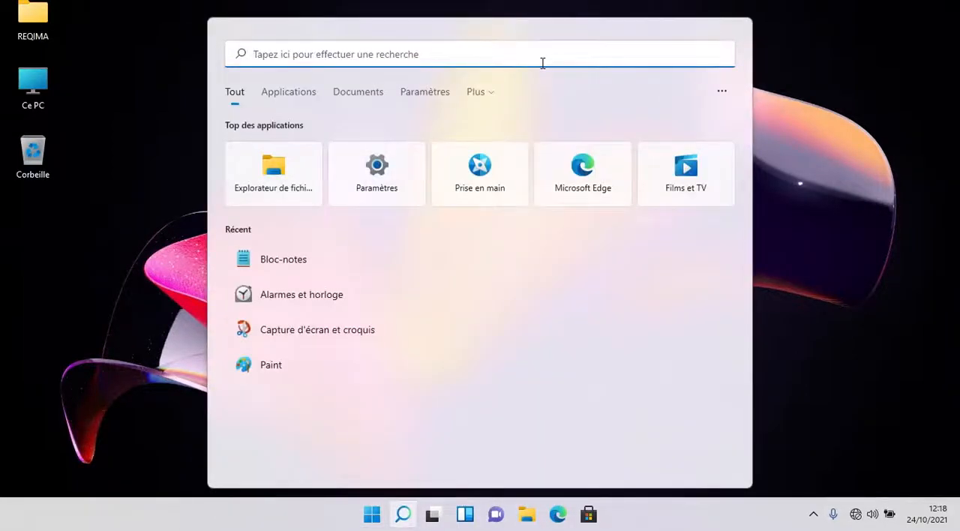
{"action": "type", "text": "bloc"}
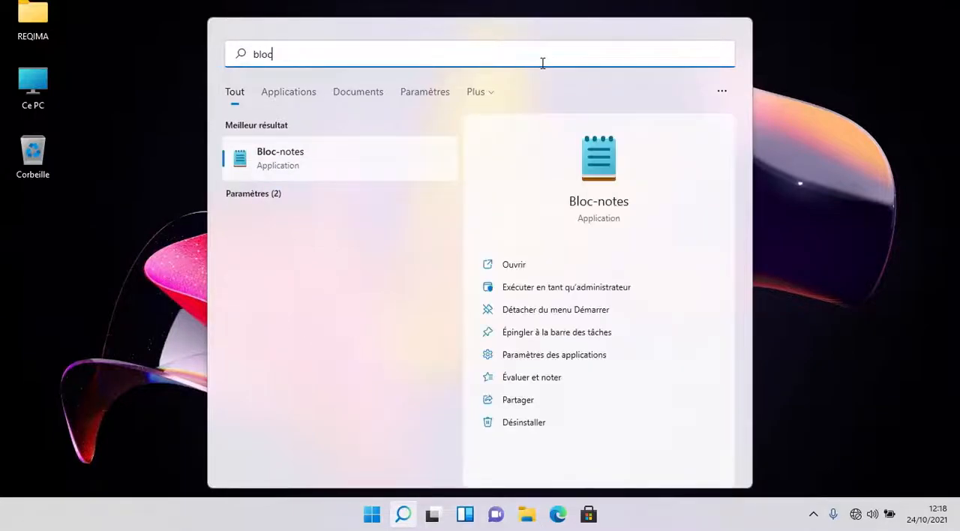
{"action": "key", "text": "BackSpace"}
{"action": "key", "text": "BackSpace"}
{"action": "key", "text": "BackSpace"}
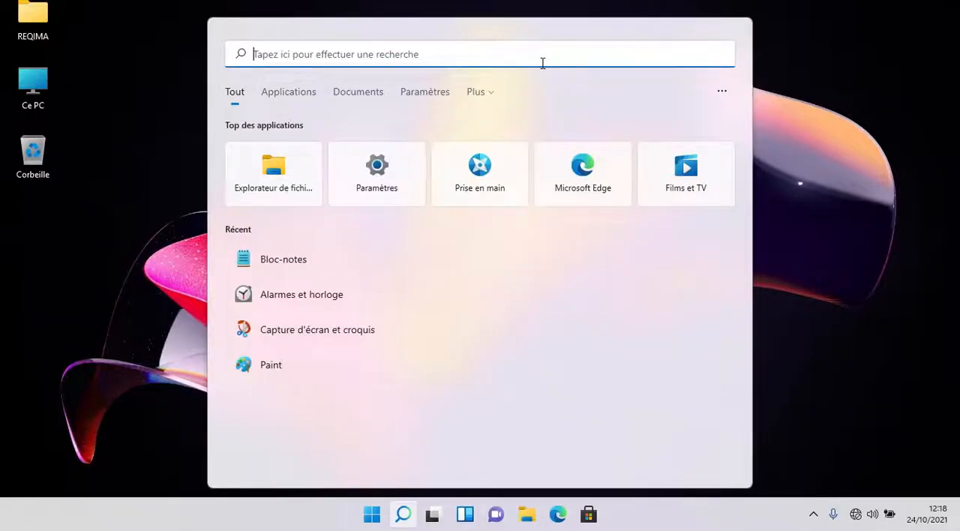
- Browse the Start menu's full list of applications and return to the pinned apps
{"action": "left_click", "coordinate": [372, 513]}
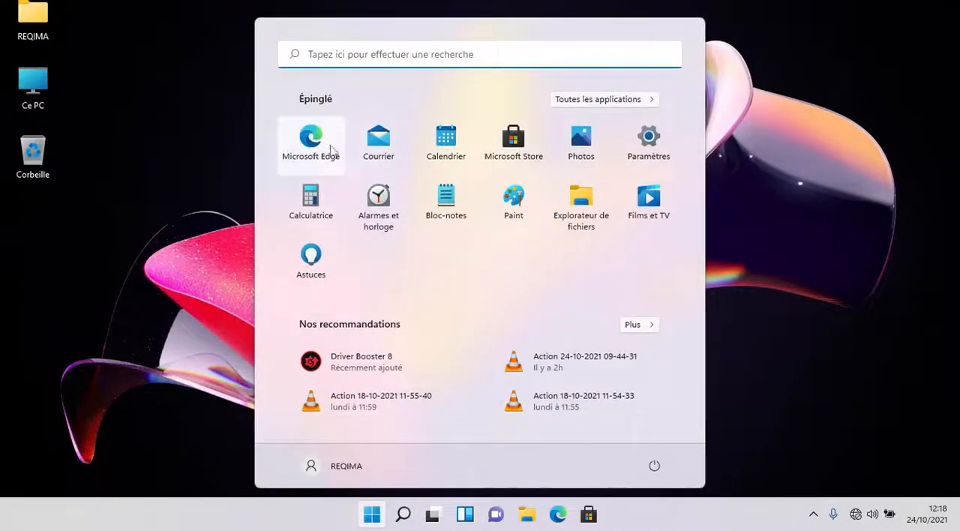
{"action": "left_click", "coordinate": [570, 103]}
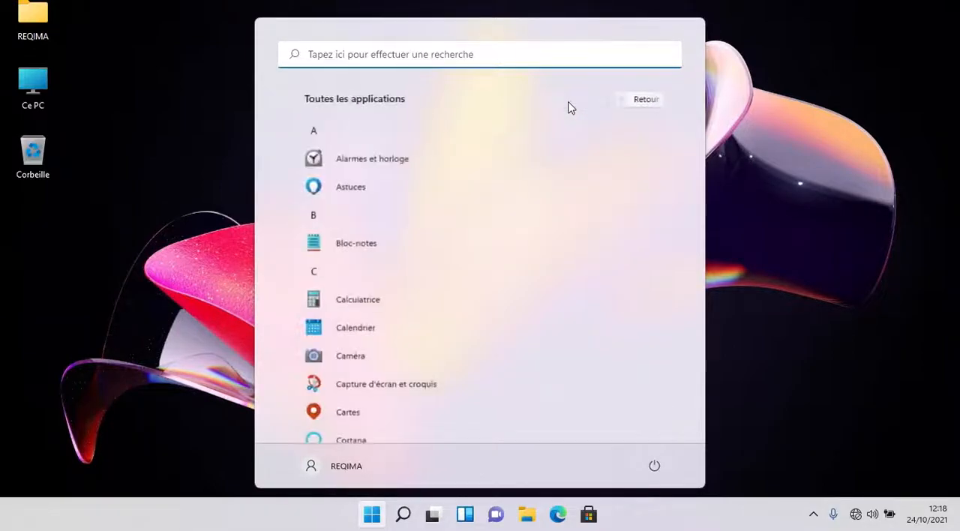
{"action": "scroll", "coordinate": [455, 188], "scroll_direction": "down", "scroll_amount": 5}
{"action": "scroll", "coordinate": [453, 236], "scroll_direction": "down", "scroll_amount": 15}
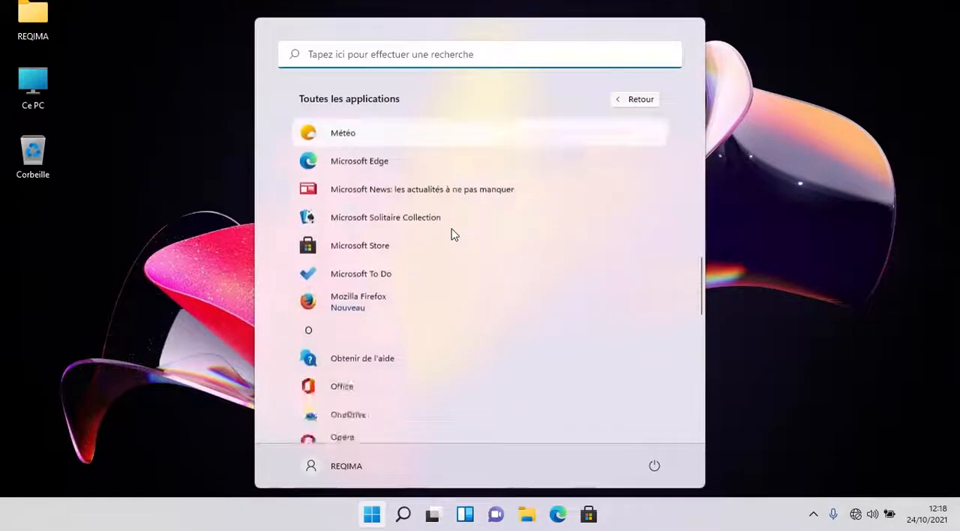
{"action": "scroll", "coordinate": [456, 234], "scroll_direction": "up", "scroll_amount": 20}
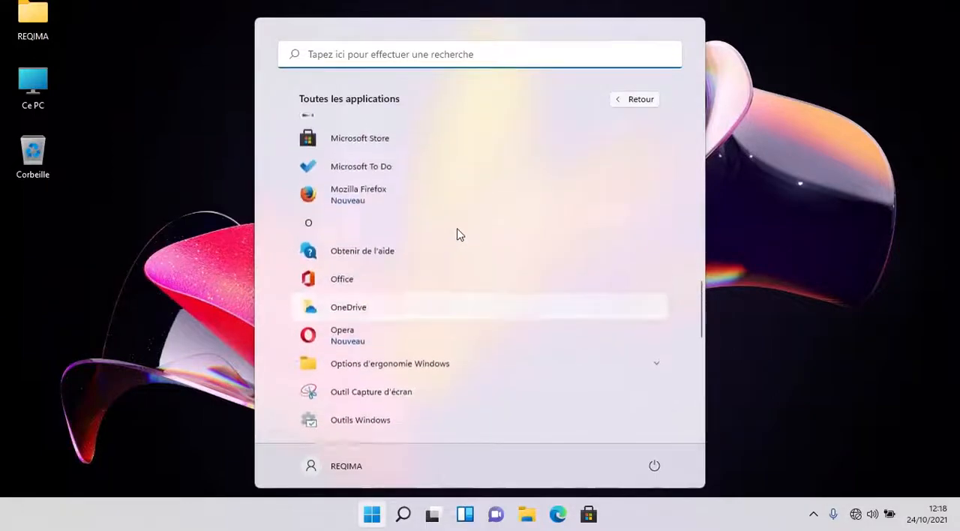
{"action": "left_click", "coordinate": [639, 99]}
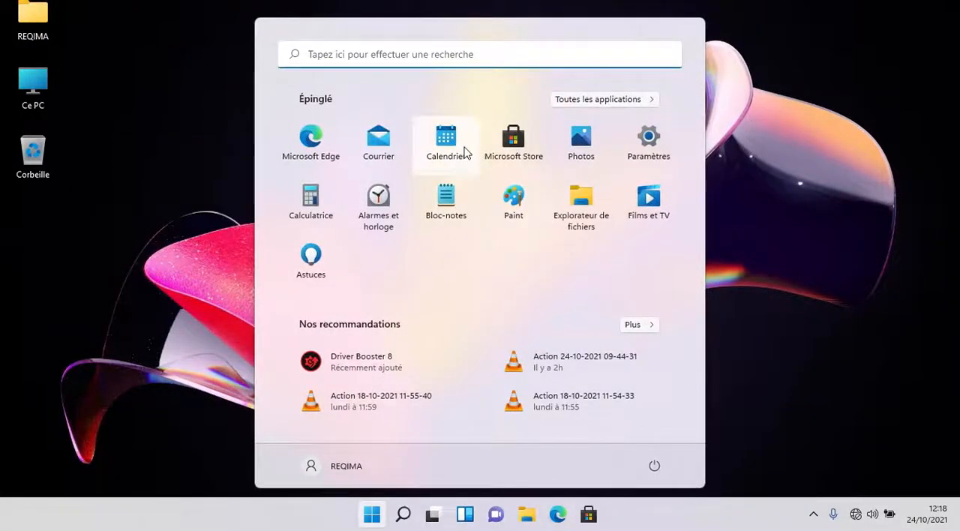
{"action": "mouse_move", "coordinate": [449, 142]}
{"action": "left_mouse_down"}
{"action": "mouse_move", "coordinate": [523, 148]}
{"action": "mouse_move", "coordinate": [441, 153]}
{"action": "mouse_move", "coordinate": [459, 145]}
{"action": "left_mouse_up"}
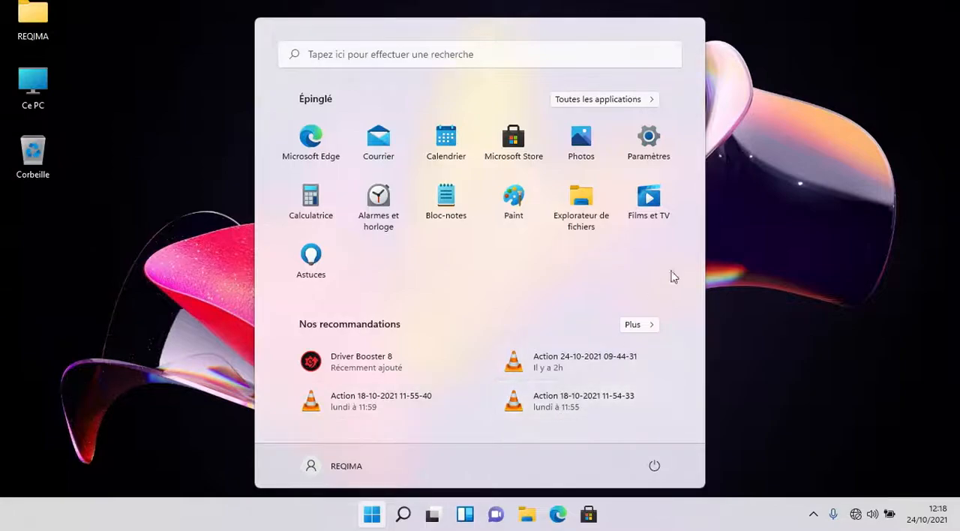
- View the full list of recommended items in the Start menu and return to the pinned apps
{"action": "left_click", "coordinate": [642, 324]}
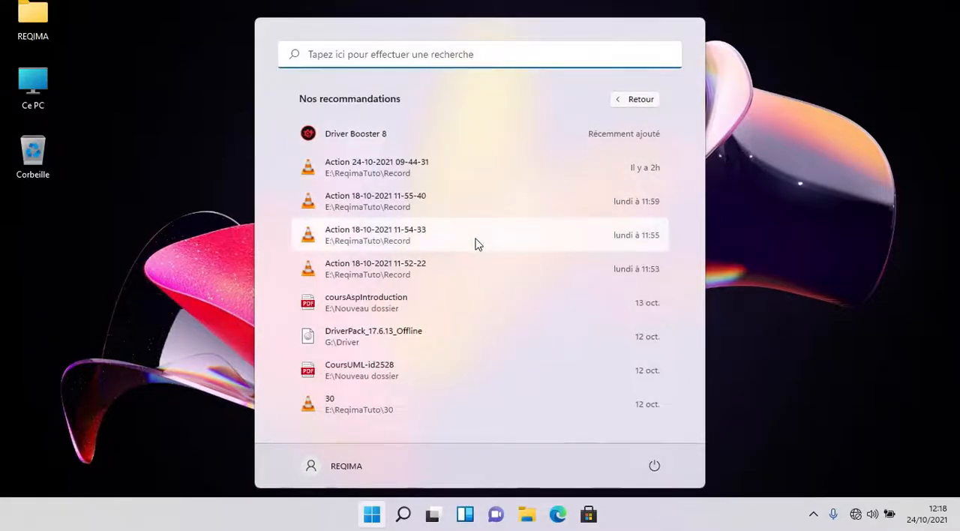
{"action": "key", "text": "Escape"}
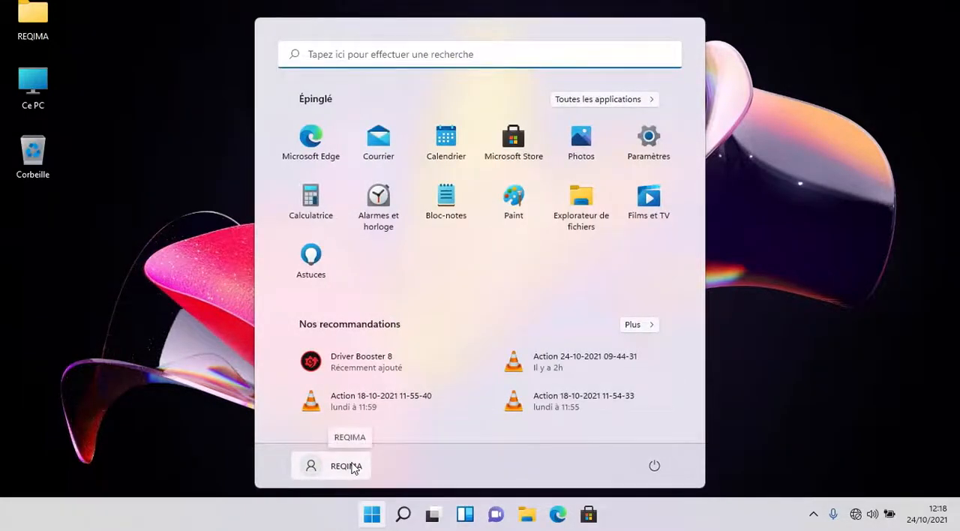
- Show the Start menu's account options and its power options, dismissing both without choosing anything
{"action": "left_click", "coordinate": [347, 466]}
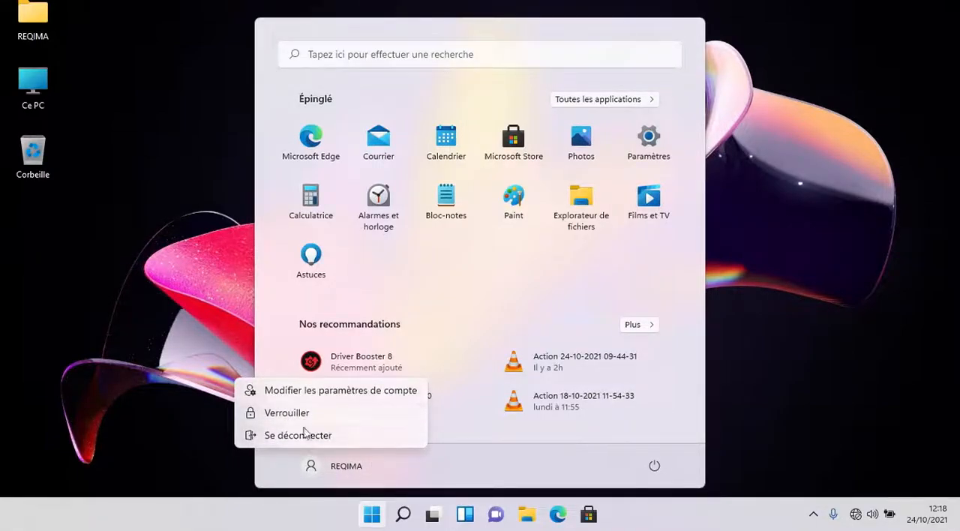
{"action": "left_click", "coordinate": [570, 476]}
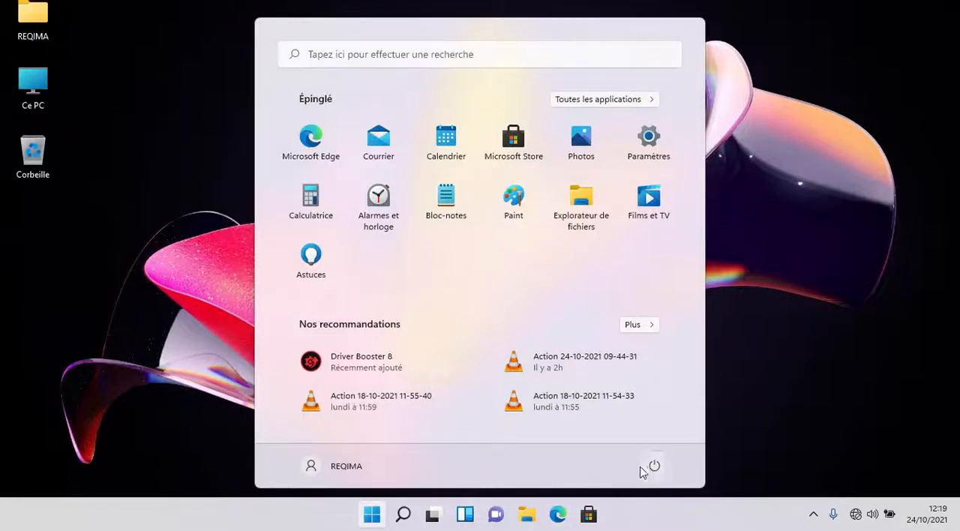
{"action": "left_click", "coordinate": [656, 466]}
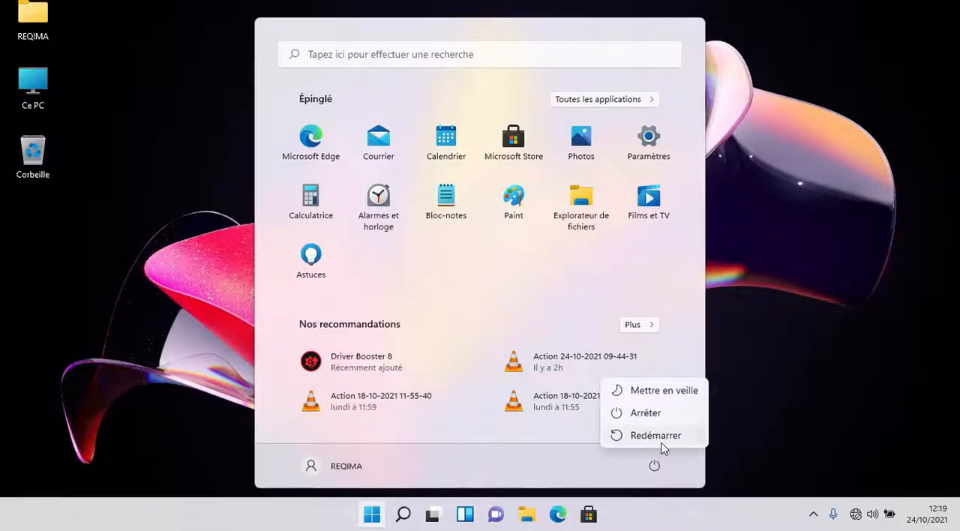
{"action": "left_click", "coordinate": [521, 476]}
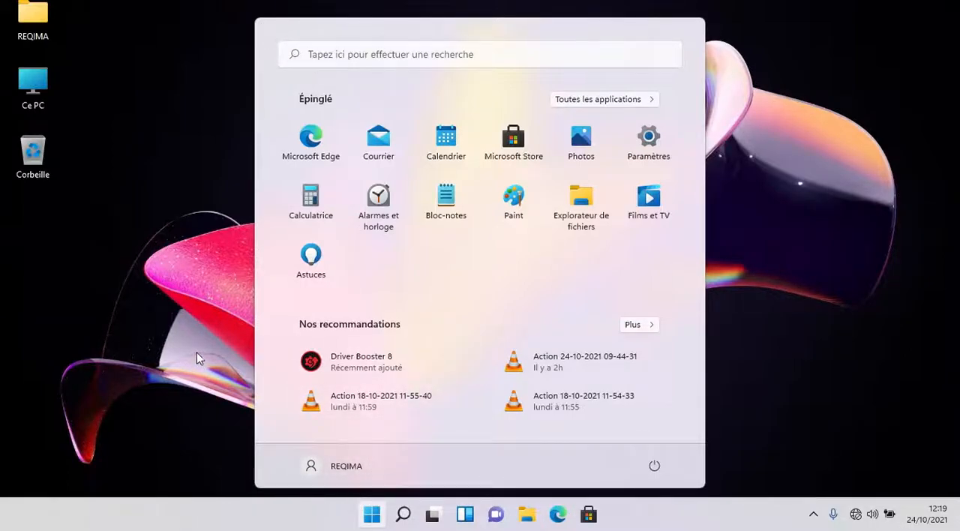
{"action": "left_click", "coordinate": [371, 514]}
{"action": "left_click", "coordinate": [371, 514]}
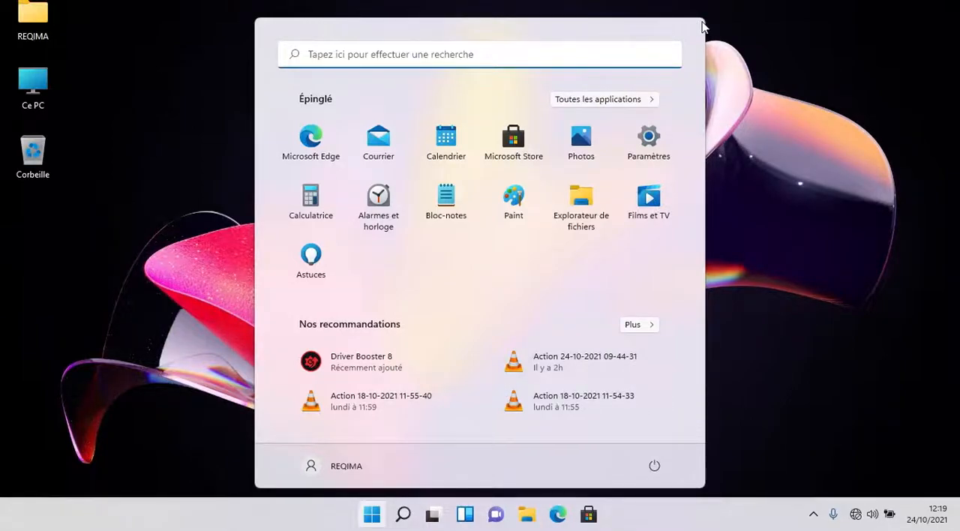
- Open Windows search and look through the Applications, Documents, Paramètres and Plus filters, returning to Tout
{"action": "left_click", "coordinate": [403, 515]}
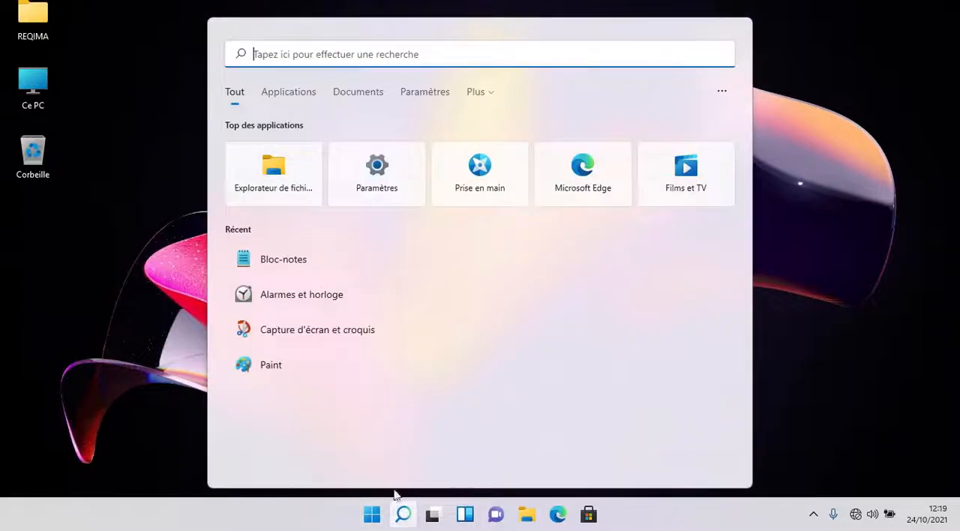
{"action": "left_click", "coordinate": [293, 92]}
{"action": "left_click", "coordinate": [357, 94]}
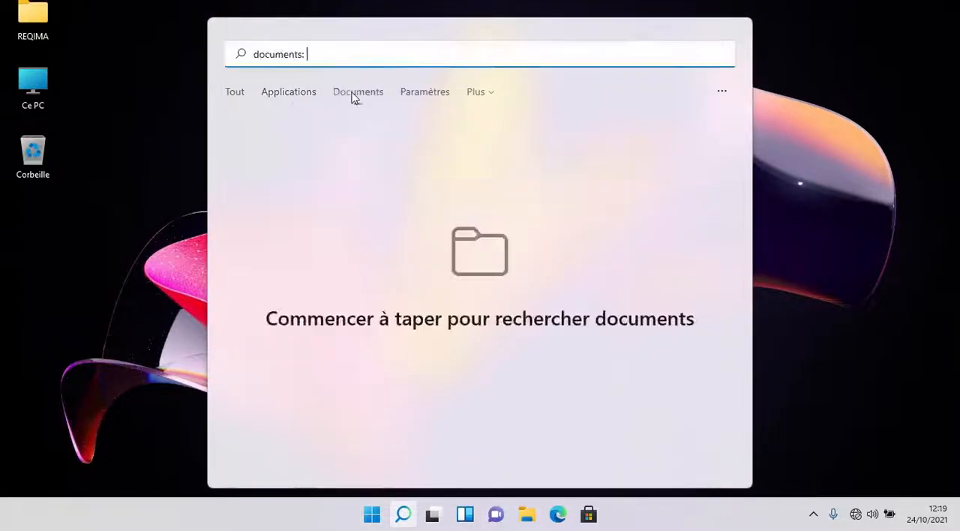
{"action": "left_click", "coordinate": [422, 94]}
{"action": "left_click", "coordinate": [472, 93]}
{"action": "left_click", "coordinate": [239, 93]}
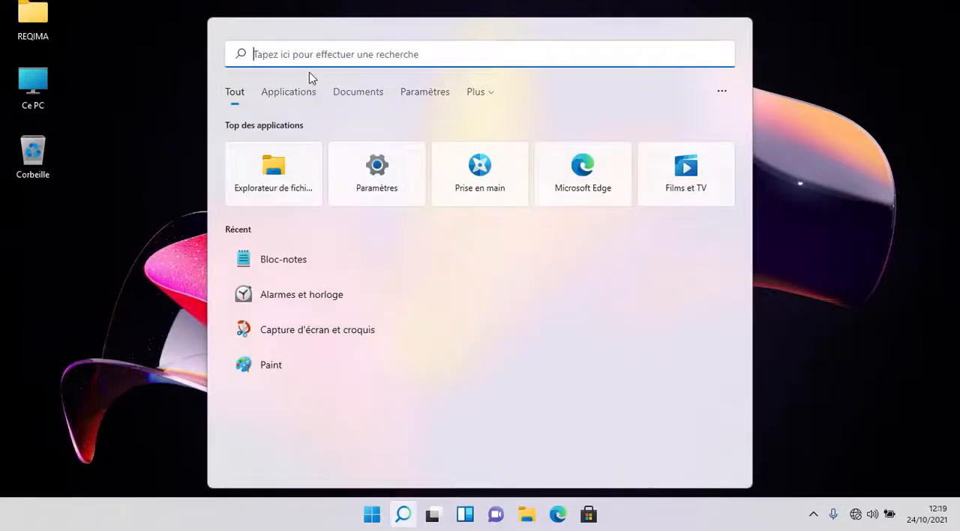
- Search for "cortana" from the Start menu and return to the desktop without opening the app
{"action": "left_click", "coordinate": [372, 515]}
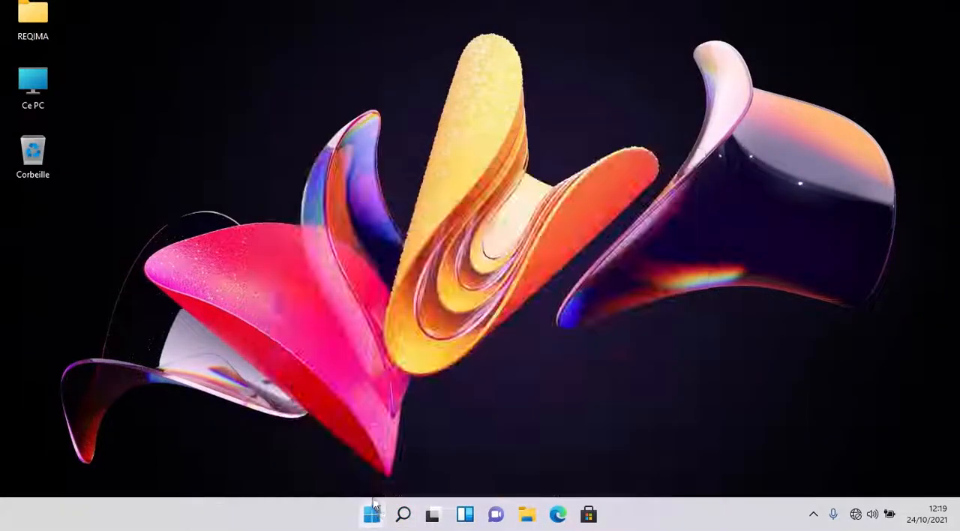
{"action": "left_click", "coordinate": [372, 518]}
{"action": "left_click", "coordinate": [347, 34]}
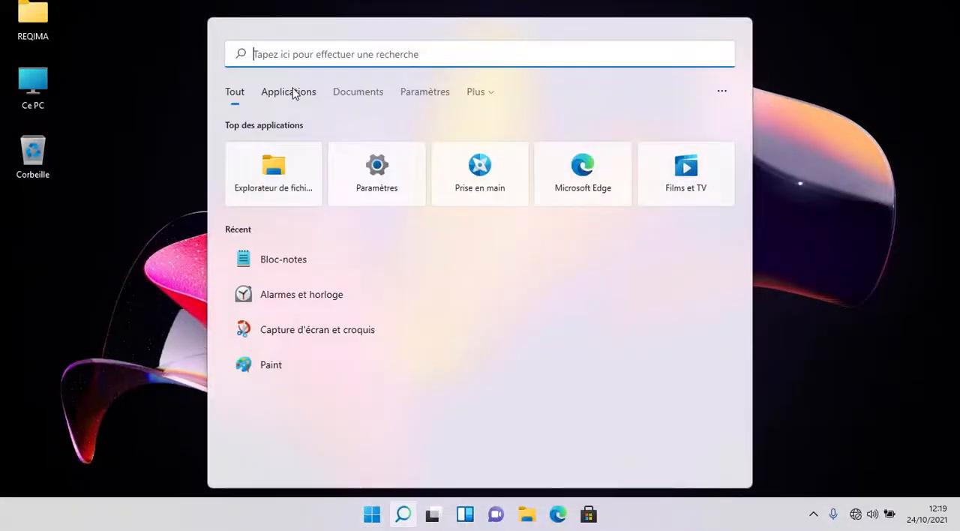
{"action": "type", "text": "cortana"}
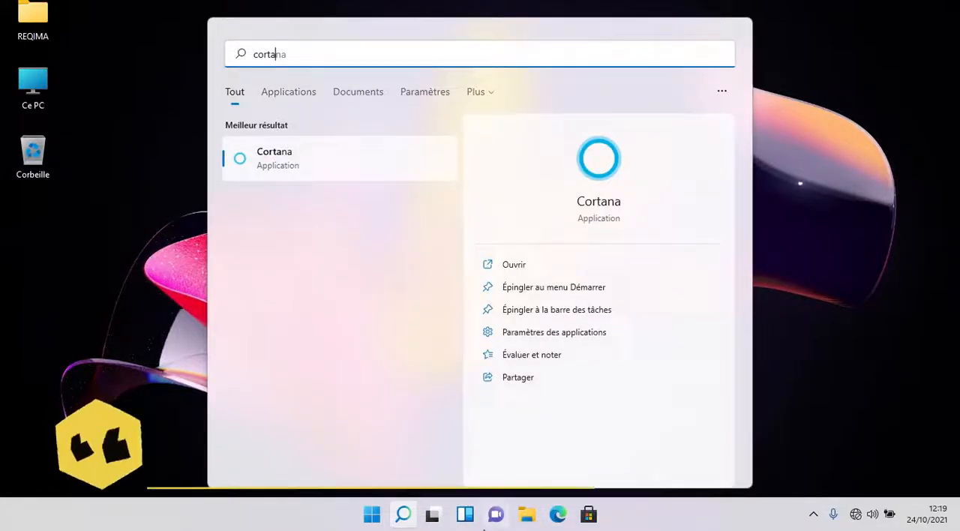
{"action": "left_click", "coordinate": [371, 518]}
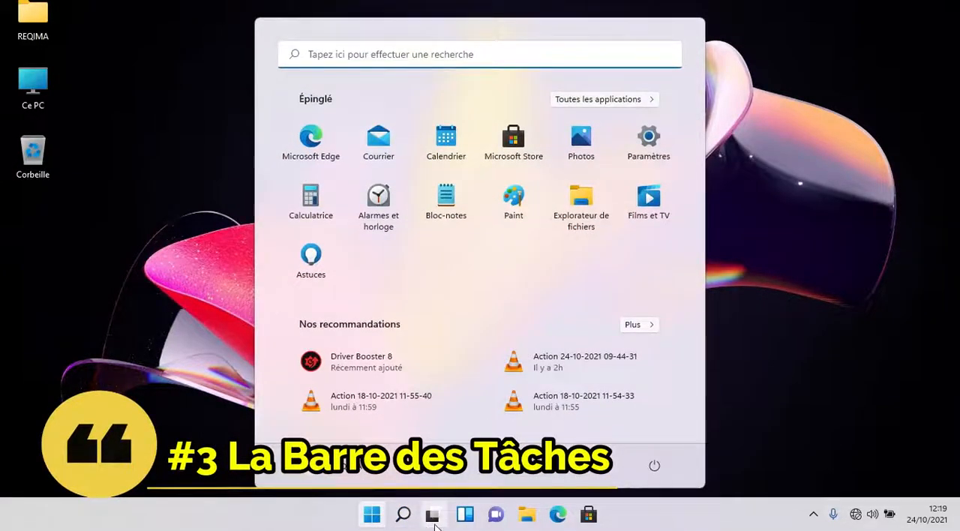
{"action": "left_click", "coordinate": [667, 10]}
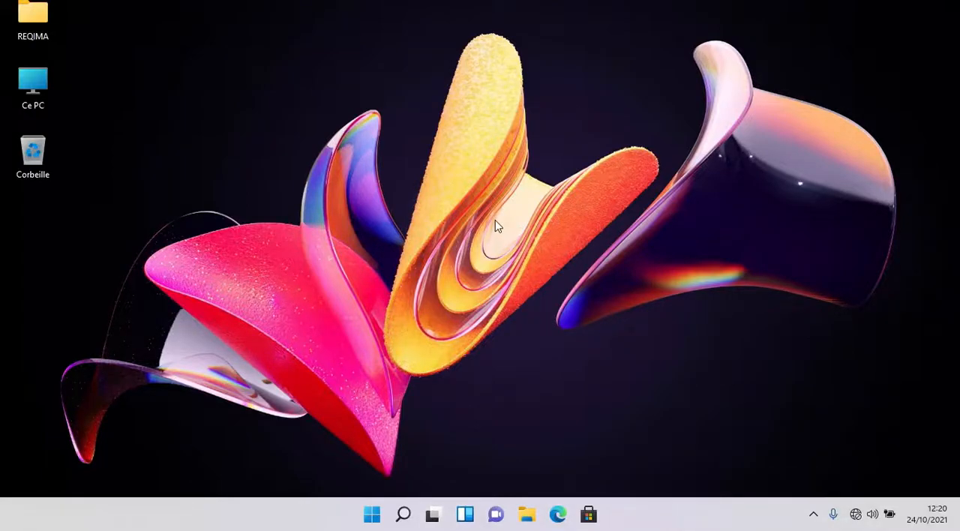
- Open the taskbar settings and collapse the Éléments de la barre des tâches and Icônes de l'angle de la barre des tâches sections
{"action": "right_click", "coordinate": [689, 518]}
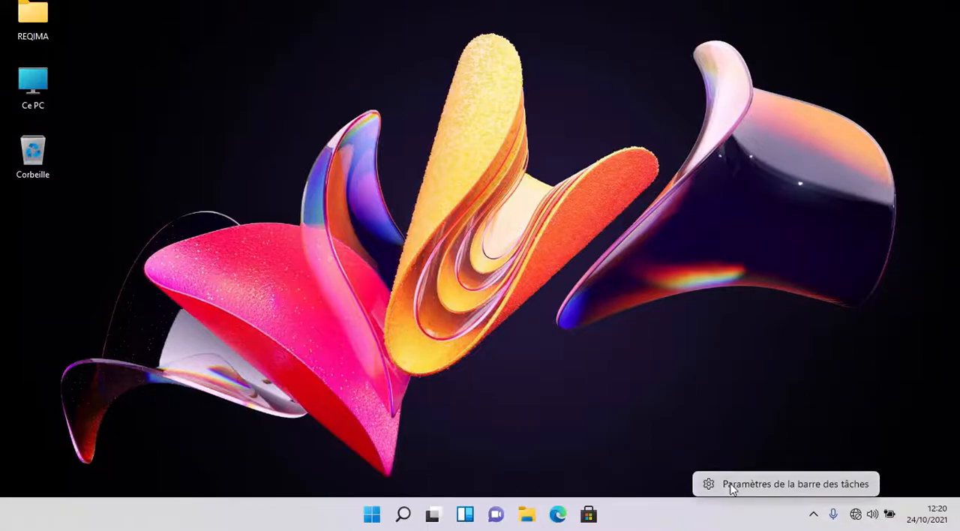
{"action": "left_click", "coordinate": [727, 484]}
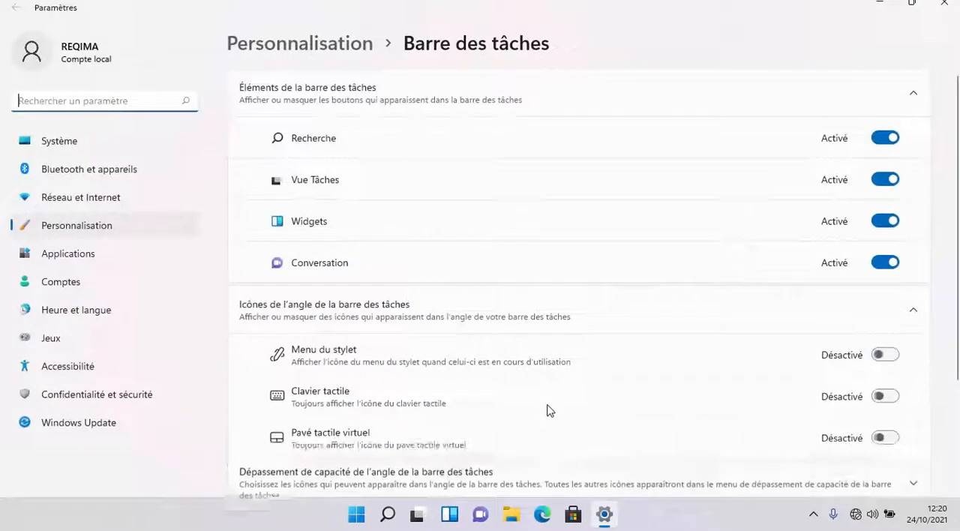
{"action": "scroll", "coordinate": [518, 390], "scroll_direction": "down", "scroll_amount": 3}
{"action": "scroll", "coordinate": [524, 375], "scroll_direction": "up", "scroll_amount": 3}
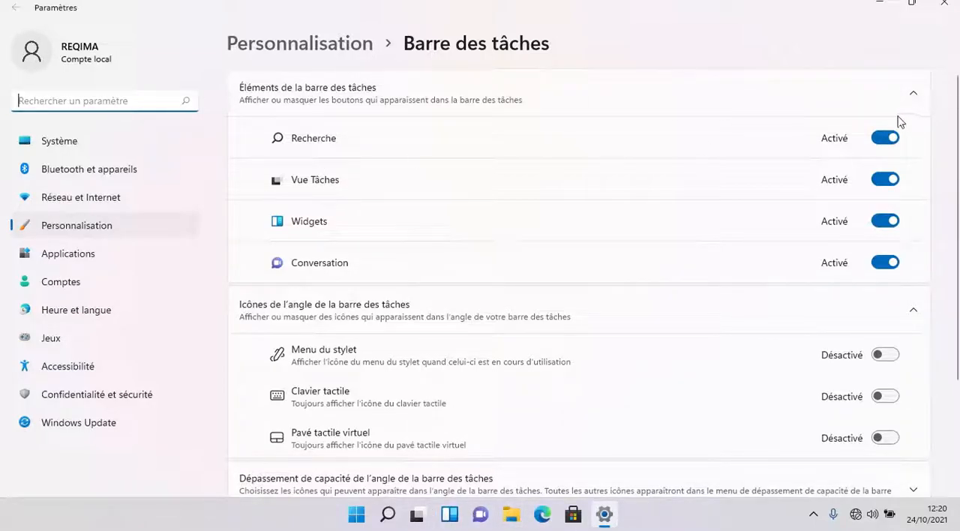
{"action": "left_click", "coordinate": [912, 93]}
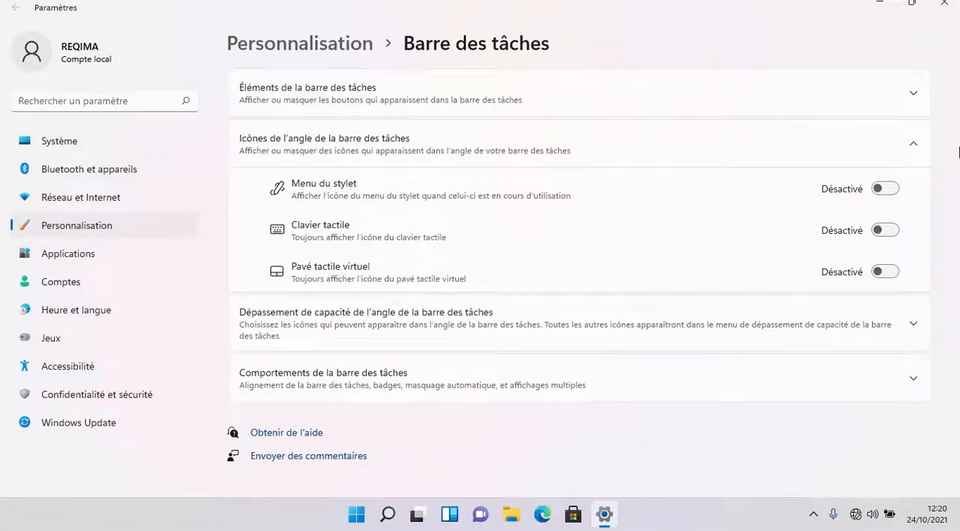
{"action": "left_click", "coordinate": [907, 153]}
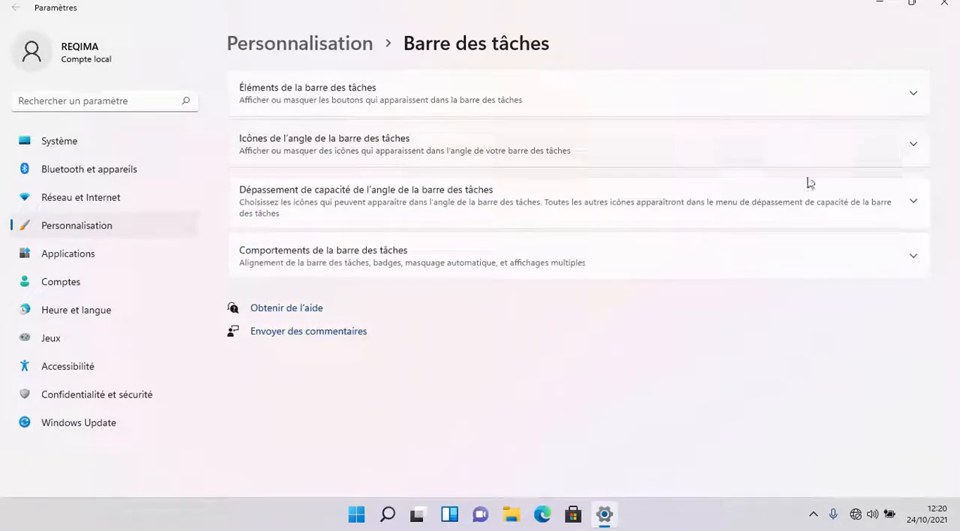
- Expand the Dépassement de capacité de l'angle de la barre des tâches section and show the hidden notification-area icons
{"action": "left_click", "coordinate": [294, 207]}
{"action": "scroll", "coordinate": [377, 326], "scroll_direction": "down", "scroll_amount": 3}
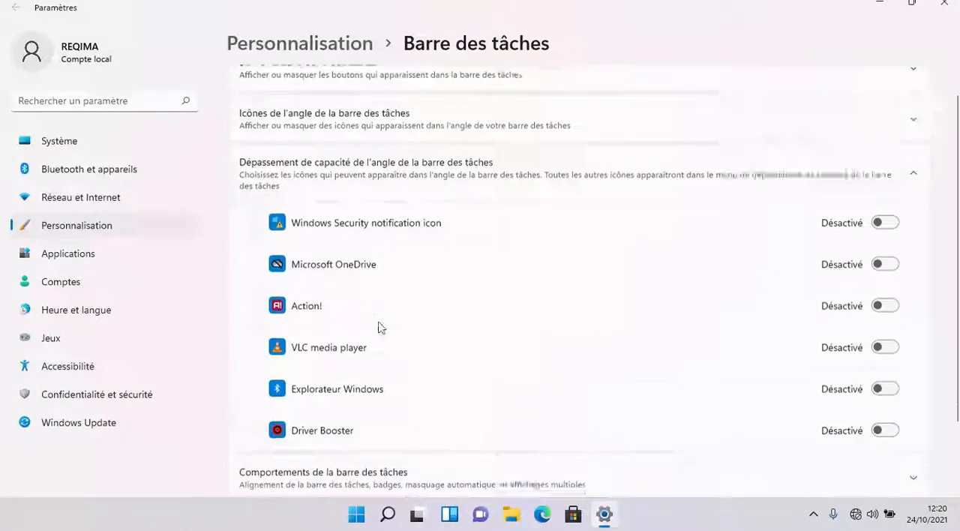
{"action": "scroll", "coordinate": [343, 172], "scroll_direction": "up", "scroll_amount": 2}
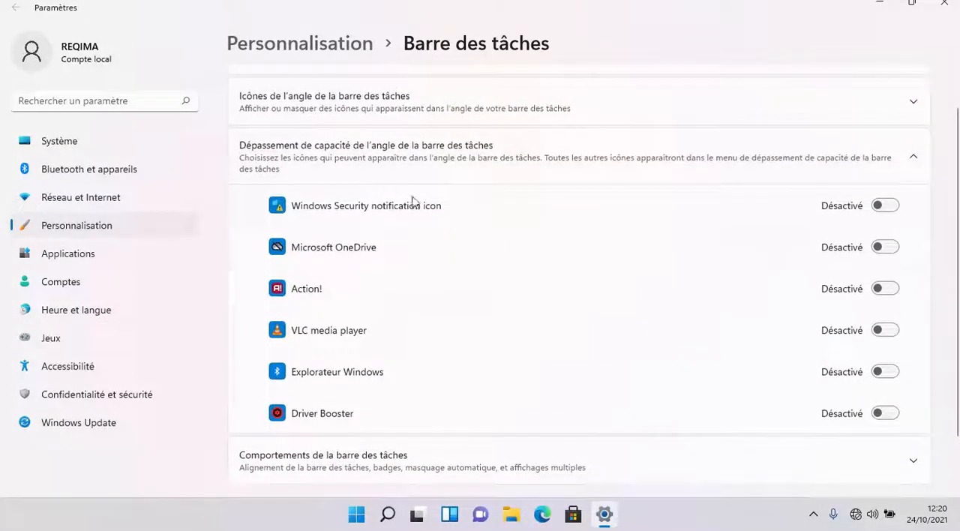
{"action": "left_click", "coordinate": [813, 516]}
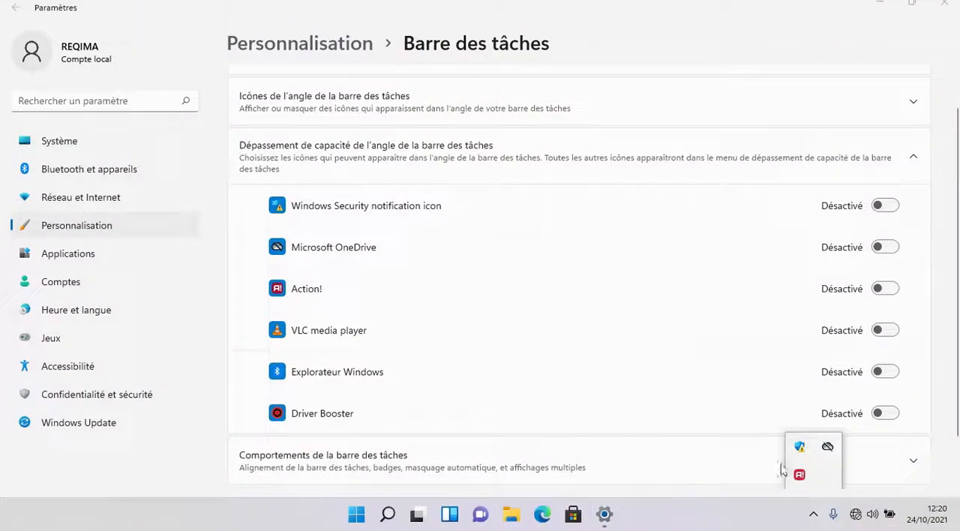
- Collapse the Dépassement de capacité de l'angle de la barre des tâches section and expand Comportements de la barre des tâches
{"action": "left_click", "coordinate": [851, 156]}
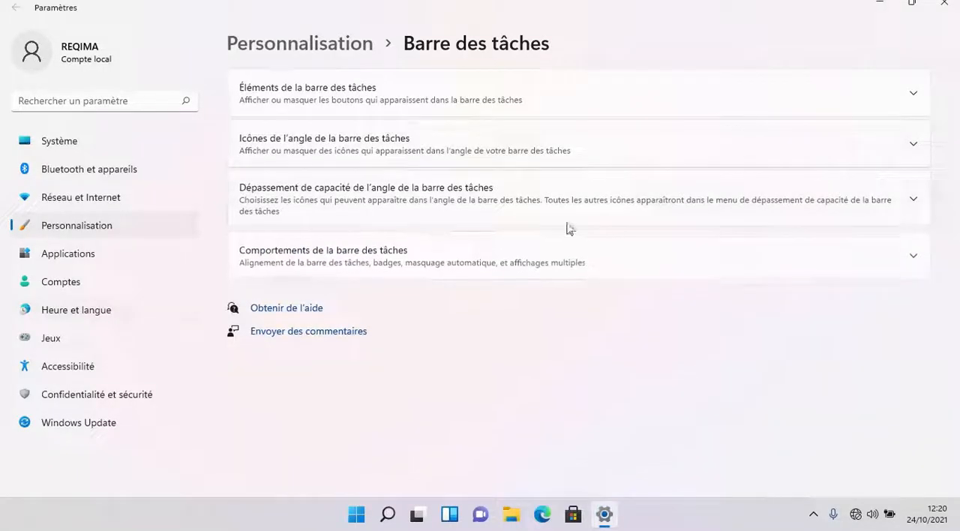
{"action": "left_click", "coordinate": [318, 251]}
{"action": "scroll", "coordinate": [424, 281], "scroll_direction": "down", "scroll_amount": 2}
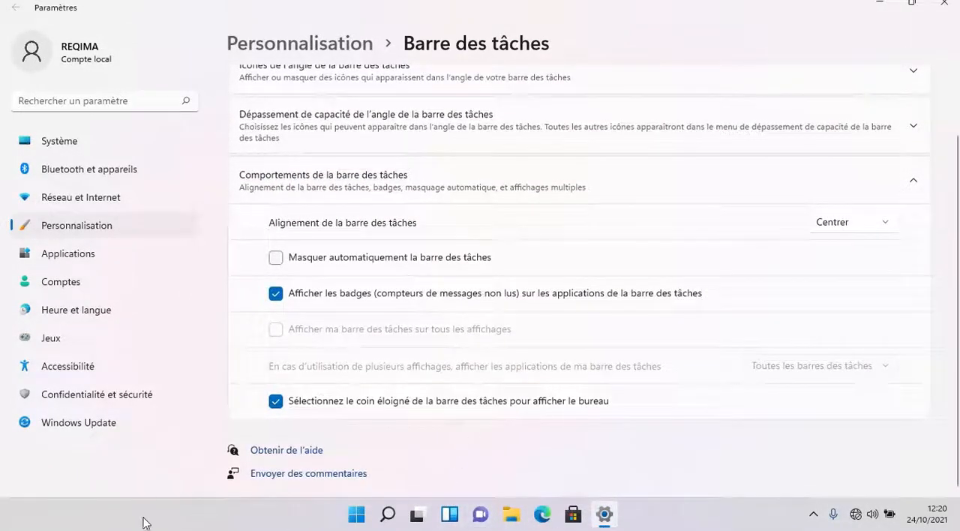
- Try the Gauche taskbar alignment and set it back to Centrer
{"action": "left_click", "coordinate": [836, 222]}
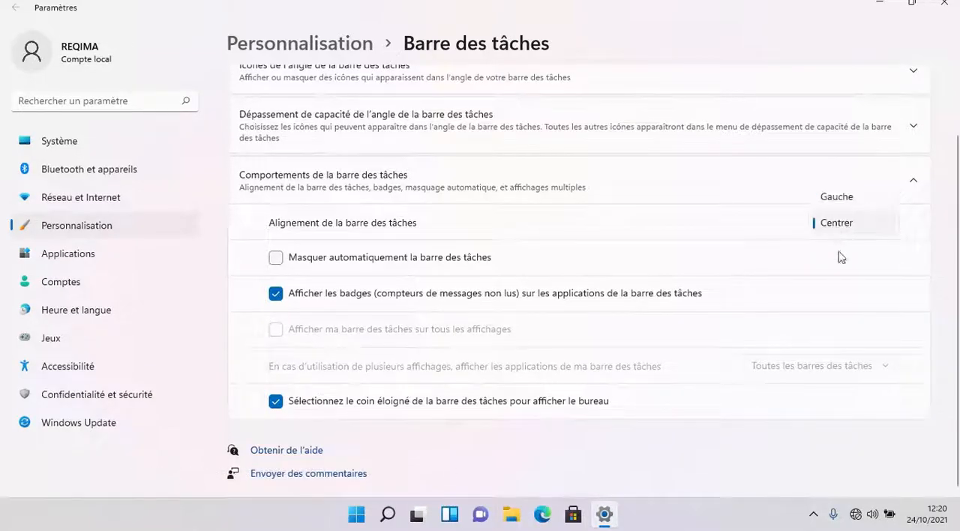
{"action": "left_click", "coordinate": [834, 200]}
{"action": "left_click", "coordinate": [866, 216]}
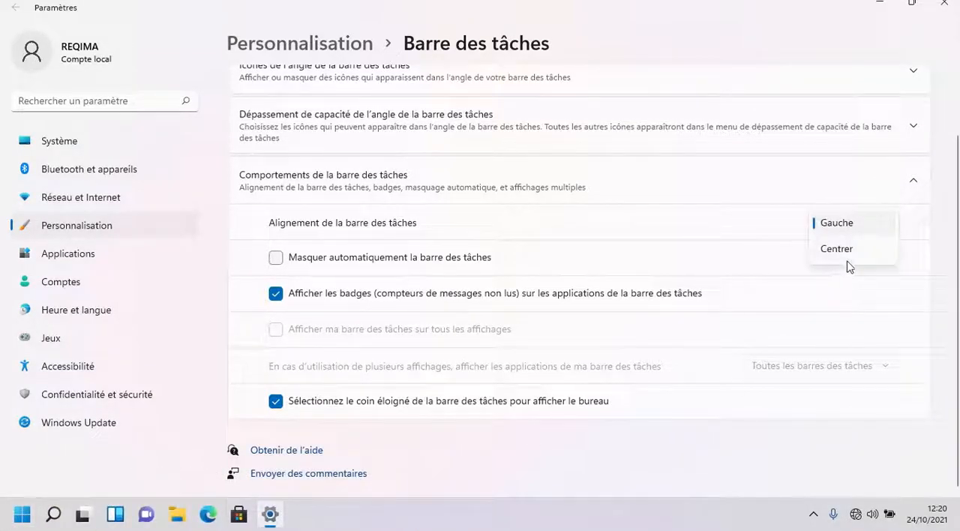
{"action": "left_click", "coordinate": [837, 249]}
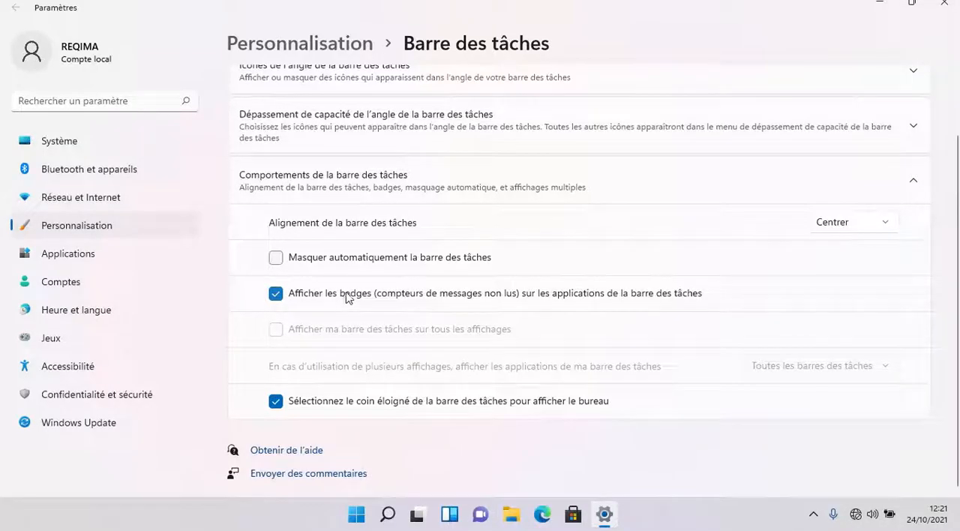
- Try the Masquer automatiquement la barre des tâches option, reveal the hidden taskbar, and turn the option off again
{"action": "left_click", "coordinate": [904, 187]}
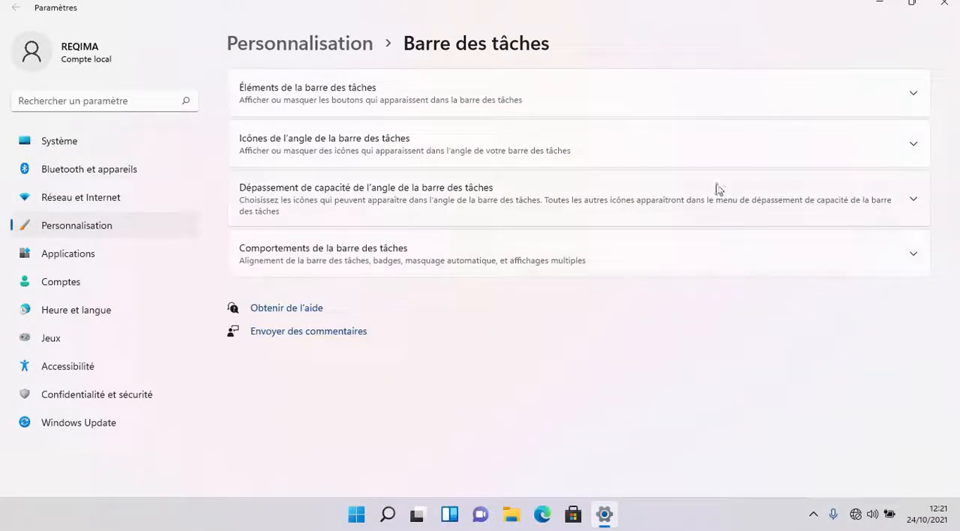
{"action": "left_click", "coordinate": [402, 260]}
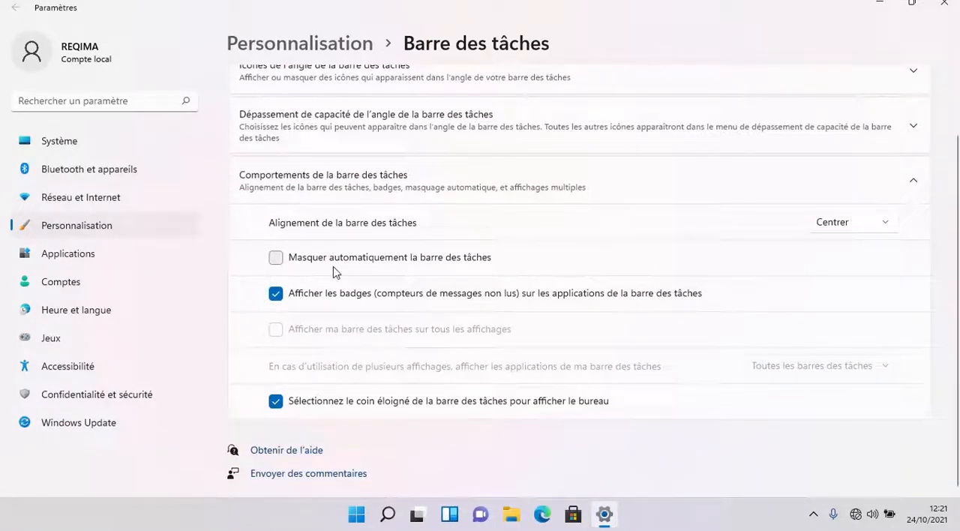
{"action": "left_click", "coordinate": [276, 257]}
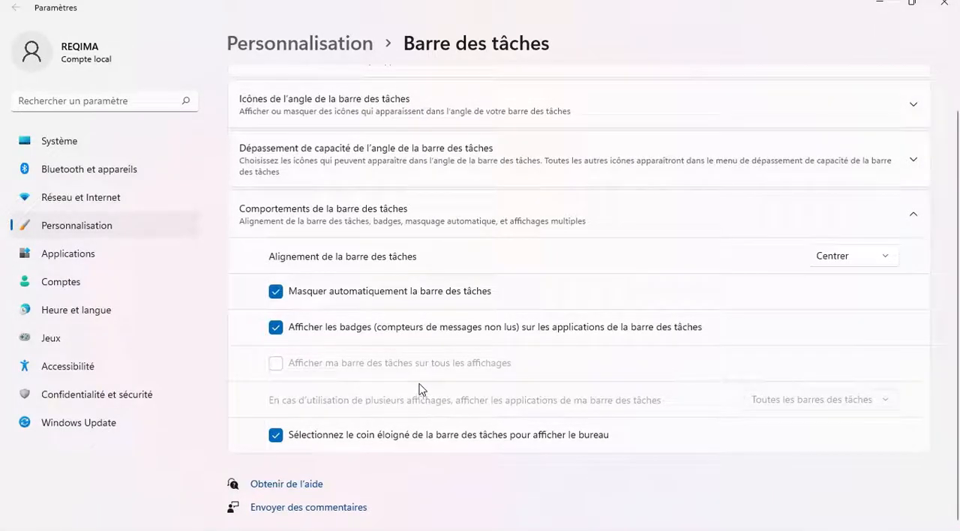
{"action": "mouse_move", "coordinate": [335, 528]}
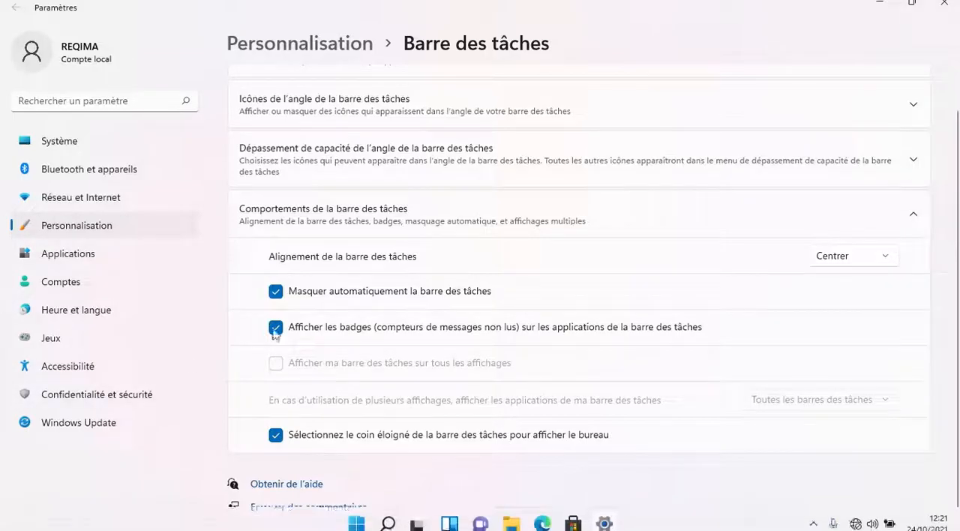
{"action": "left_click", "coordinate": [275, 291]}
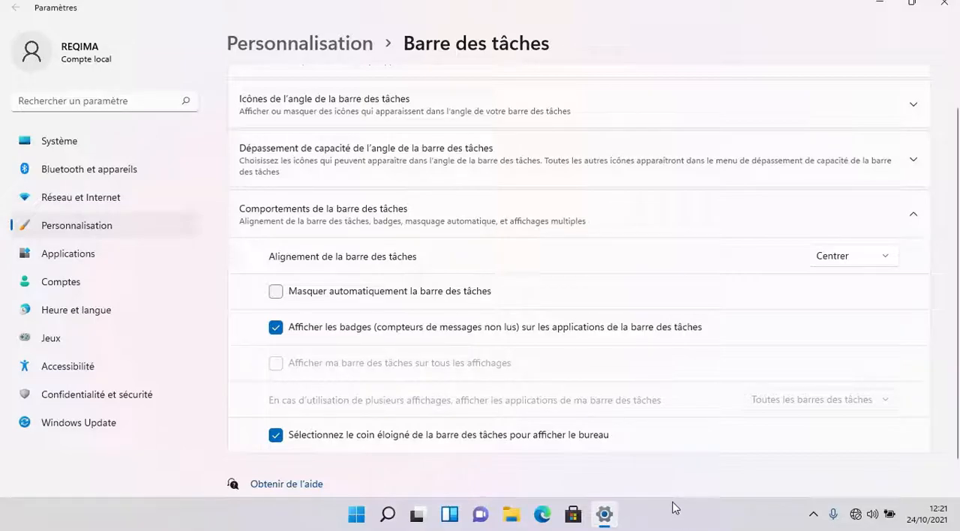
- Close the taskbar settings and refresh the desktop
{"action": "scroll", "coordinate": [539, 304], "scroll_direction": "up", "scroll_amount": 1}
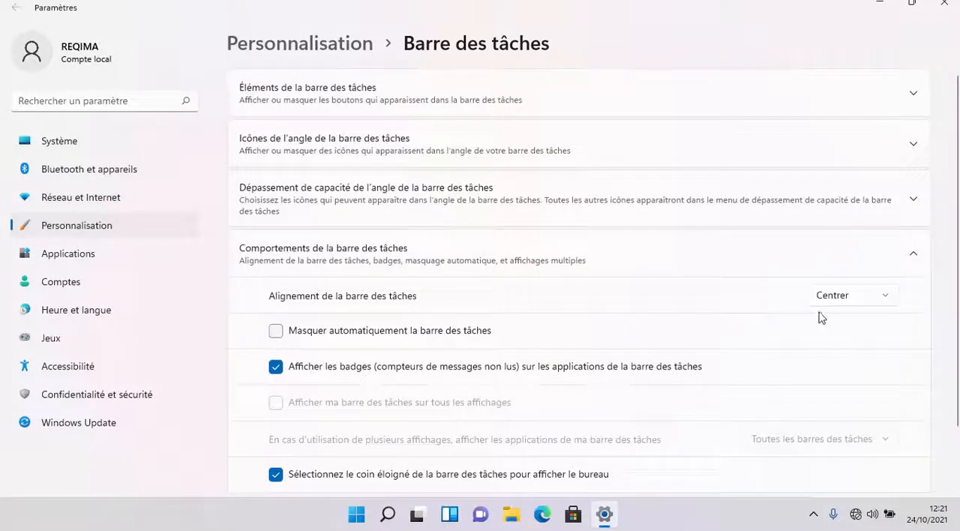
{"action": "scroll", "coordinate": [647, 338], "scroll_direction": "down", "scroll_amount": 2}
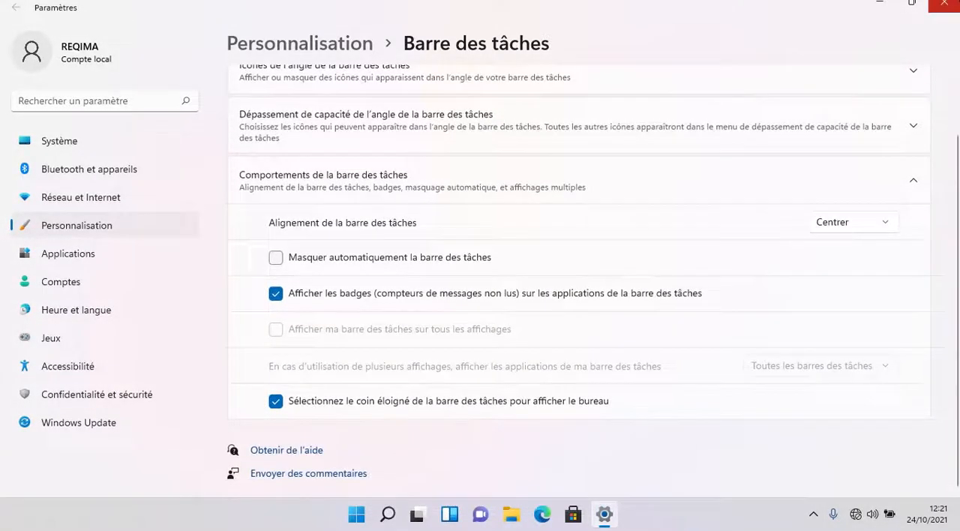
{"action": "left_click", "coordinate": [943, 4]}
{"action": "right_click", "coordinate": [489, 182]}
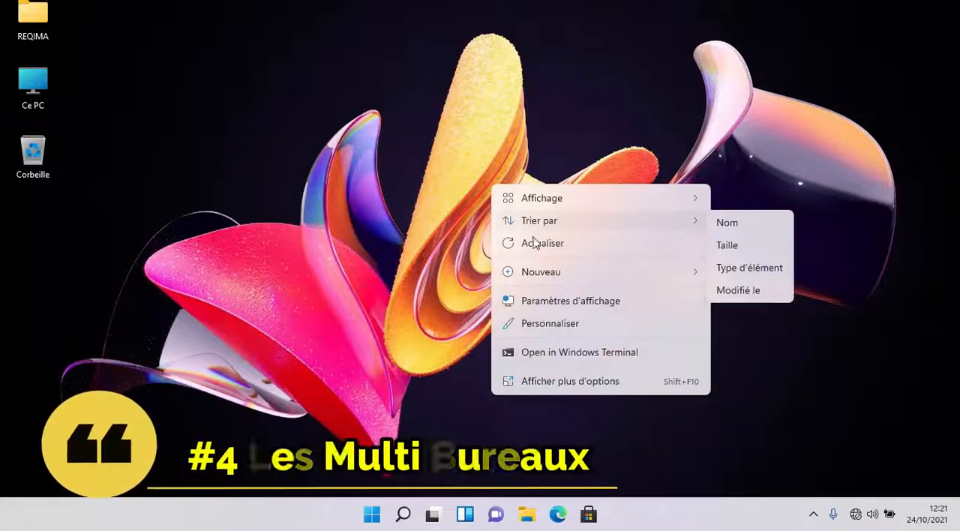
{"action": "left_click", "coordinate": [524, 248]}
- Create a second virtual desktop in Task View, switch to Bureau 1 and return to Bureau 2
{"action": "mouse_move", "coordinate": [432, 523]}
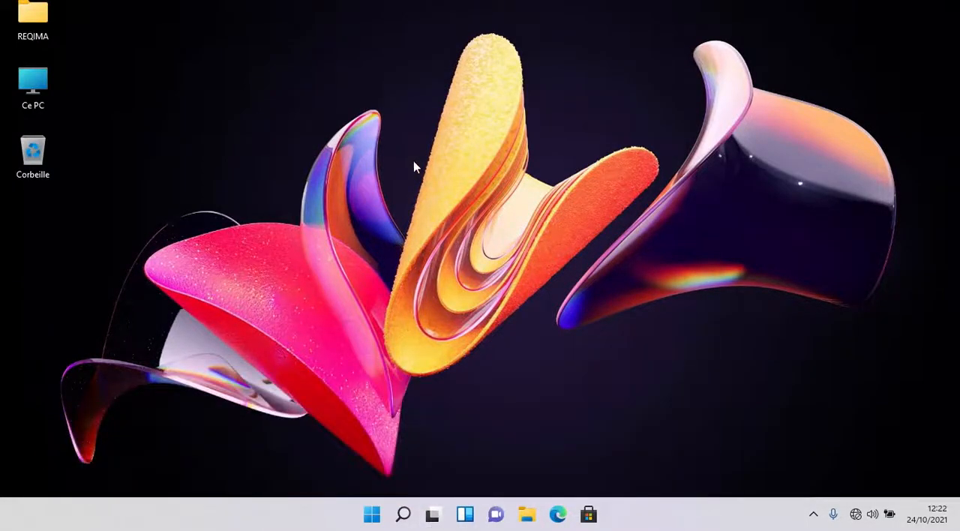
{"action": "left_click", "coordinate": [432, 515]}
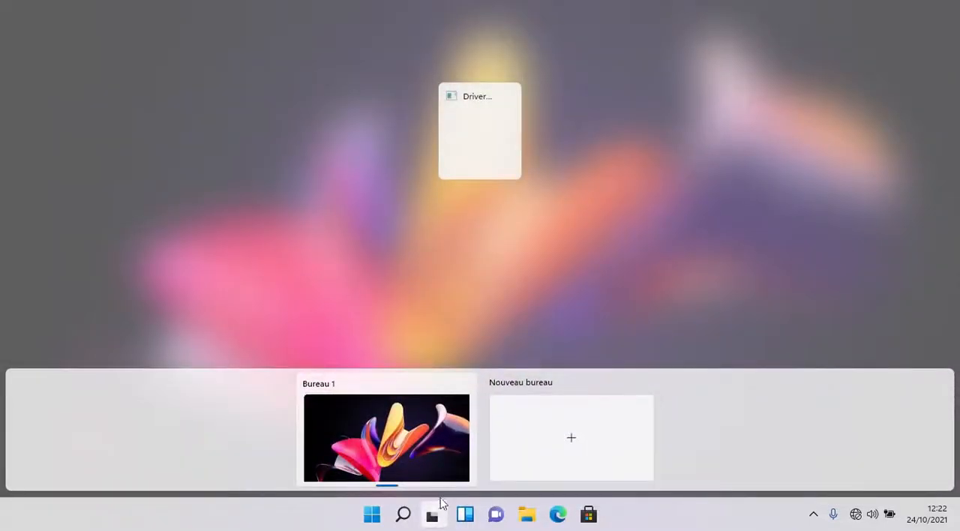
{"action": "left_click", "coordinate": [569, 447]}
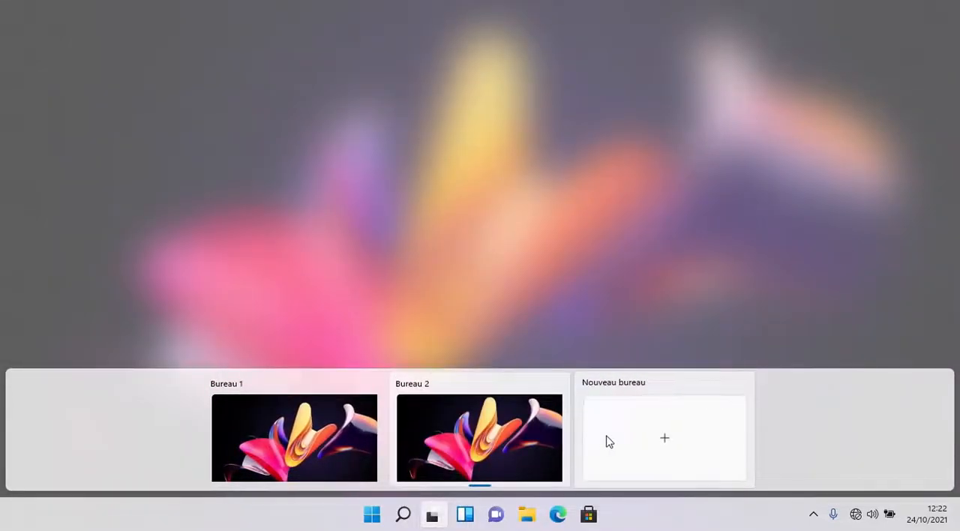
{"action": "mouse_move", "coordinate": [366, 435]}
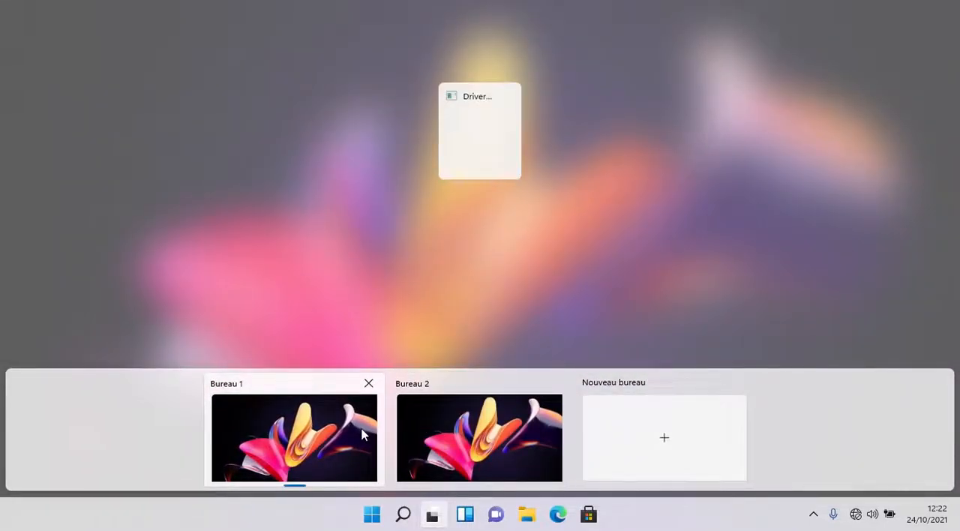
{"action": "left_click", "coordinate": [300, 446]}
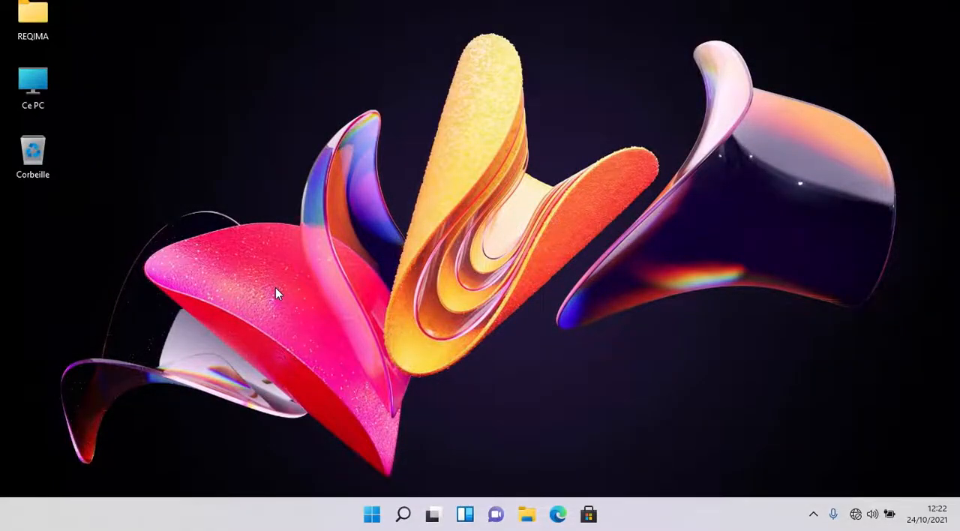
{"action": "left_click", "coordinate": [432, 514]}
{"action": "left_click", "coordinate": [468, 435]}
- Rename the virtual desktop Bureau 1 as Travaux
{"action": "left_click", "coordinate": [432, 514]}
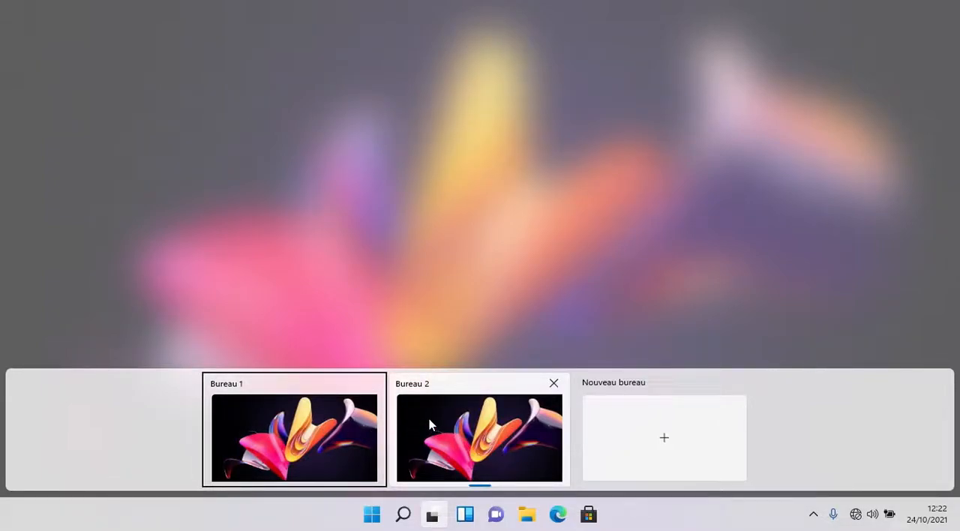
{"action": "right_click", "coordinate": [318, 435]}
{"action": "left_click", "coordinate": [329, 317]}
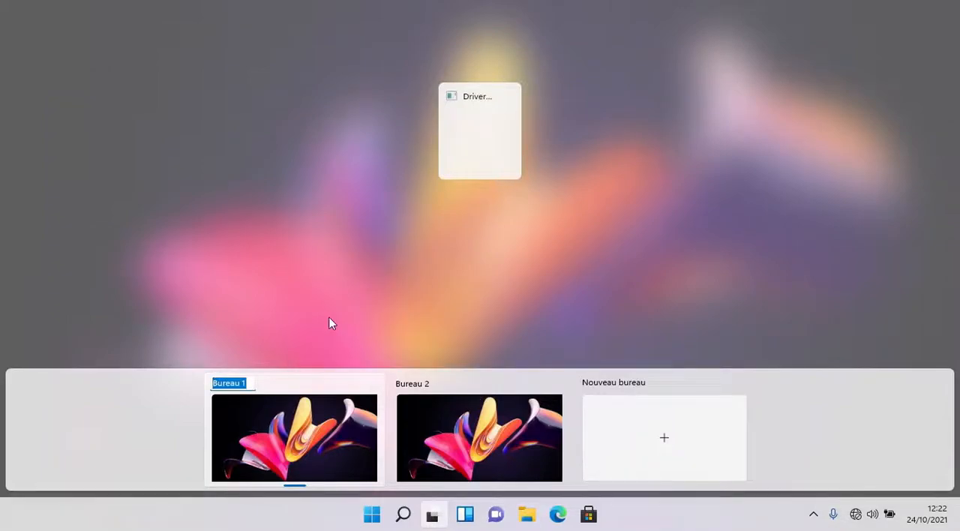
{"action": "type", "text": "Travaux"}
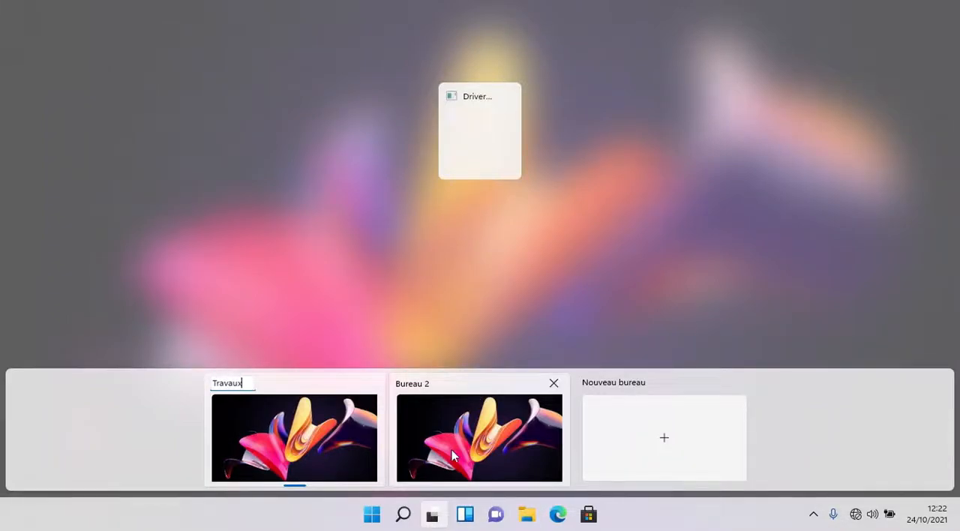
- Rename the virtual desktop Bureau 2 as Jeux
{"action": "right_click", "coordinate": [426, 394]}
{"action": "left_click", "coordinate": [527, 318]}
{"action": "type", "text": "Jeux"}
{"action": "key", "text": "Return"}
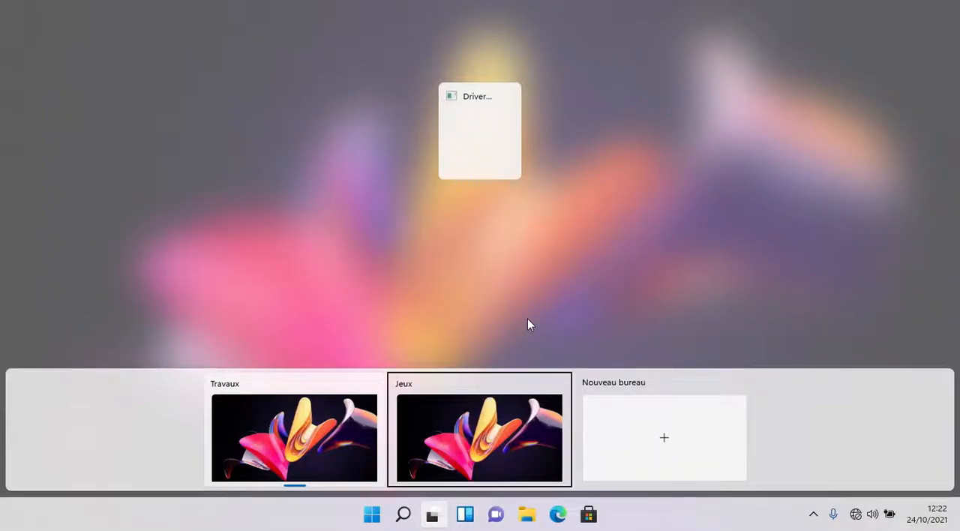
- Open the Travaux desktop and switch from it to the Jeux desktop through Task View
{"action": "left_click", "coordinate": [228, 473]}
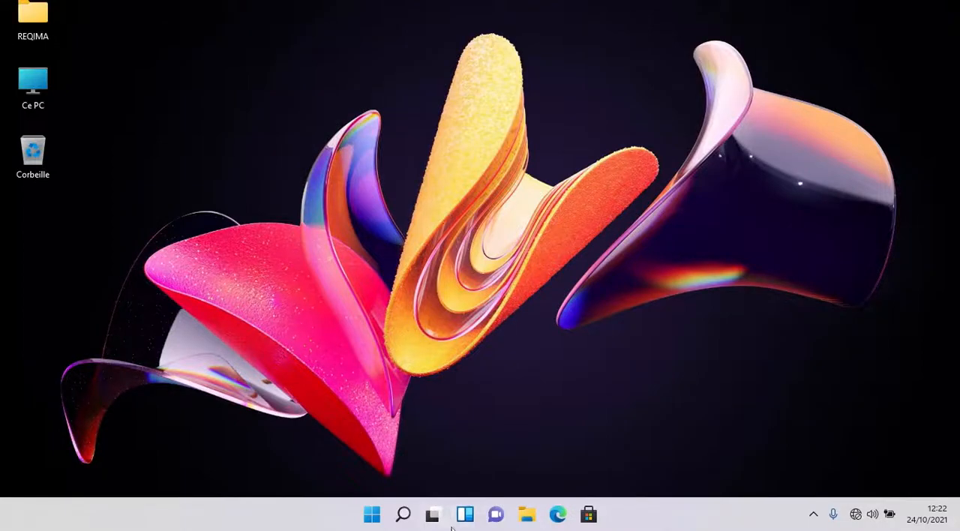
{"action": "mouse_move", "coordinate": [432, 514]}
{"action": "left_click", "coordinate": [432, 514]}
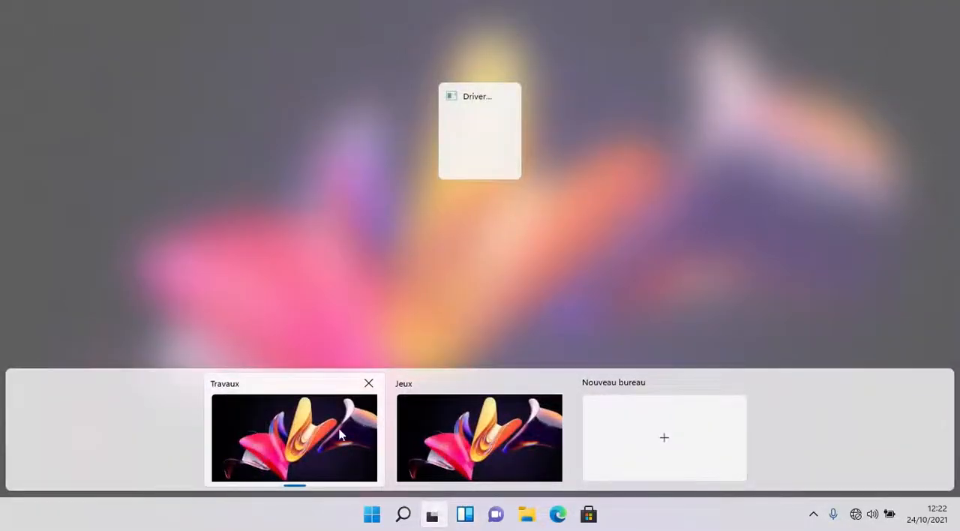
{"action": "left_click", "coordinate": [434, 417]}
{"action": "left_click", "coordinate": [448, 513]}
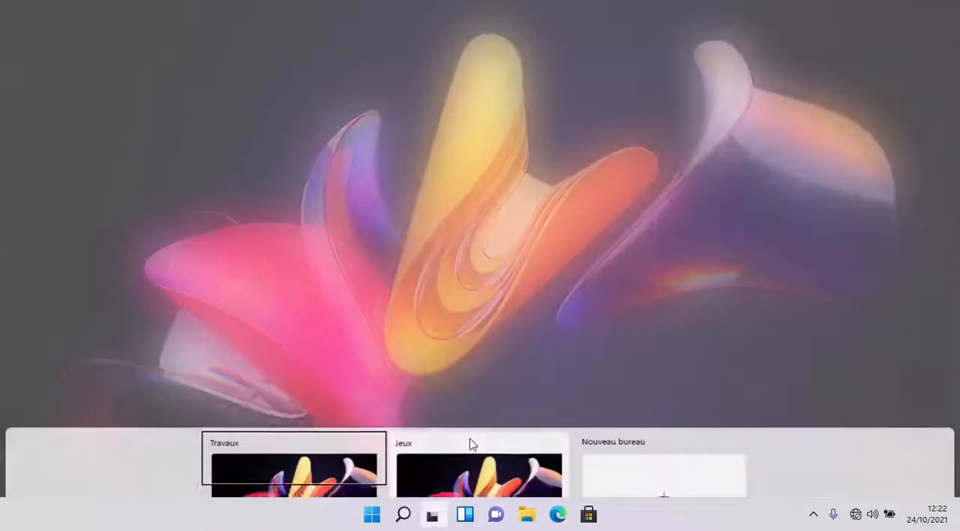
{"action": "right_click", "coordinate": [470, 412]}
{"action": "left_click", "coordinate": [516, 384]}
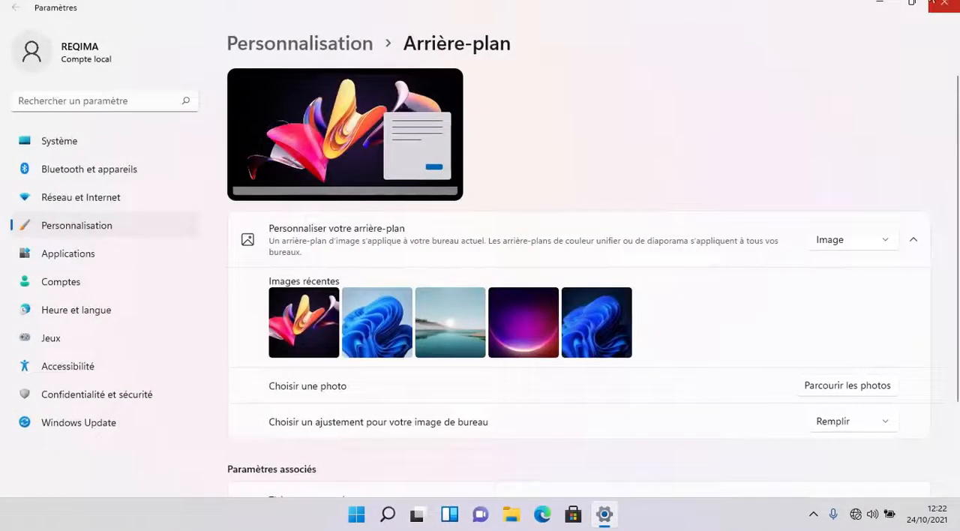
{"action": "left_click", "coordinate": [945, 3]}
- Set the Jeux desktop's background to the recent lake landscape image and close the background settings
{"action": "left_click", "coordinate": [436, 516]}
{"action": "right_click", "coordinate": [457, 441]}
{"action": "left_click", "coordinate": [499, 411]}
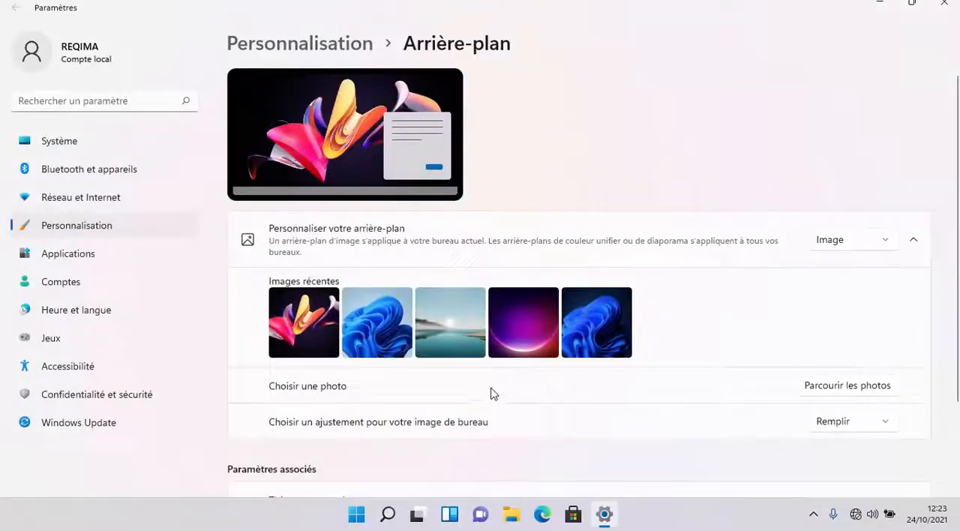
{"action": "left_click", "coordinate": [441, 330]}
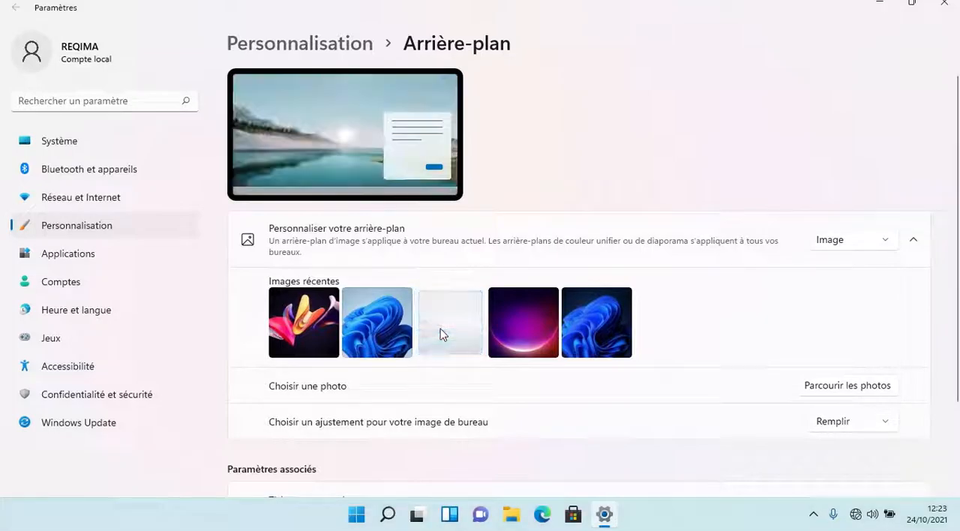
{"action": "left_click", "coordinate": [944, 3]}
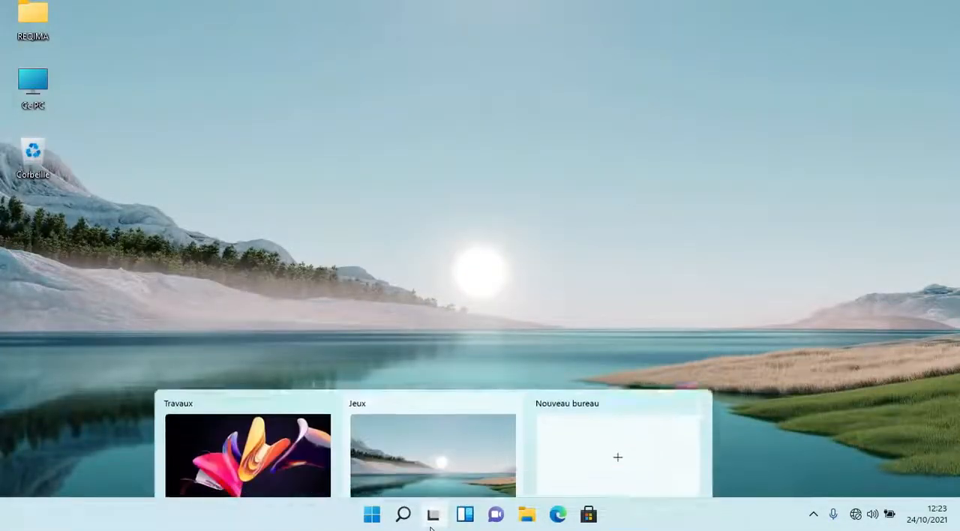
- Compare the two desktops' backgrounds by switching to Travaux, to Jeux and back to Travaux through the desktop previews
{"action": "left_click", "coordinate": [432, 515]}
{"action": "left_click", "coordinate": [294, 448]}
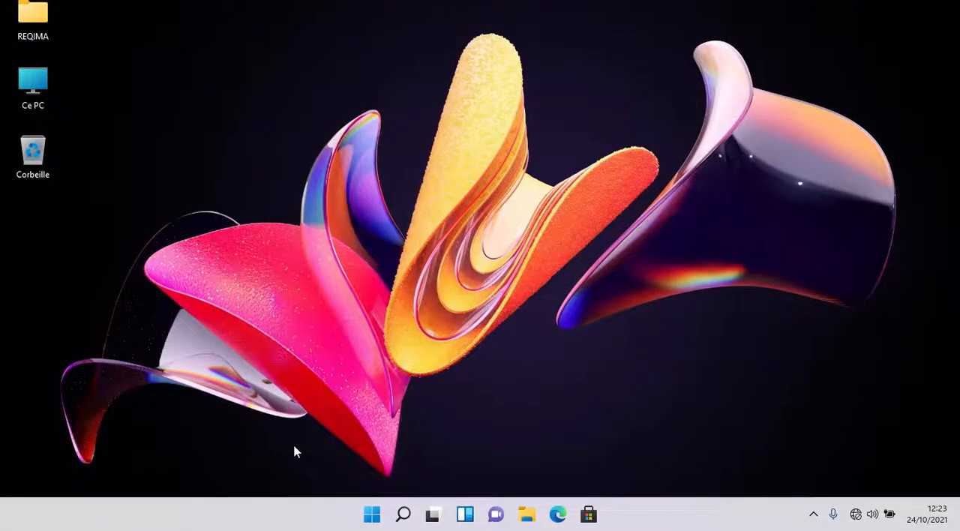
{"action": "left_click", "coordinate": [421, 527]}
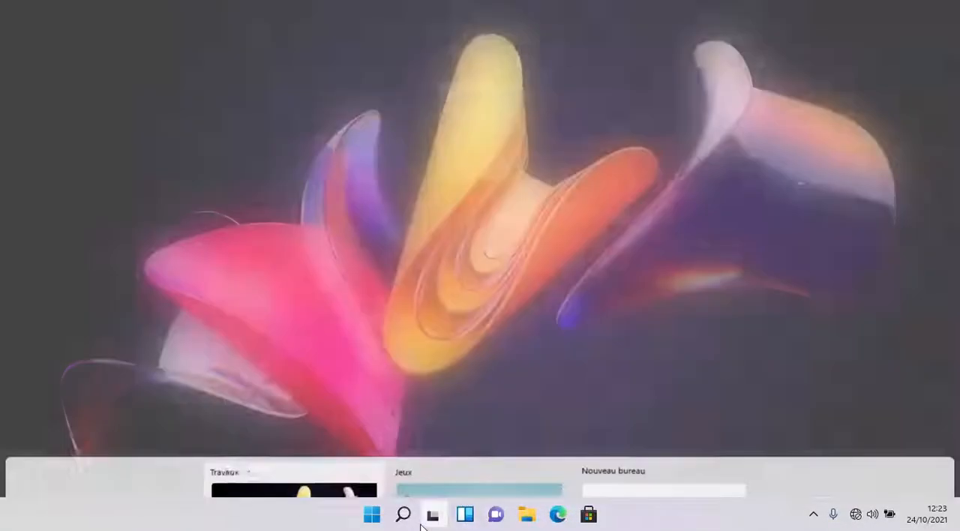
{"action": "left_click", "coordinate": [447, 448]}
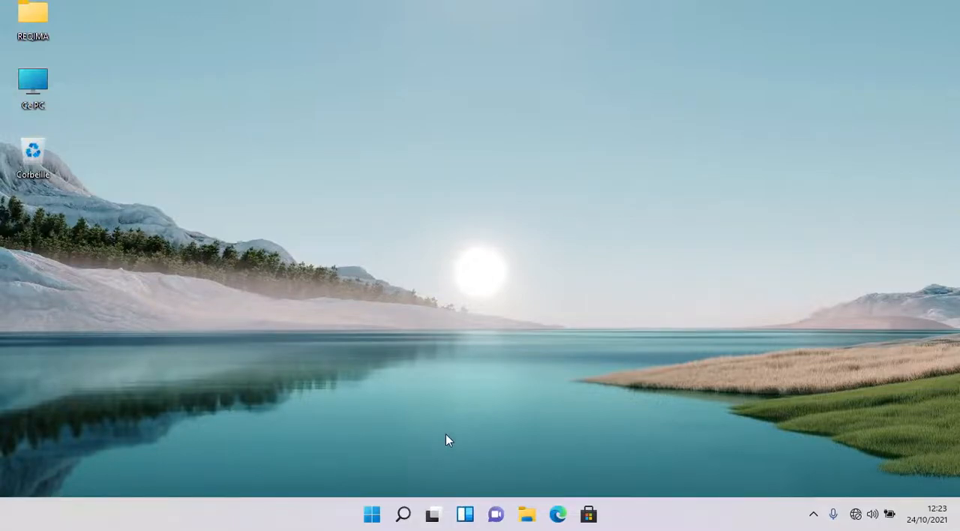
{"action": "mouse_move", "coordinate": [433, 516]}
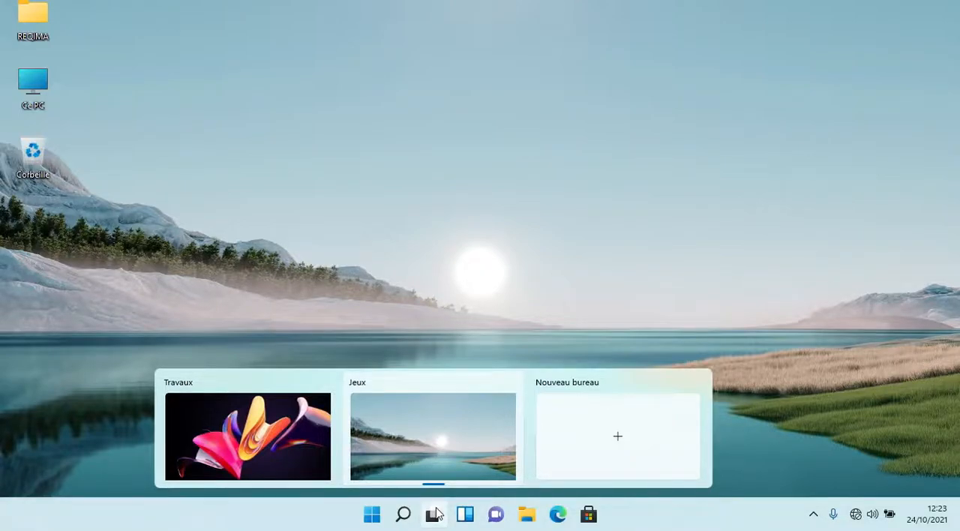
{"action": "left_click", "coordinate": [227, 441]}
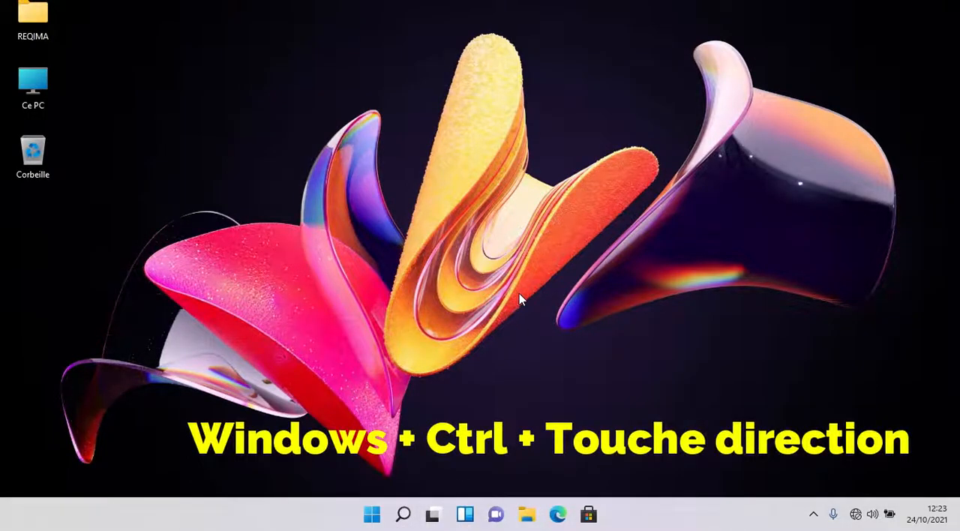
- Alternate repeatedly between the adjacent Travaux and Jeux desktops without opening Task View, ending on Travaux
{"action": "key", "text": "super+ctrl+Right"}
{"action": "key", "text": "super+ctrl+Left"}
{"action": "key", "text": "super+ctrl+Right"}
{"action": "key", "text": "super+ctrl+Left"}
{"action": "key", "text": "super+ctrl+Right"}
{"action": "key", "text": "super+ctrl+Left"}
{"action": "key", "text": "super+ctrl+Right"}
{"action": "key", "text": "super+ctrl+Left"}
{"action": "key", "text": "super+ctrl+Right"}
{"action": "key", "text": "super+ctrl+Left"}
{"action": "key", "text": "super+ctrl+Right"}
{"action": "key", "text": "super+ctrl+Left"}
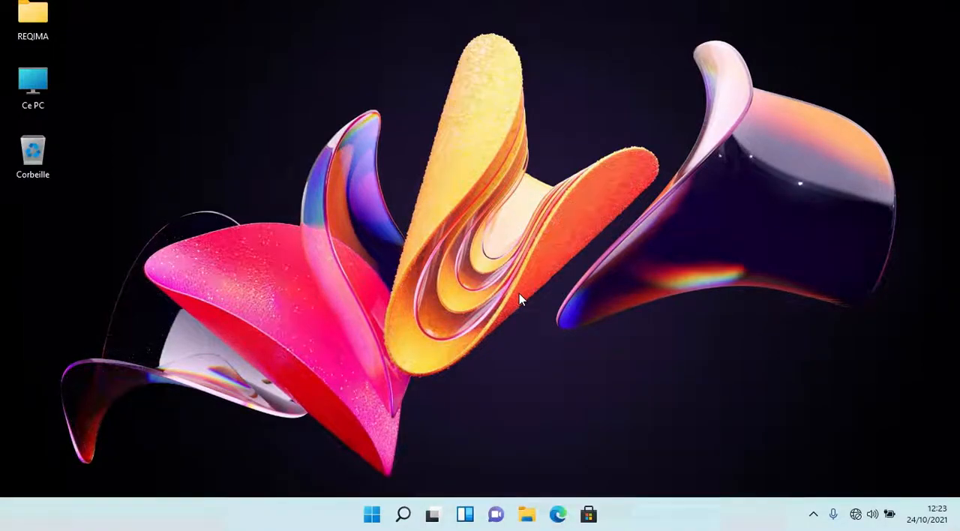
- Switch from the Travaux desktop to Jeux and back twice, finishing on Travaux
{"action": "key", "text": "ctrl+super+Right"}
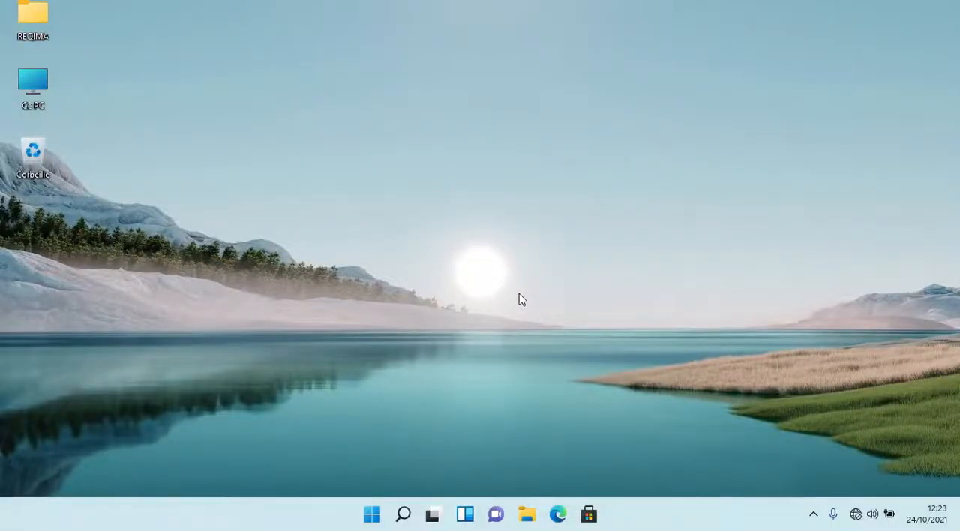
{"action": "key", "text": "ctrl+super+Left"}
{"action": "key", "text": "ctrl+super+Right"}
{"action": "key", "text": "ctrl+super+Left"}
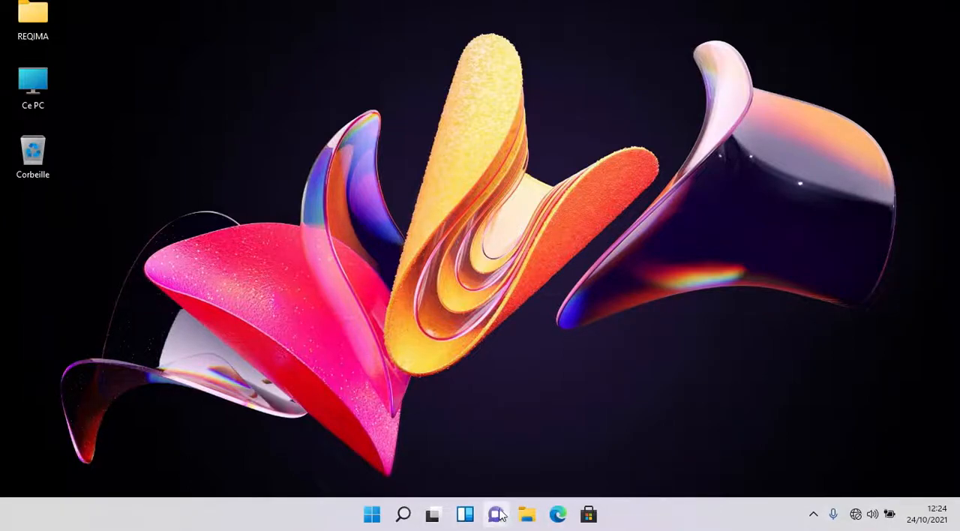
- Open and dismiss the Widgets view, and do the same with the Microsoft Teams chat welcome view
{"action": "left_click", "coordinate": [468, 516]}
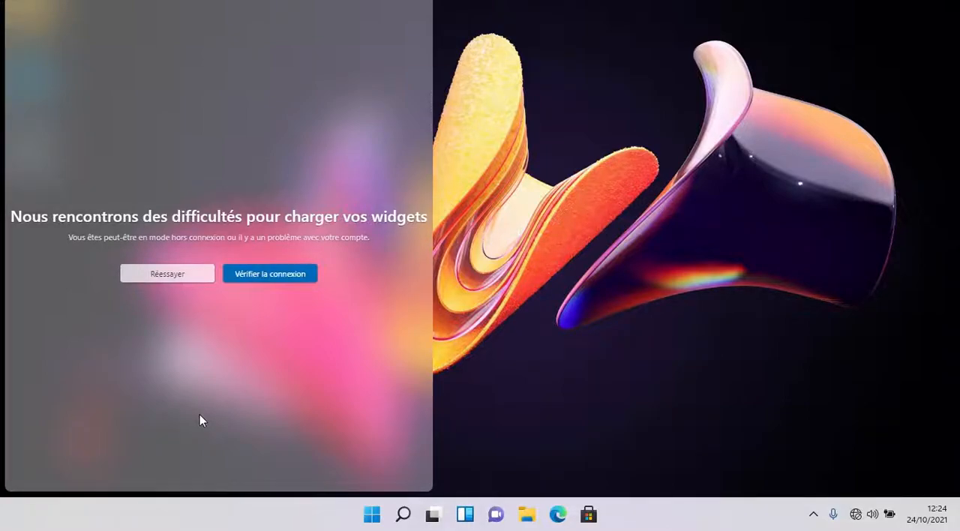
{"action": "left_click", "coordinate": [626, 223]}
{"action": "left_click", "coordinate": [495, 515]}
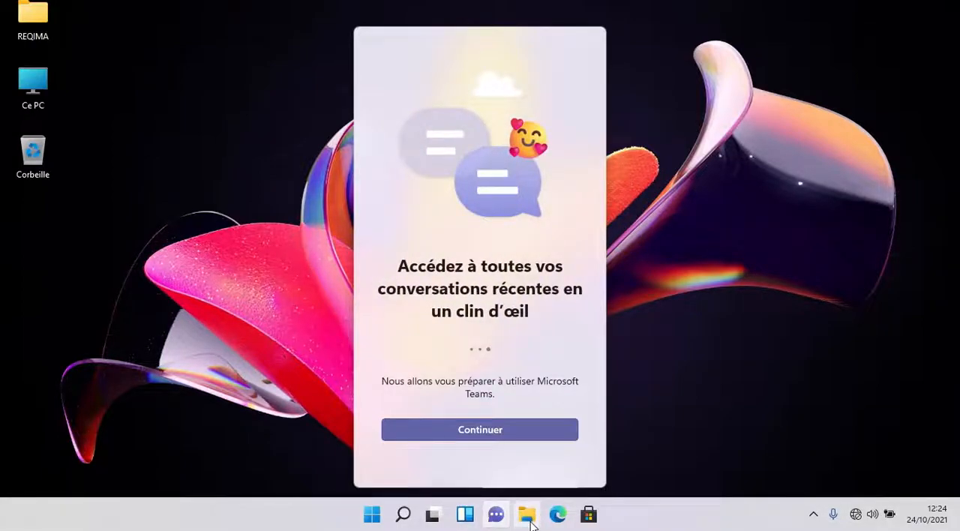
{"action": "left_click", "coordinate": [622, 464]}
- Open File Explorer at Ce PC and launch a second window of the same location
{"action": "left_click", "coordinate": [527, 515]}
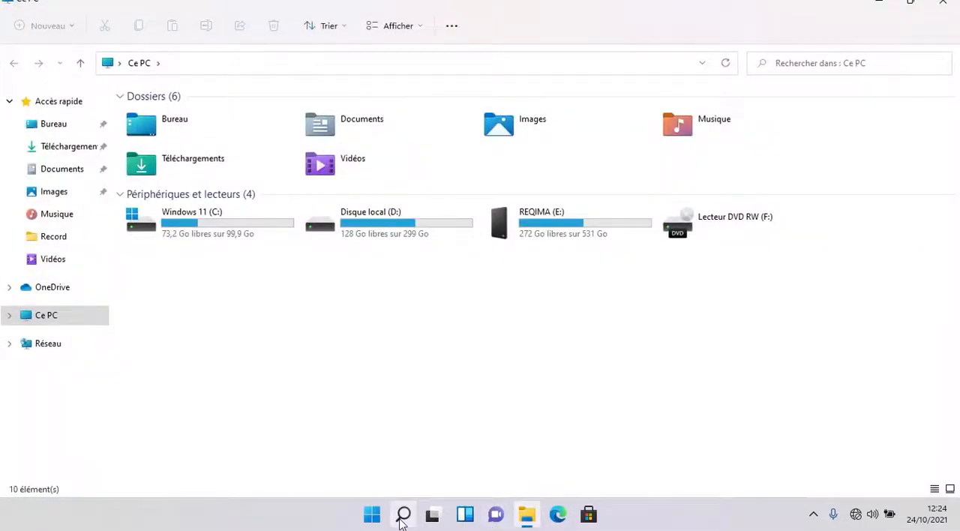
{"action": "mouse_move", "coordinate": [401, 522]}
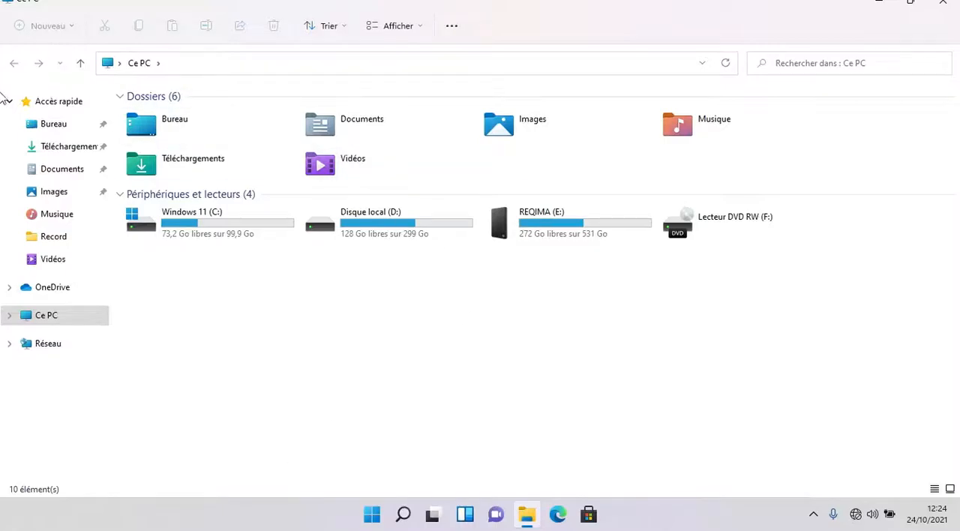
{"action": "mouse_move", "coordinate": [529, 527]}
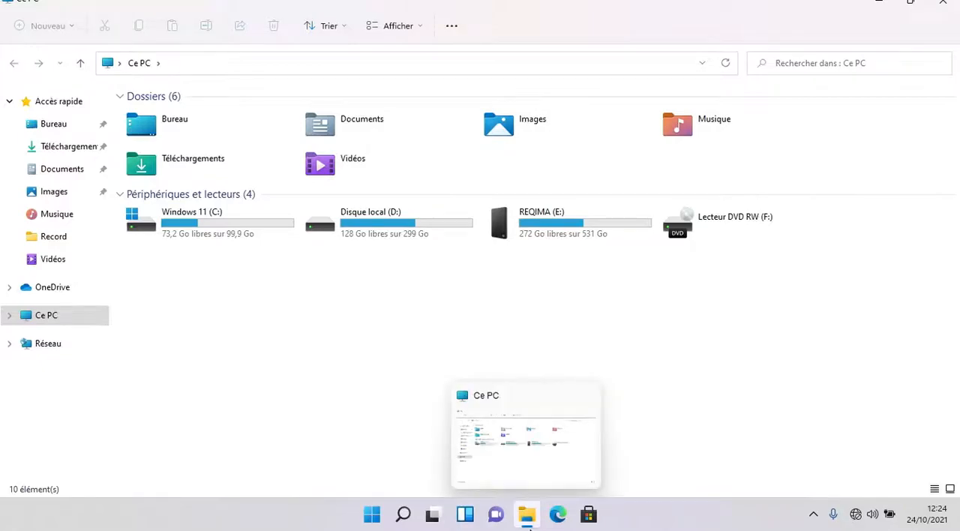
{"action": "key", "text": "super+e"}
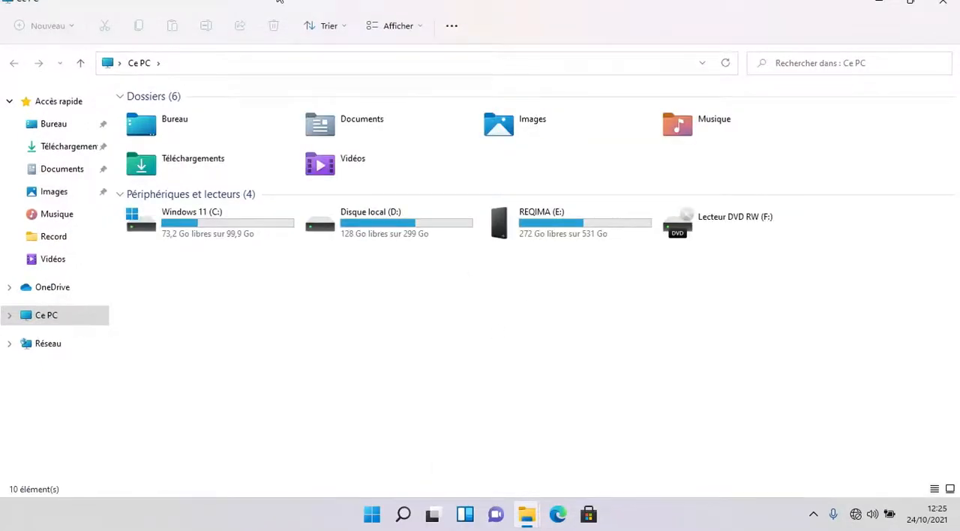
- Restore the maximized Ce PC windows and snap them side by side, each filling half of the screen
{"action": "double_click", "coordinate": [326, 1]}
{"action": "double_click", "coordinate": [303, 2]}
{"action": "left_click_drag", "start_coordinate": [362, 196], "coordinate": [642, 231]}
{"action": "left_click_drag", "start_coordinate": [420, 241], "coordinate": [957, 265]}
{"action": "left_click", "coordinate": [206, 248]}
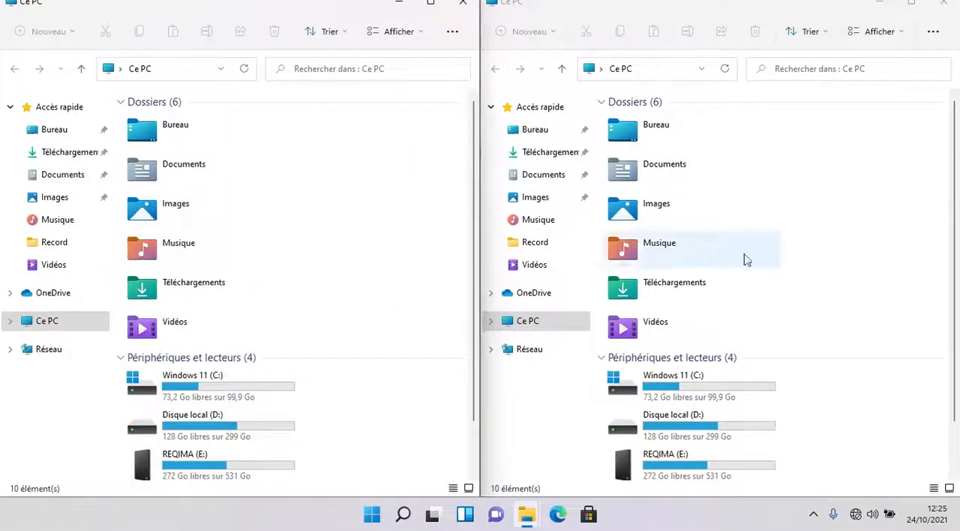
{"action": "scroll", "coordinate": [745, 260], "scroll_direction": "down", "scroll_amount": 1}
{"action": "scroll", "coordinate": [672, 231], "scroll_direction": "up", "scroll_amount": 1}
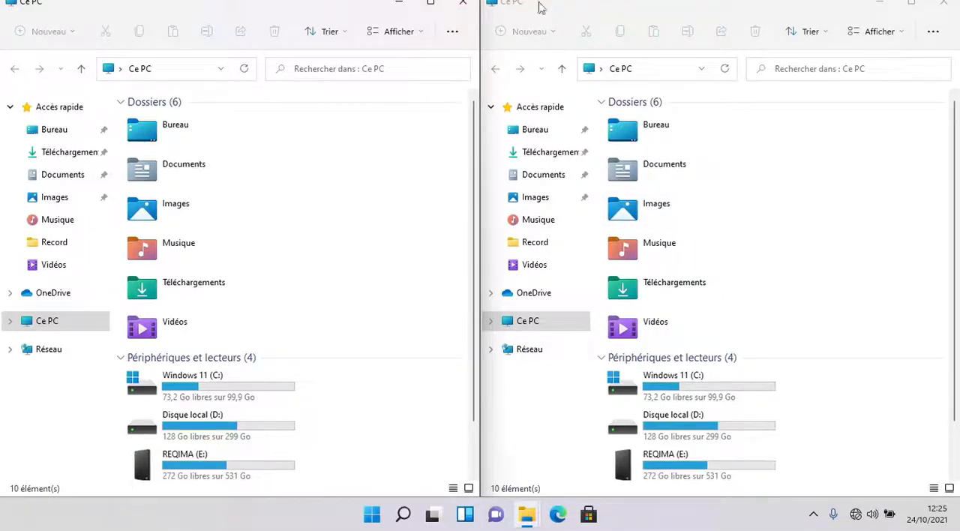
- Close one of the two snapped Ce PC windows and maximize the remaining one
{"action": "left_click", "coordinate": [463, 3]}
{"action": "double_click", "coordinate": [530, 8]}
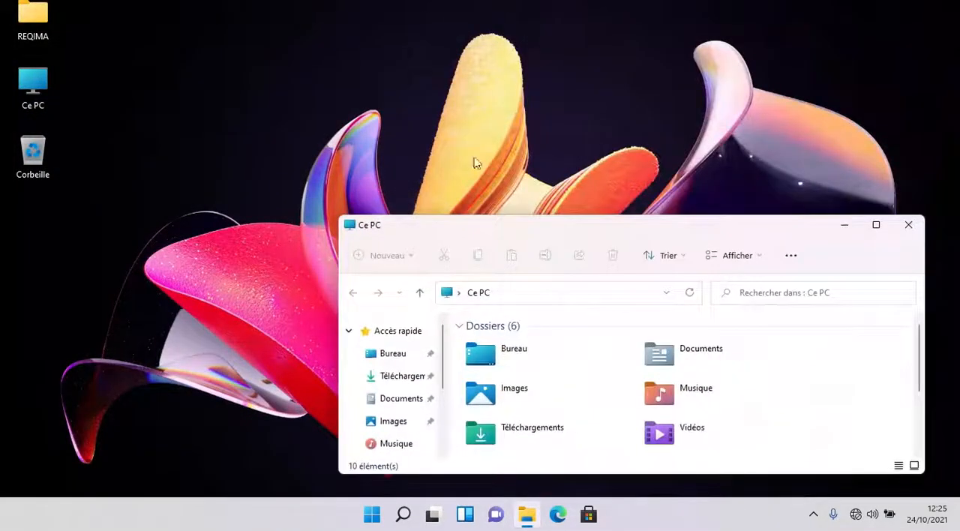
{"action": "left_click", "coordinate": [879, 227]}
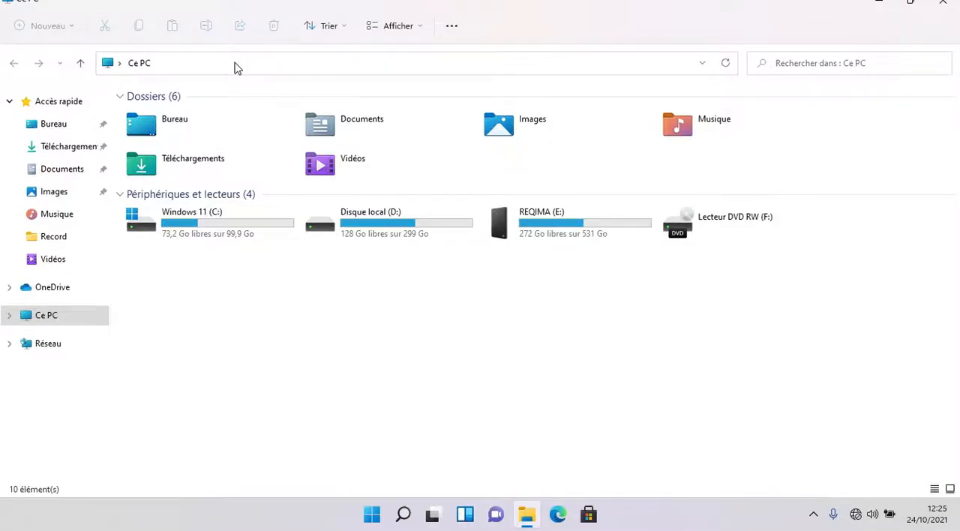
- Switch to Microsoft Edge, open a second tab, and close the browser
{"action": "left_click", "coordinate": [559, 515]}
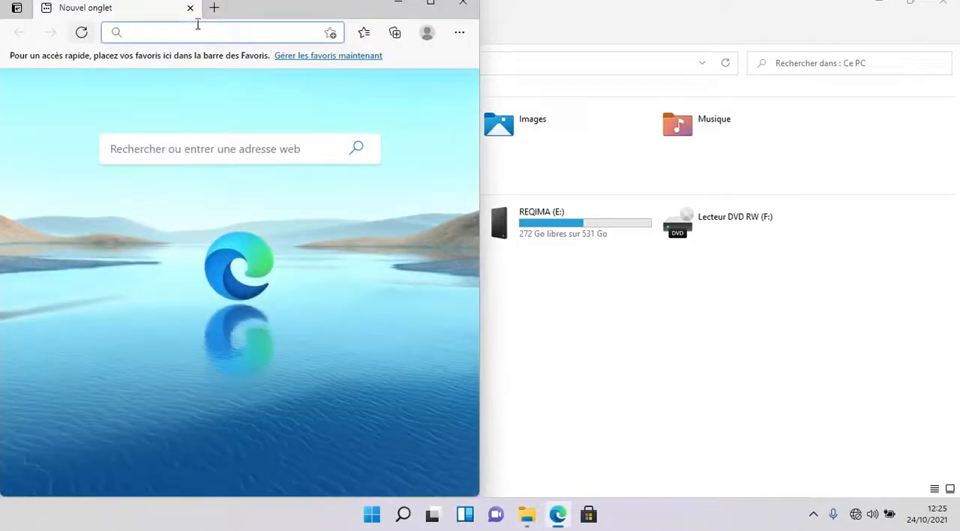
{"action": "left_click", "coordinate": [215, 8]}
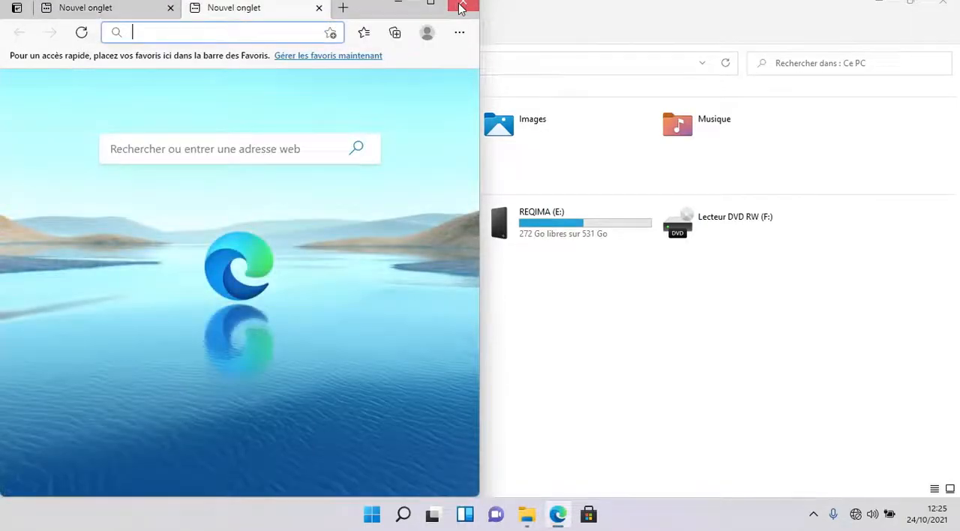
{"action": "left_click", "coordinate": [461, 7]}
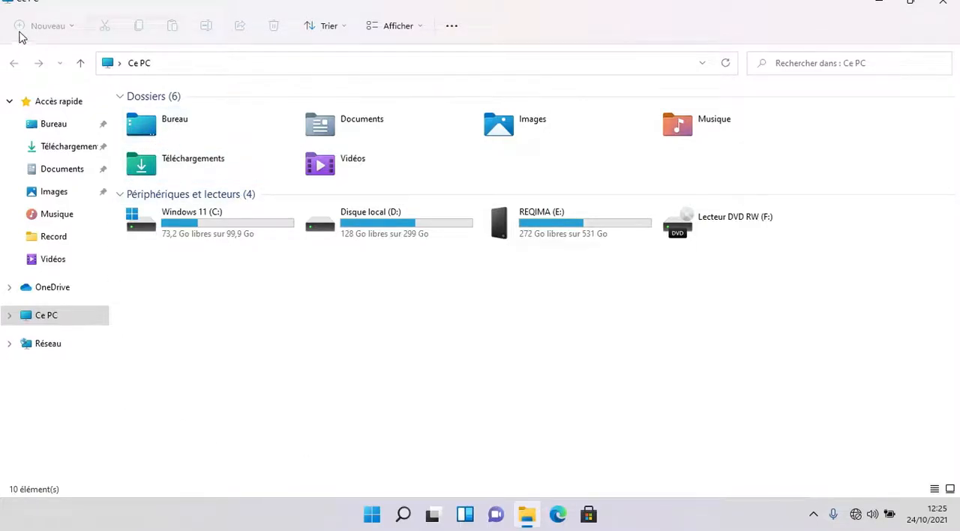
- Examine the additional commands, the view options including Afficher, and the sorting options offered for Ce PC
{"action": "left_click", "coordinate": [450, 28]}
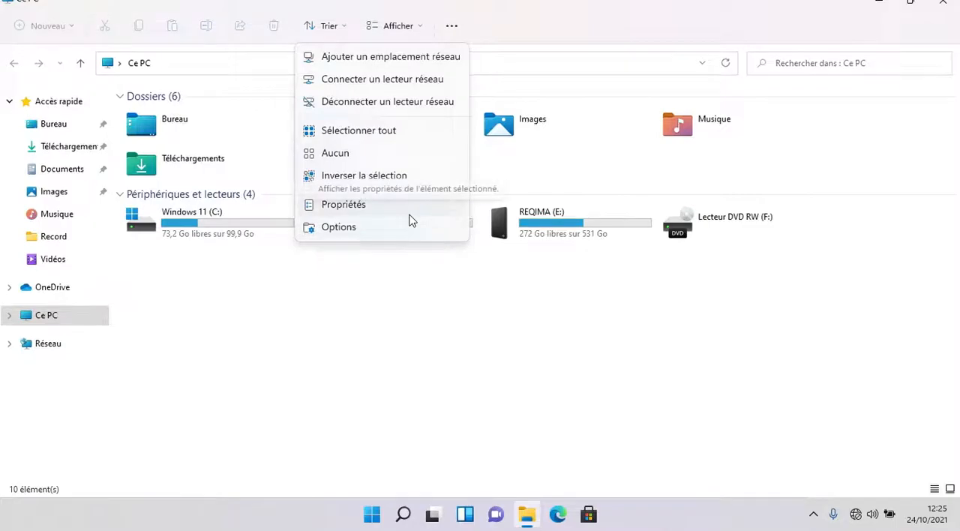
{"action": "left_click", "coordinate": [395, 33]}
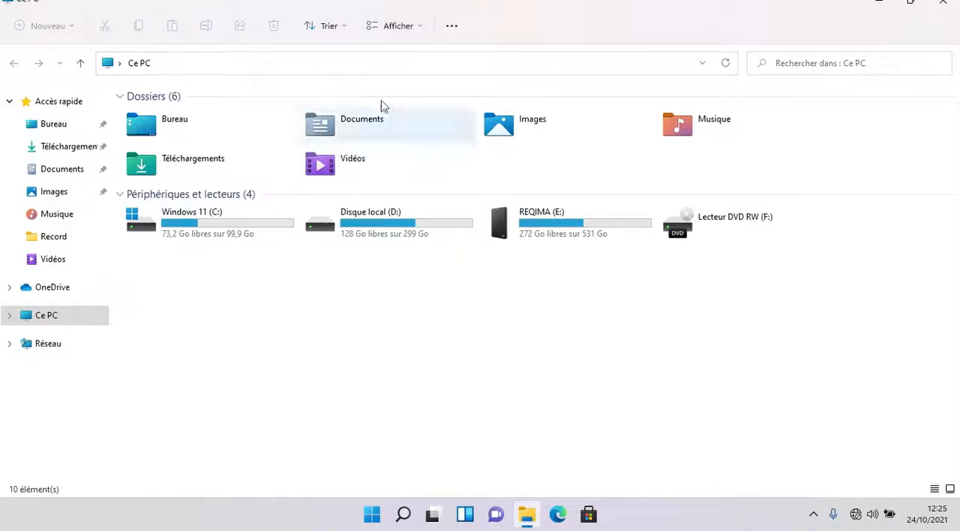
{"action": "left_click", "coordinate": [396, 25]}
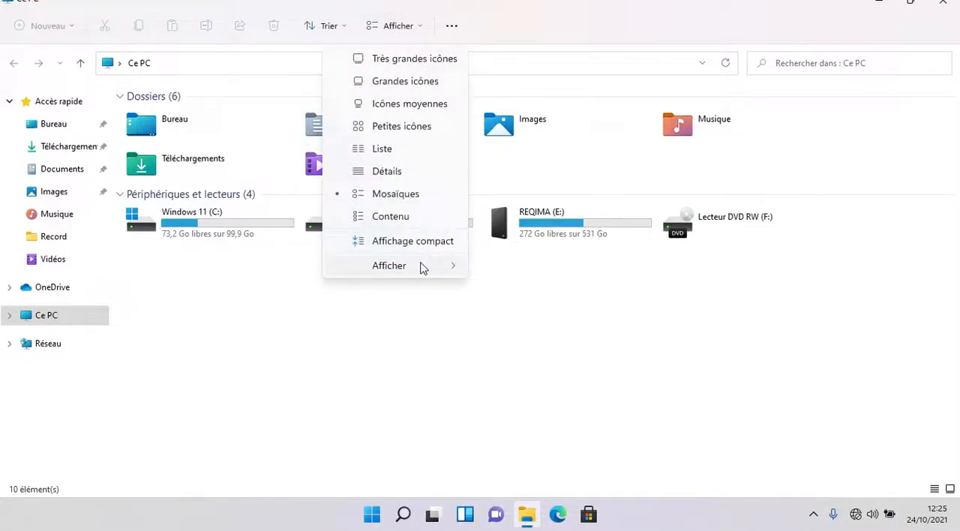
{"action": "mouse_move", "coordinate": [422, 267]}
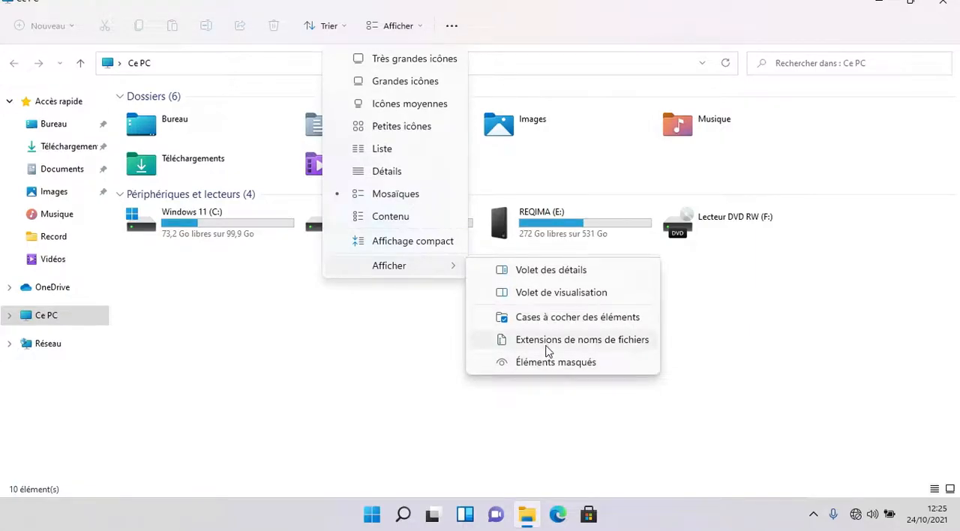
{"action": "left_click", "coordinate": [396, 25]}
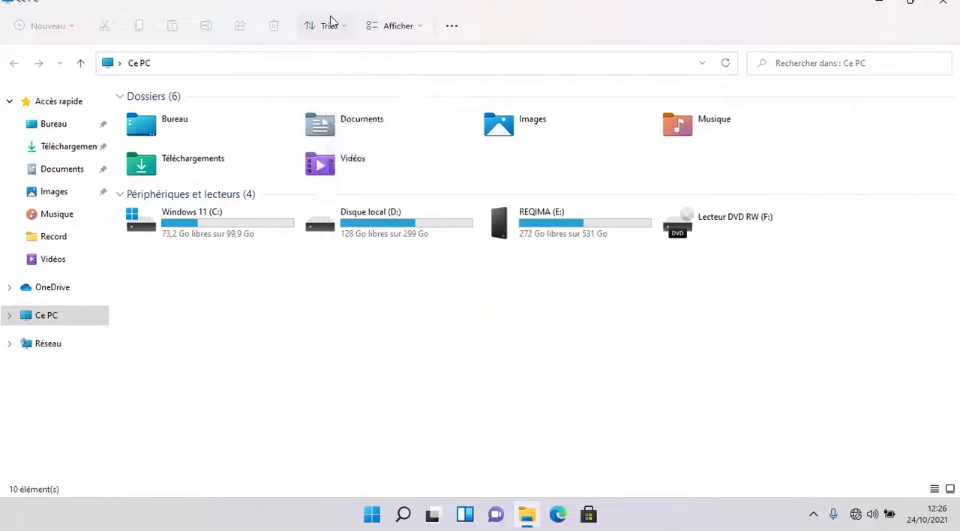
{"action": "left_click", "coordinate": [331, 25]}
{"action": "left_click", "coordinate": [338, 352]}
- Float the Ce PC window near the desktop's centre, trying out minimizing, reopening, maximizing and restoring it
{"action": "double_click", "coordinate": [631, 4]}
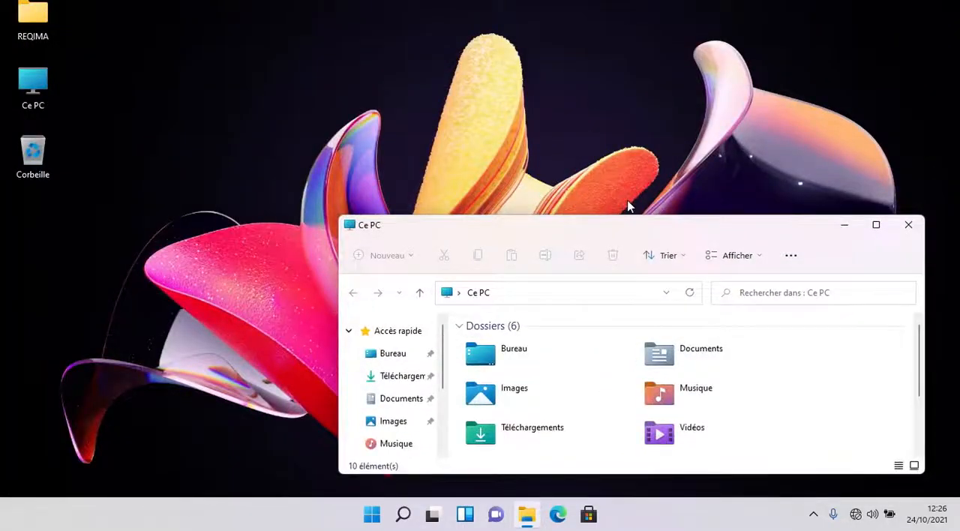
{"action": "left_click_drag", "start_coordinate": [628, 229], "coordinate": [510, 167]}
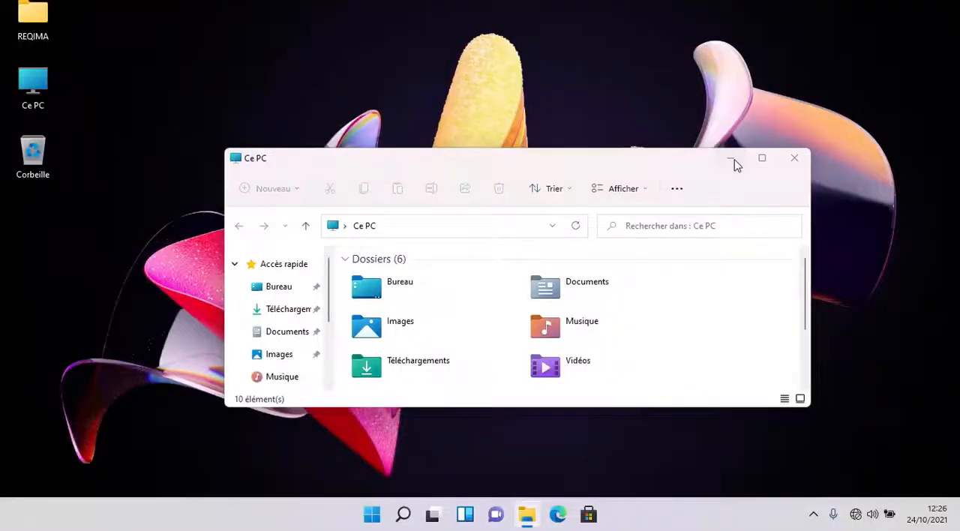
{"action": "left_click", "coordinate": [733, 158]}
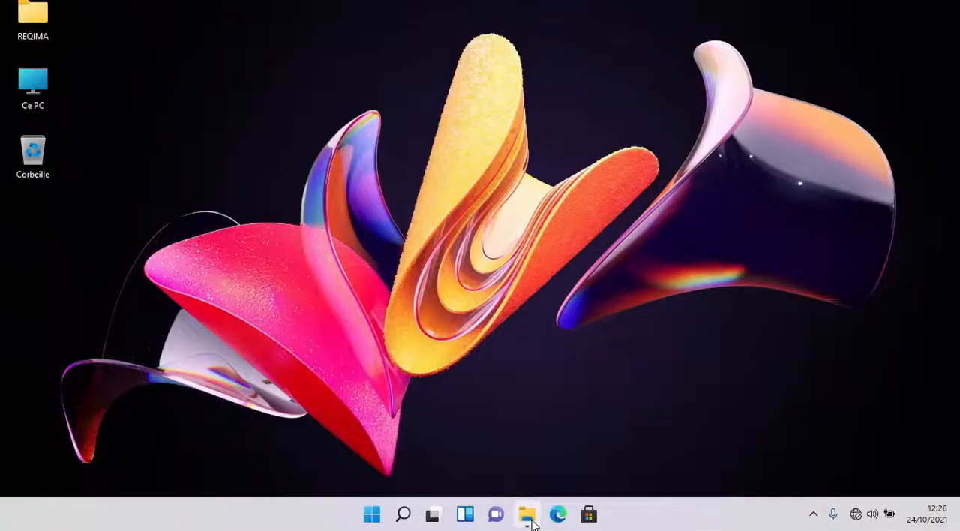
{"action": "left_click", "coordinate": [527, 514]}
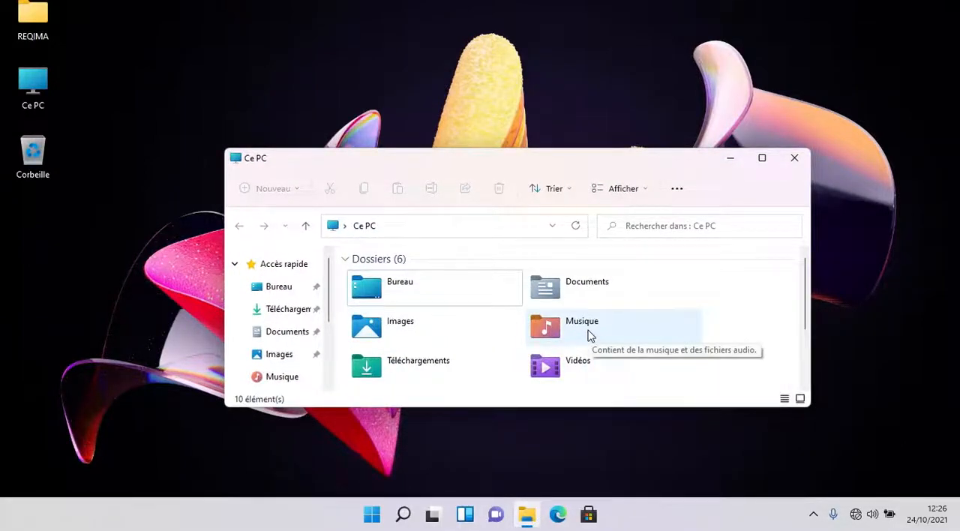
{"action": "left_click", "coordinate": [761, 159]}
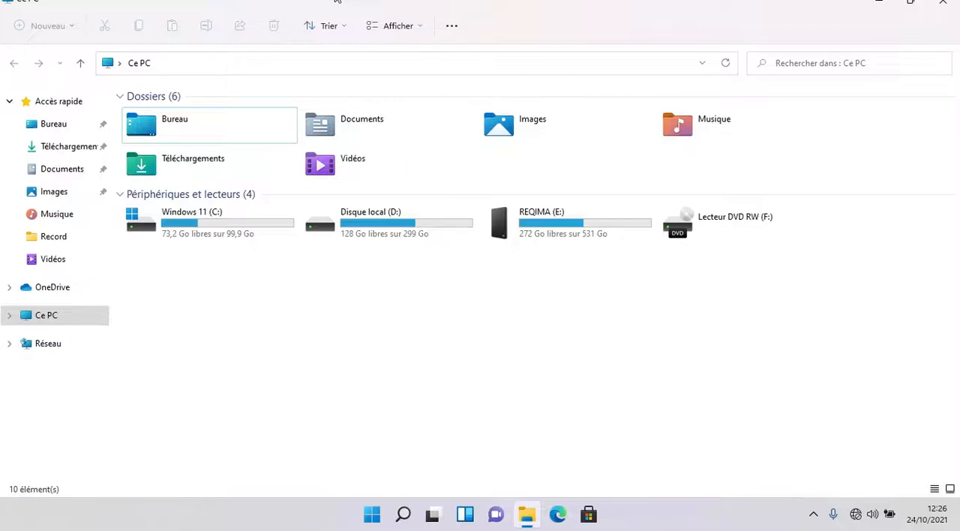
{"action": "double_click", "coordinate": [445, 1]}
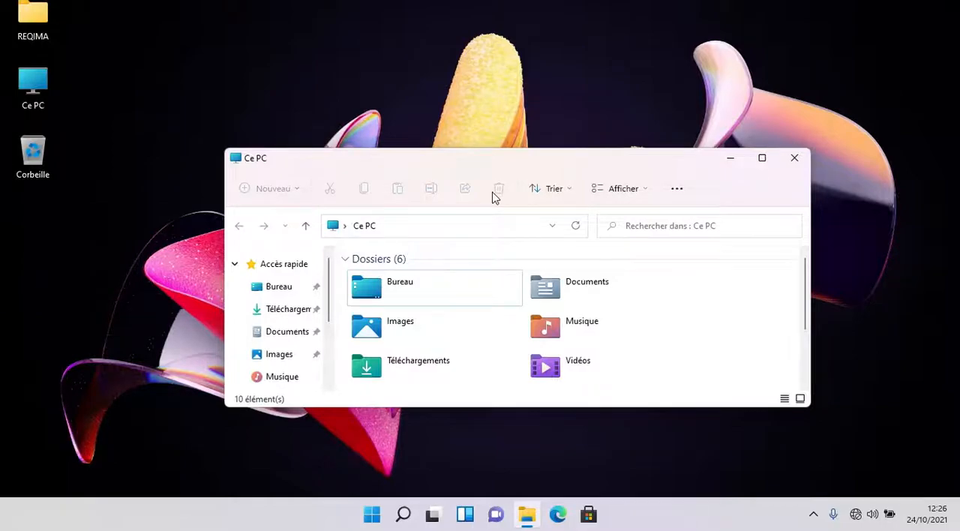
- Open three more Ce PC windows and spread all four across the desktop so they partly overlap
{"action": "key", "text": "ctrl+n"}
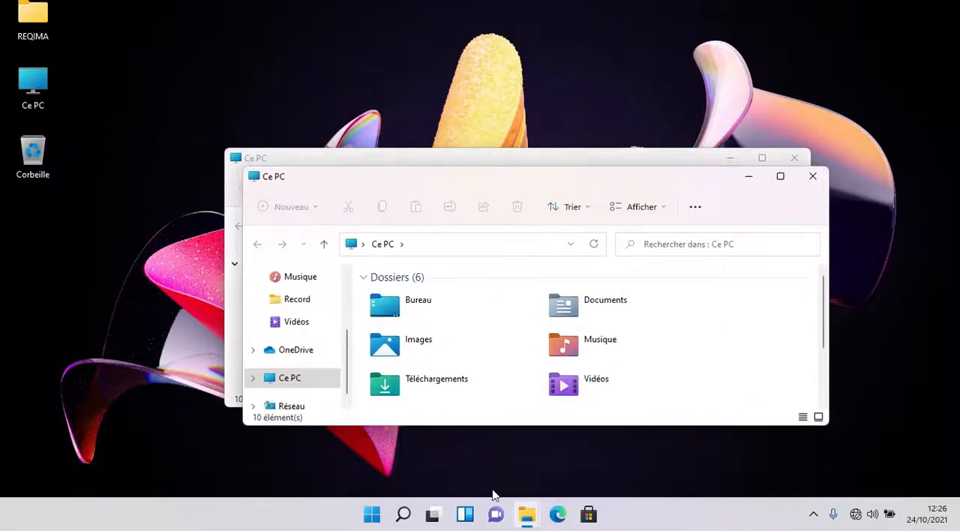
{"action": "key", "text": "ctrl+n"}
{"action": "left_click_drag", "start_coordinate": [386, 199], "coordinate": [184, 241]}
{"action": "left_click_drag", "start_coordinate": [367, 186], "coordinate": [472, 230]}
{"action": "left_click_drag", "start_coordinate": [323, 165], "coordinate": [102, 65]}
{"action": "left_click_drag", "start_coordinate": [692, 228], "coordinate": [795, 91]}
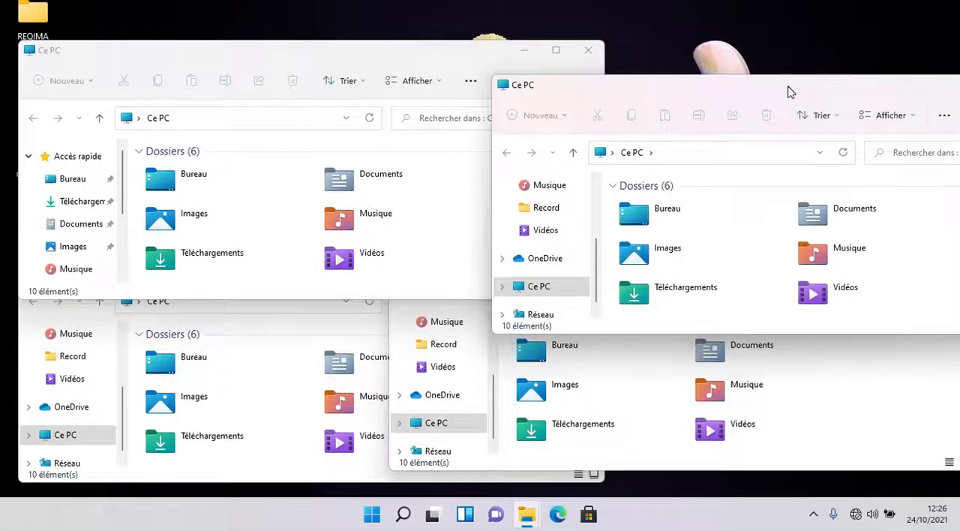
{"action": "left_click_drag", "start_coordinate": [606, 95], "coordinate": [578, 118]}
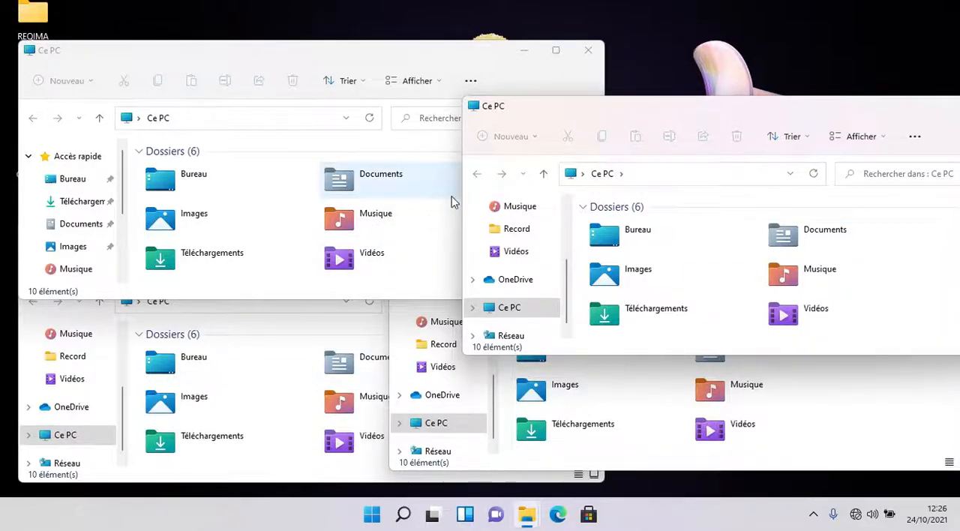
{"action": "left_click_drag", "start_coordinate": [398, 60], "coordinate": [480, 82]}
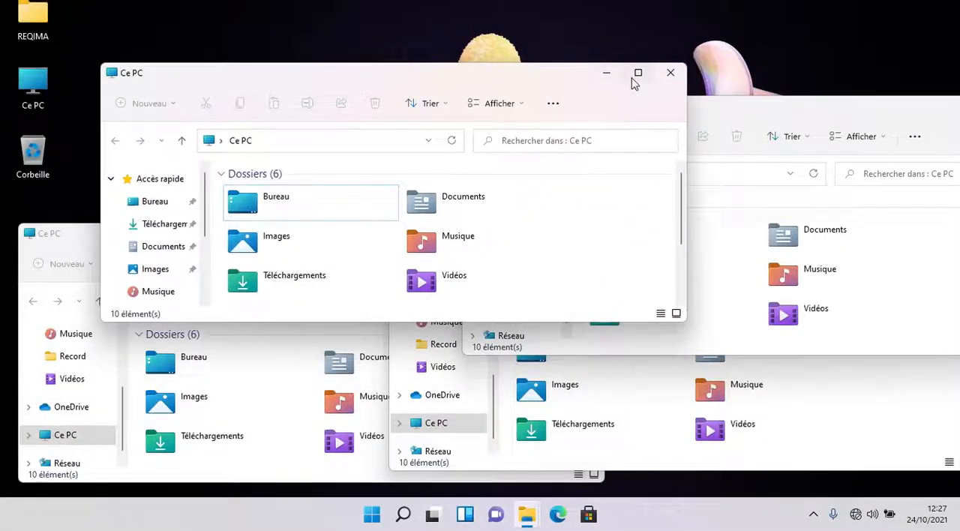
- Arrange the four Ce PC windows in a two-by-two grid using the four-quadrant snap layout
{"action": "mouse_move", "coordinate": [637, 81]}
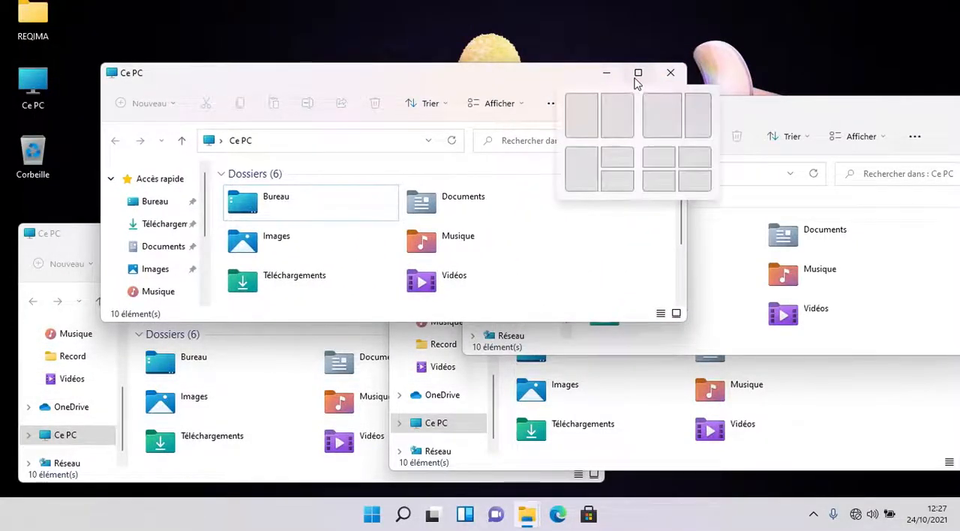
{"action": "left_click", "coordinate": [660, 160]}
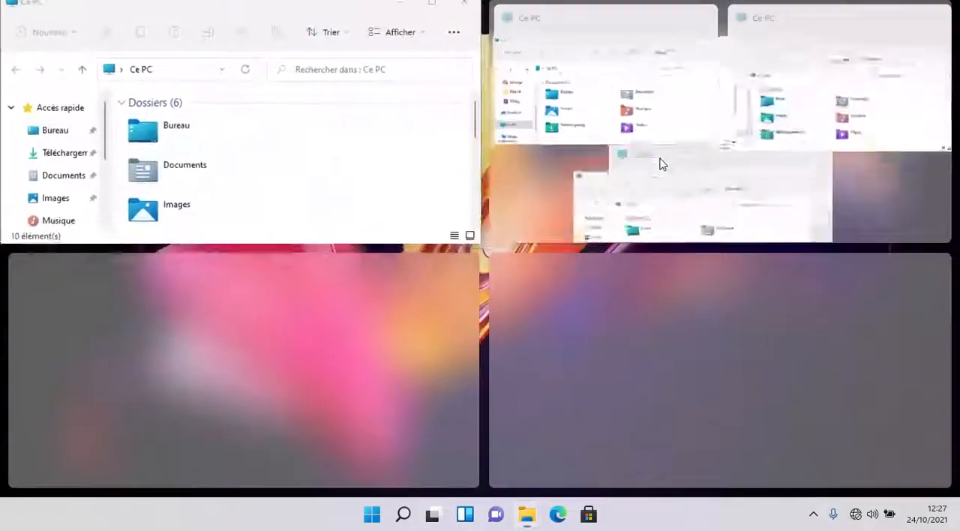
{"action": "left_click", "coordinate": [786, 87]}
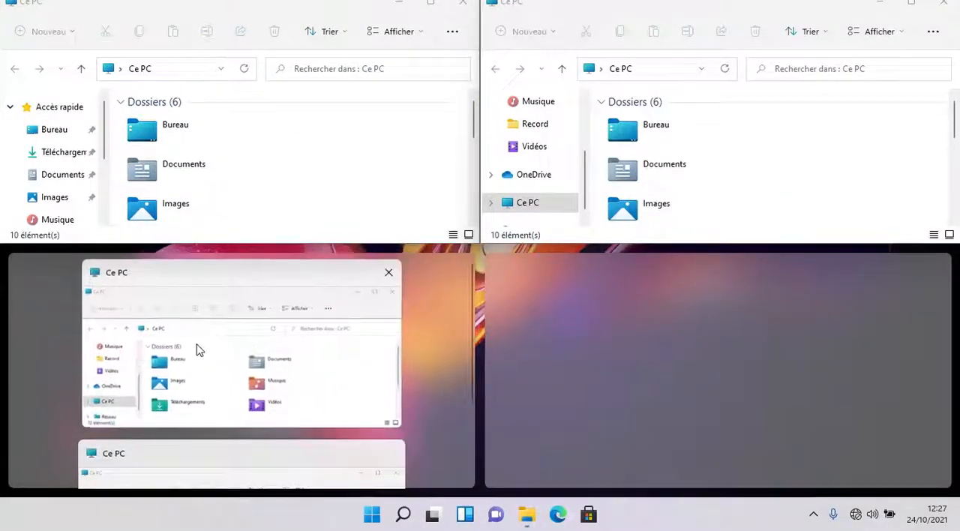
{"action": "left_click", "coordinate": [197, 347]}
{"action": "left_click", "coordinate": [675, 345]}
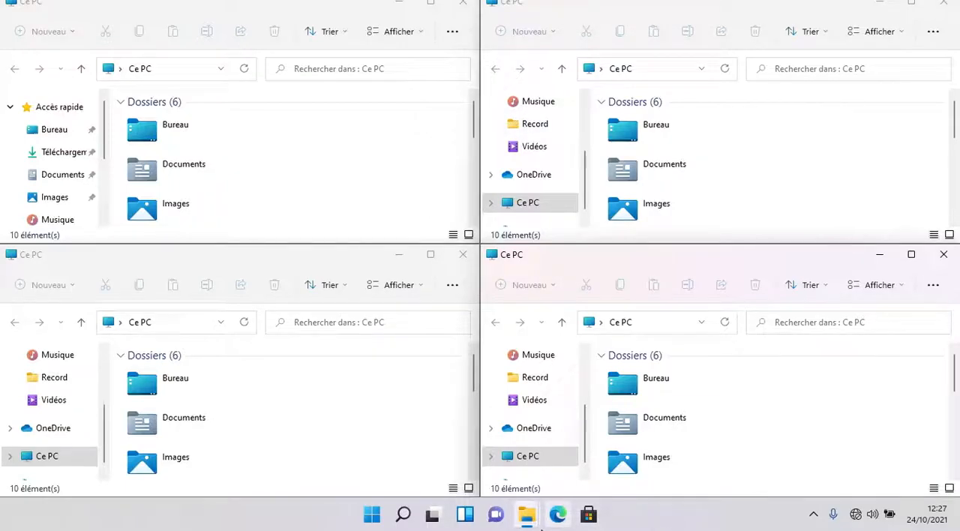
- Preview the snapped Ce PC windows individually and as a group, and close the whole group
{"action": "mouse_move", "coordinate": [527, 527]}
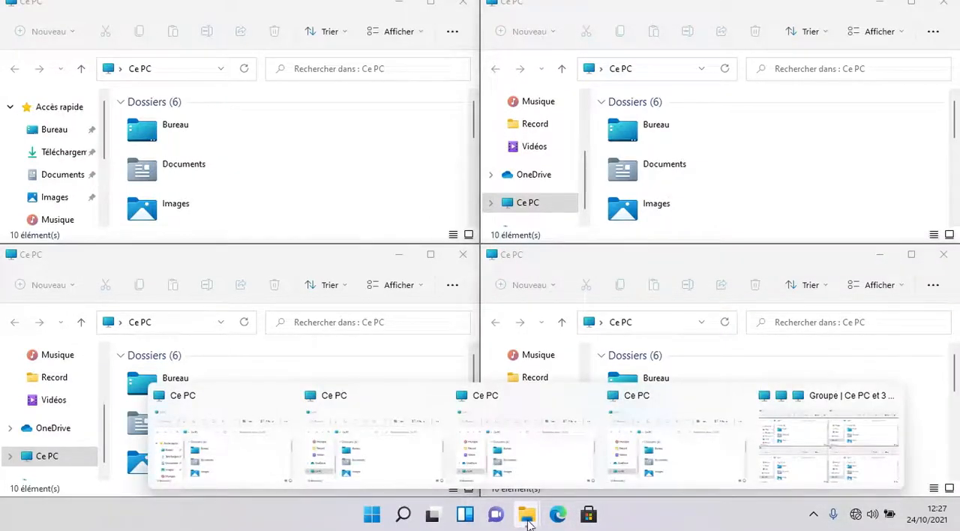
{"action": "mouse_move", "coordinate": [685, 411]}
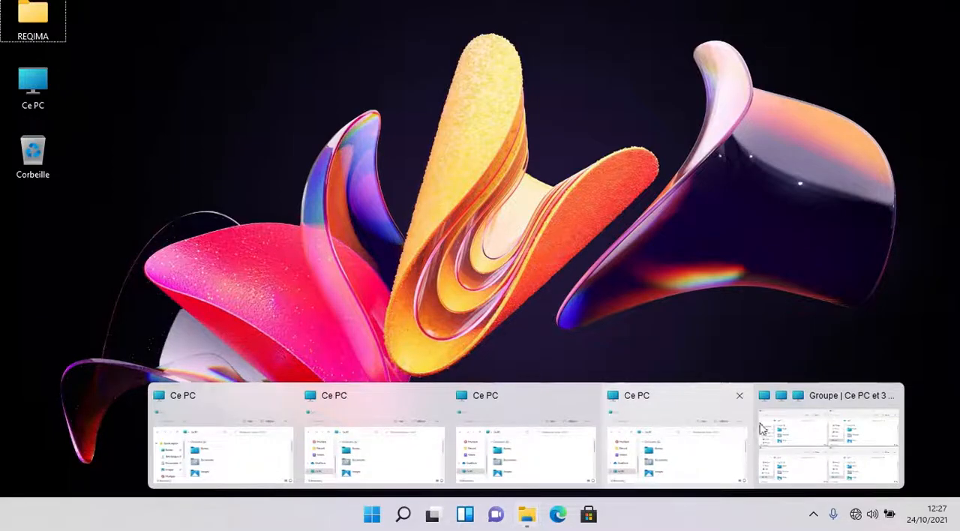
{"action": "mouse_move", "coordinate": [803, 430]}
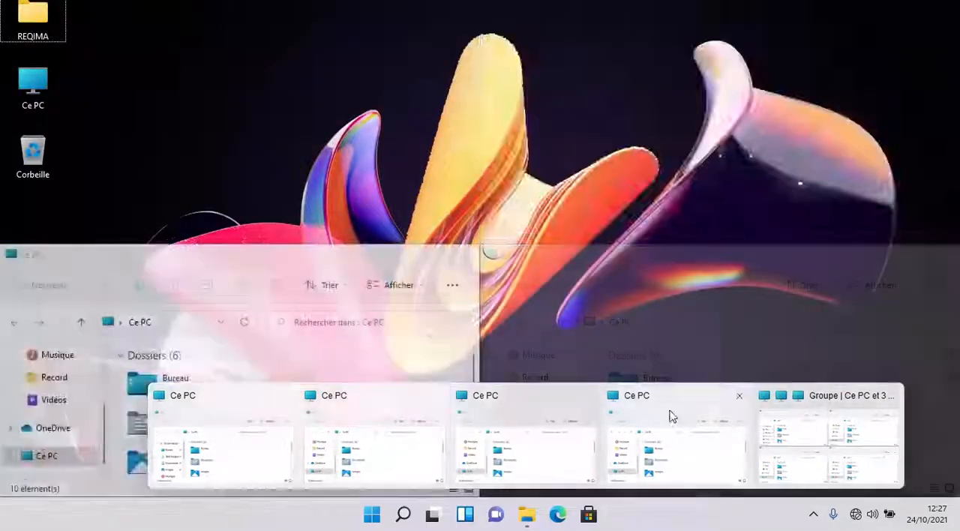
{"action": "mouse_move", "coordinate": [853, 409]}
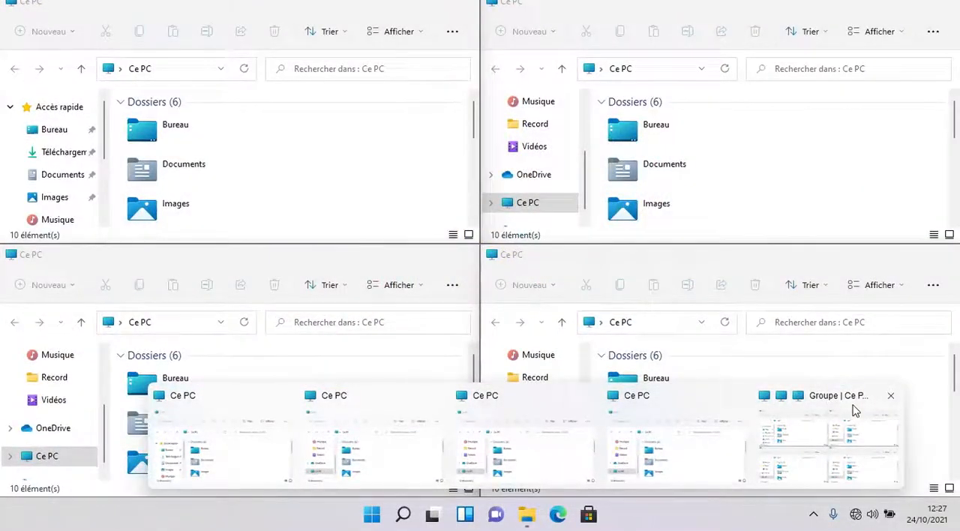
{"action": "left_click", "coordinate": [891, 396]}
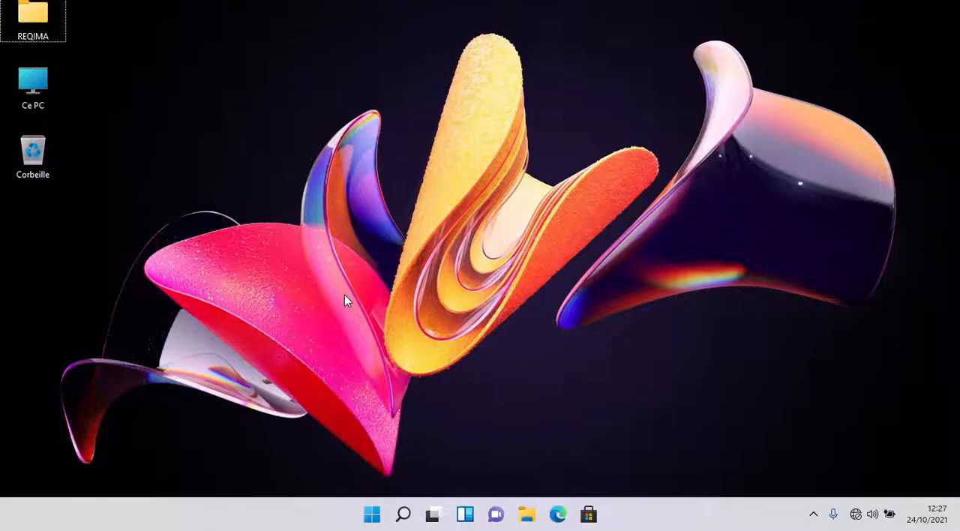
- Open Microsoft Edge, maximize its window to view the new tab page, and close it
{"action": "left_click", "coordinate": [559, 515]}
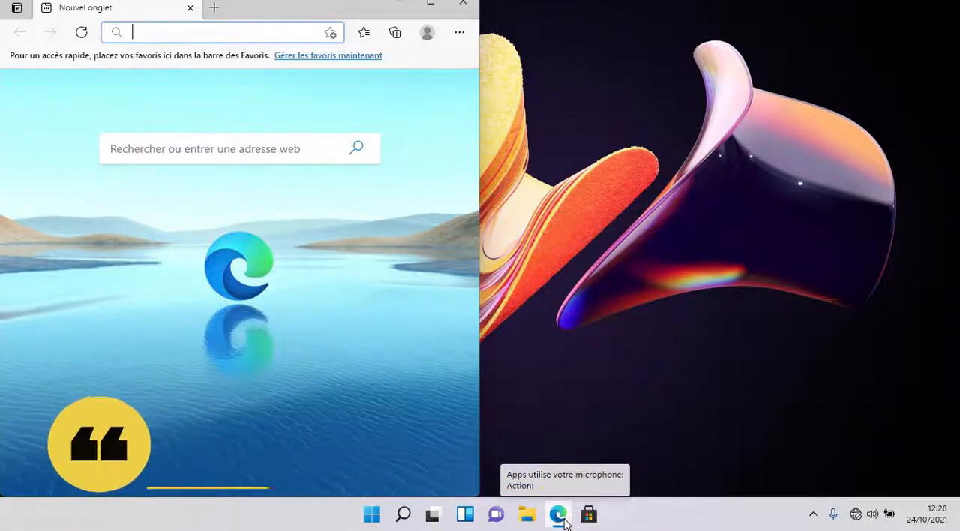
{"action": "left_click", "coordinate": [432, 5]}
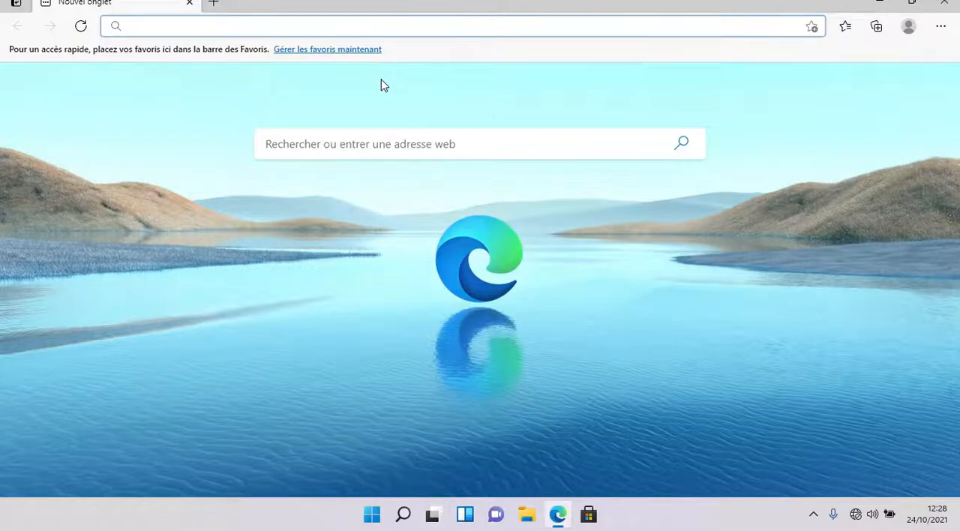
{"action": "left_click", "coordinate": [944, 3]}
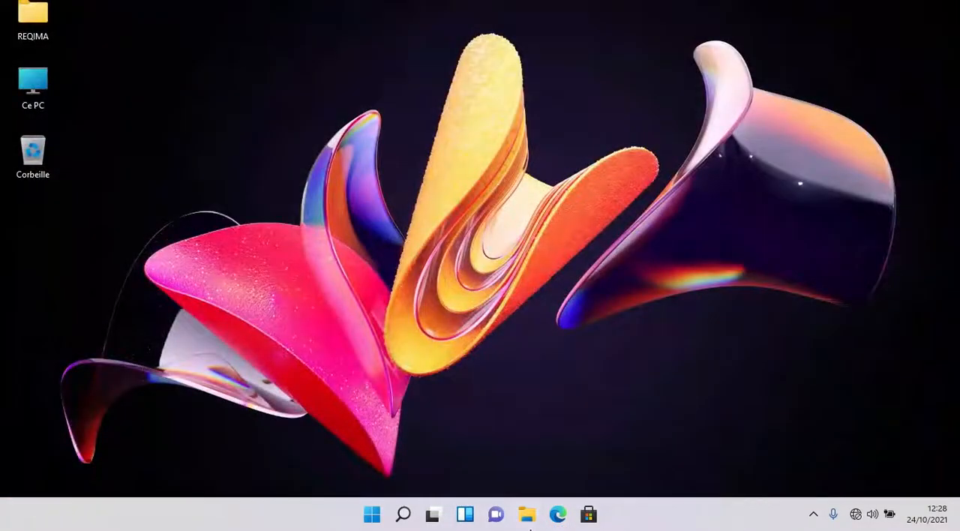
- Open Microsoft Store, reposition its window nearer the middle of the desktop, and close it
{"action": "left_click", "coordinate": [588, 514]}
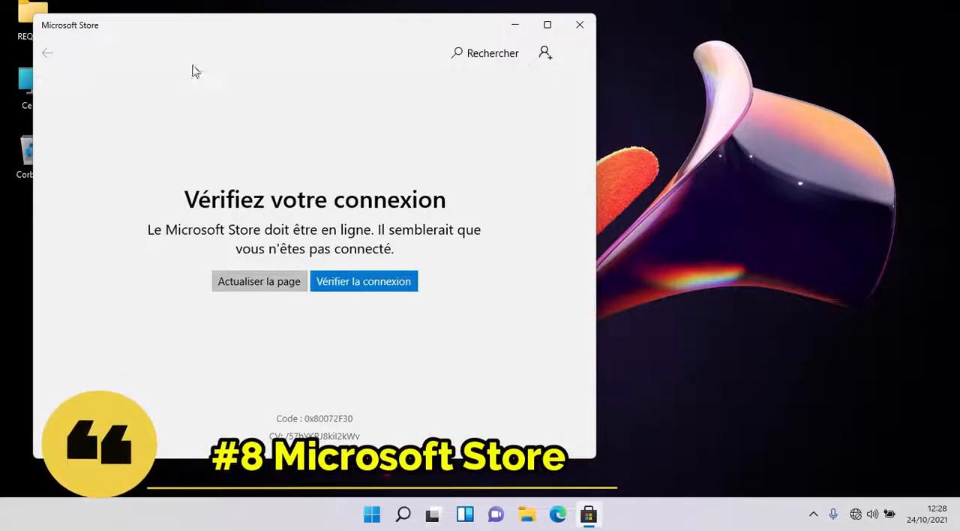
{"action": "left_click_drag", "start_coordinate": [173, 30], "coordinate": [285, 57]}
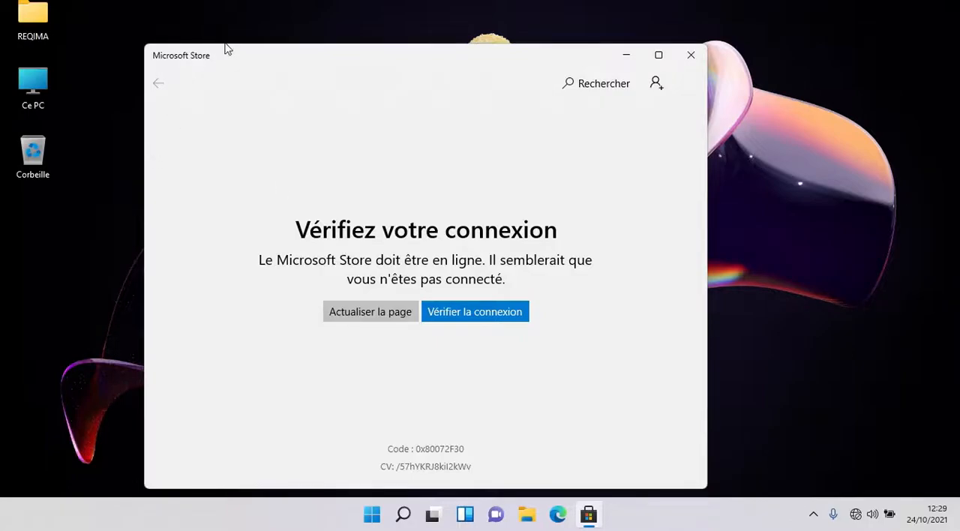
{"action": "left_click_drag", "start_coordinate": [226, 46], "coordinate": [225, 32]}
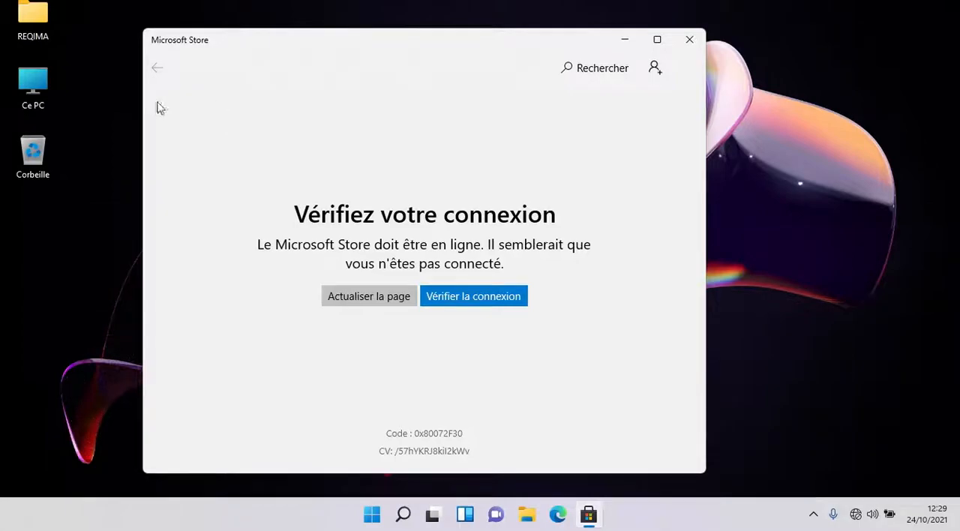
{"action": "left_click", "coordinate": [689, 39]}
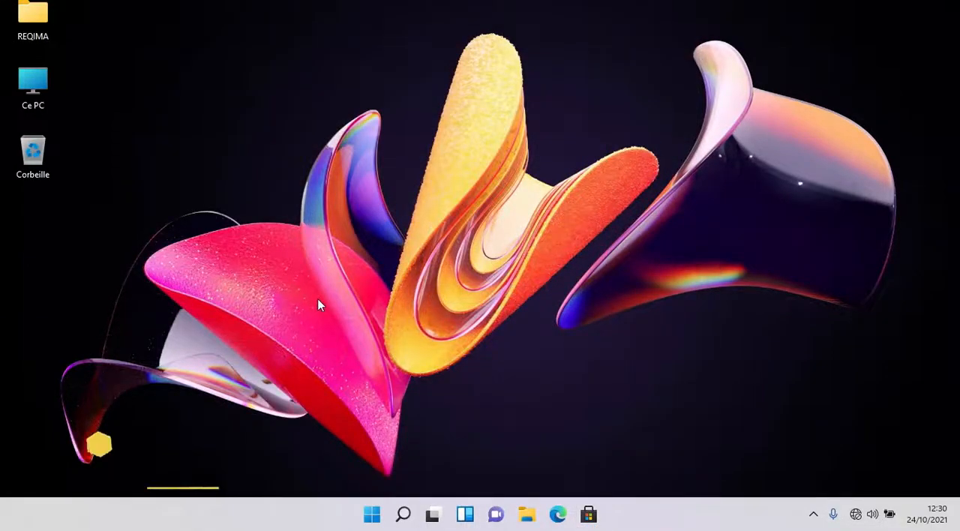
- Show and dismiss the October 2021 calendar twice from the desktop
{"action": "left_click", "coordinate": [275, 101]}
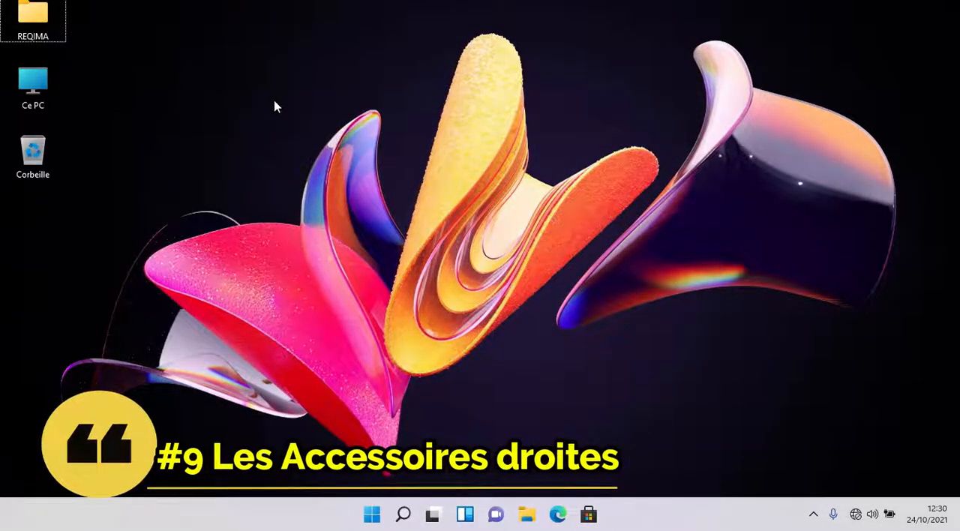
{"action": "left_click", "coordinate": [928, 515]}
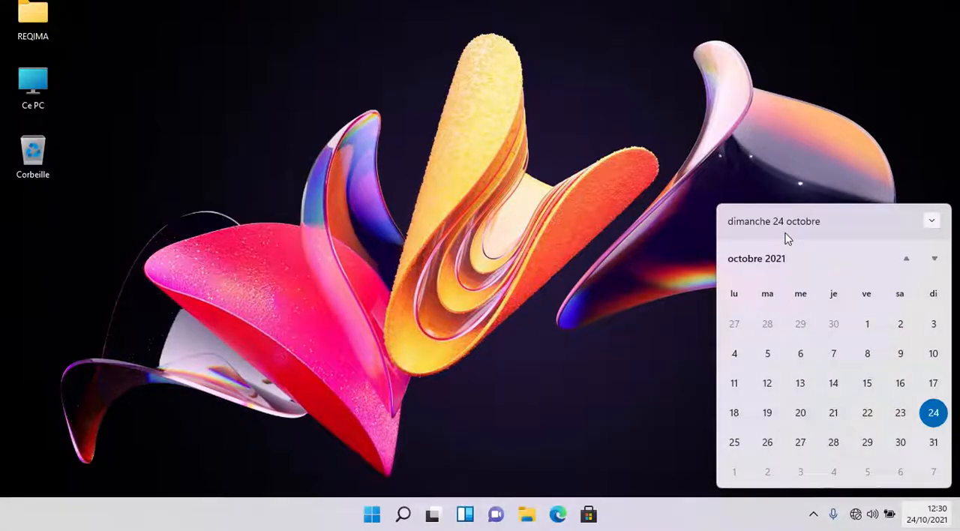
{"action": "left_click", "coordinate": [934, 525]}
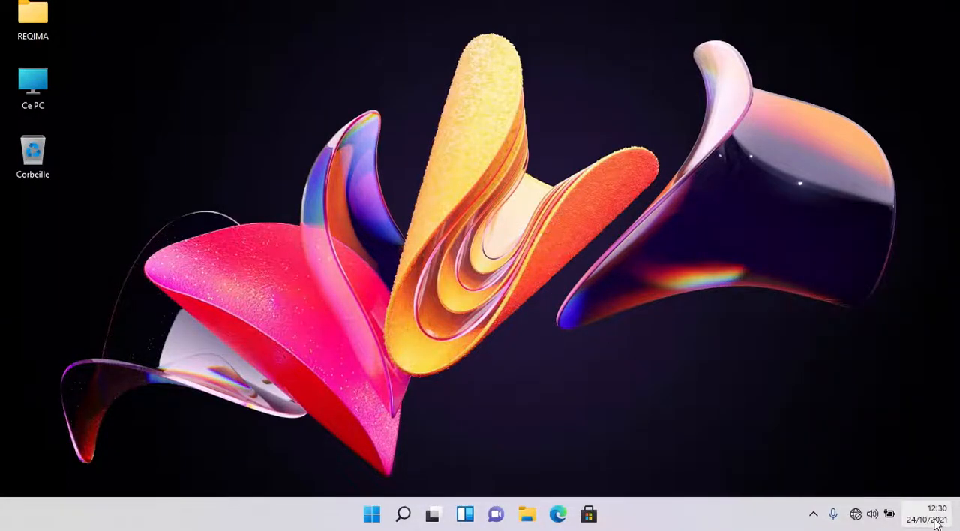
{"action": "left_click", "coordinate": [935, 525]}
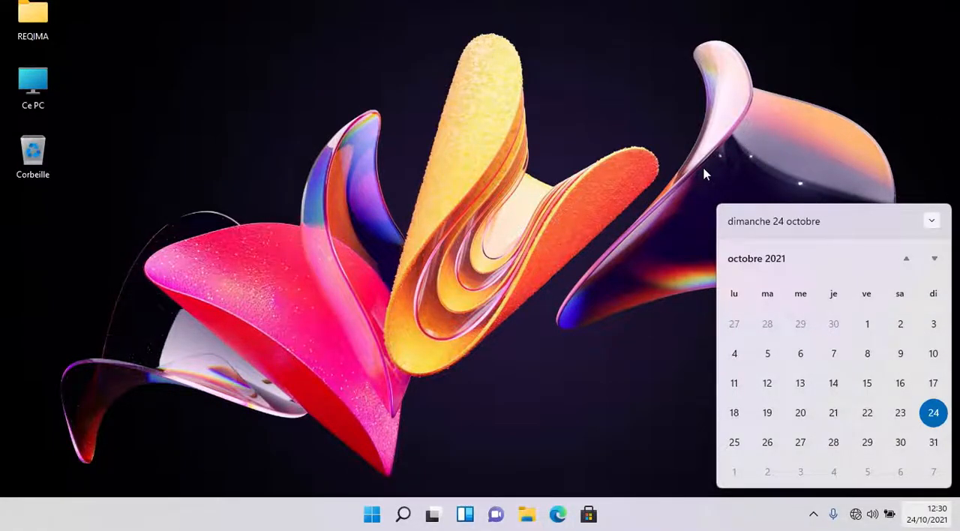
{"action": "left_click", "coordinate": [924, 514]}
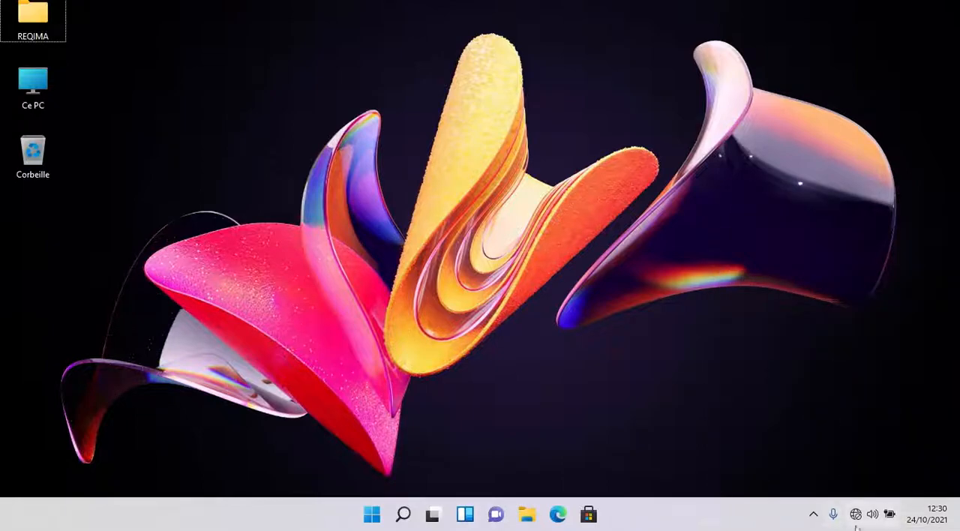
- Look at the hidden tray icons, and raise the display brightness slightly in the quick settings
{"action": "left_click", "coordinate": [814, 516]}
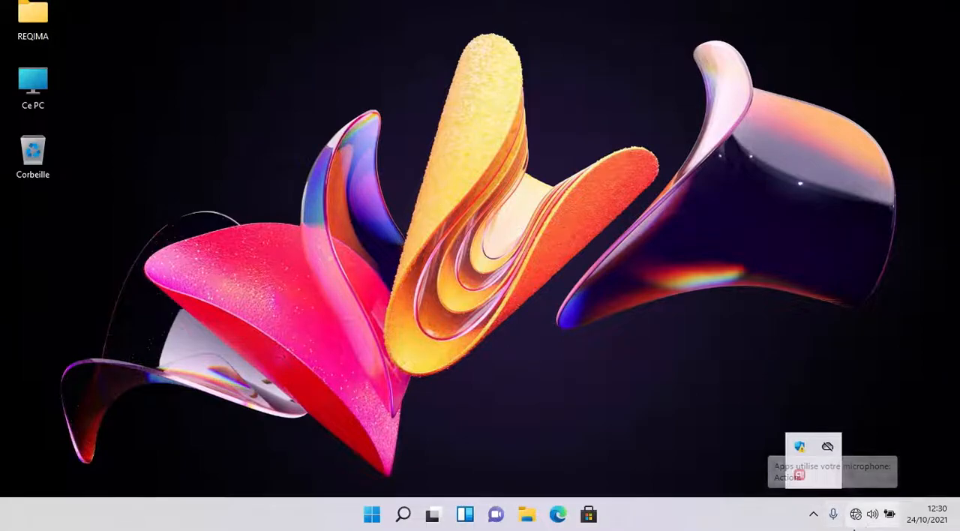
{"action": "left_click", "coordinate": [861, 523]}
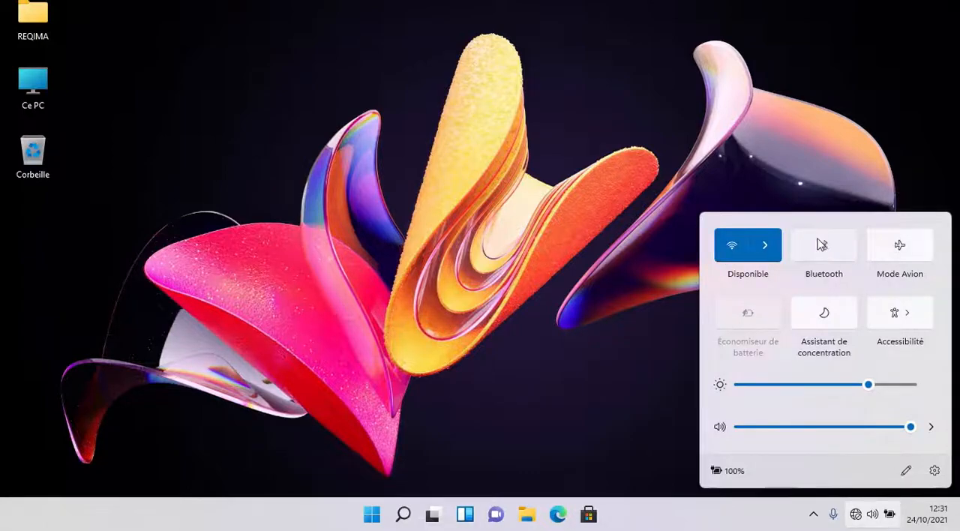
{"action": "mouse_move", "coordinate": [862, 391]}
{"action": "left_mouse_down"}
{"action": "mouse_move", "coordinate": [745, 388]}
{"action": "mouse_move", "coordinate": [897, 388]}
{"action": "mouse_move", "coordinate": [835, 380]}
{"action": "mouse_move", "coordinate": [878, 384]}
{"action": "left_mouse_up"}
{"action": "mouse_move", "coordinate": [910, 427]}
{"action": "left_mouse_down"}
{"action": "mouse_move", "coordinate": [741, 427]}
{"action": "mouse_move", "coordinate": [910, 427]}
{"action": "left_mouse_up"}
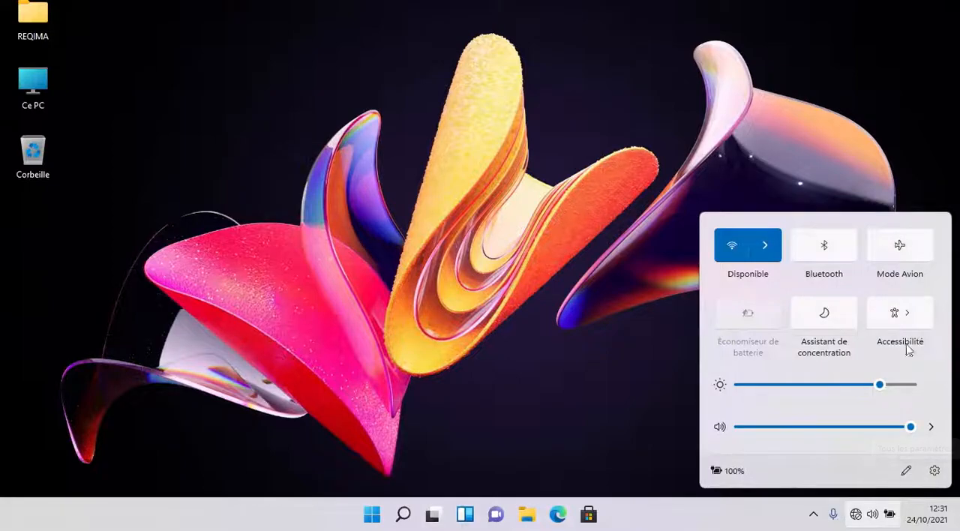
{"action": "left_click", "coordinate": [682, 161]}
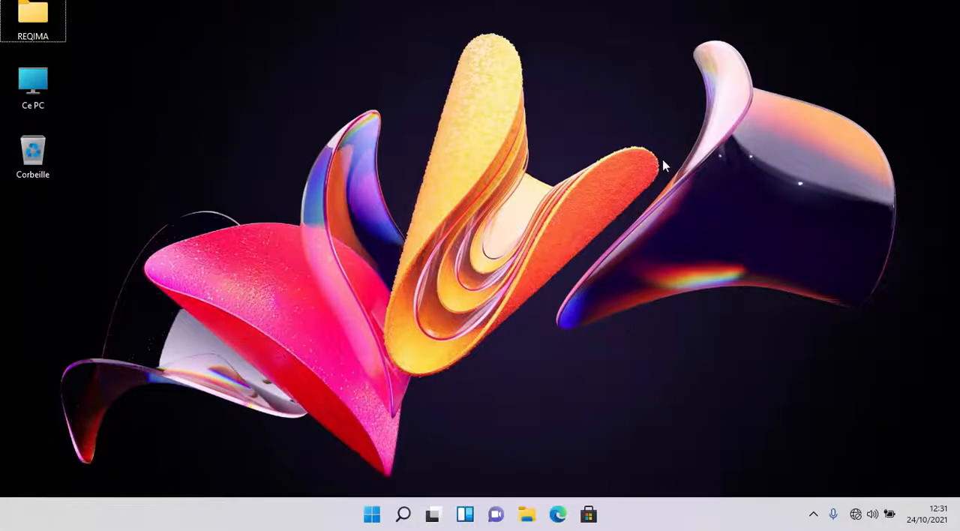
- Refresh the desktop, and open and dismiss the notifications and calendar view twice
{"action": "right_click", "coordinate": [665, 162]}
{"action": "left_click", "coordinate": [729, 223]}
{"action": "left_click", "coordinate": [927, 515]}
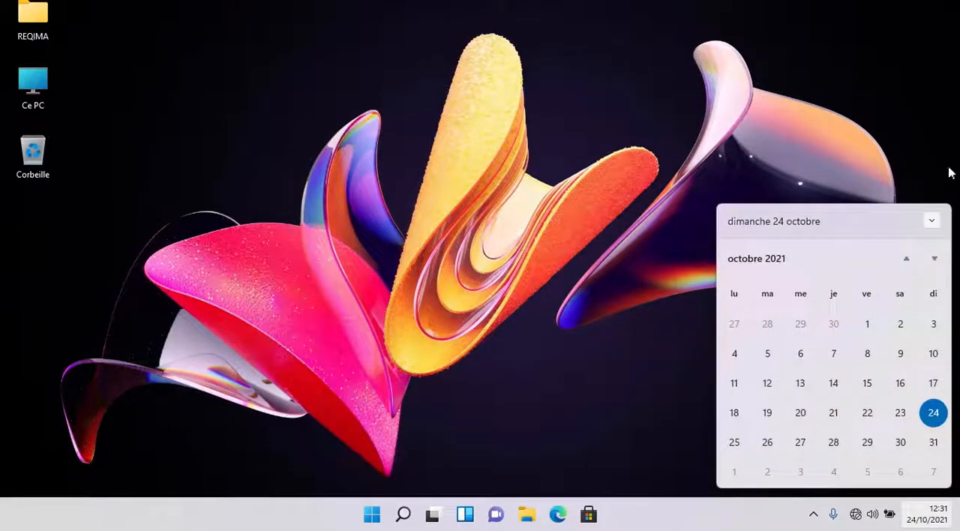
{"action": "left_click", "coordinate": [620, 167]}
{"action": "key", "text": "super+n"}
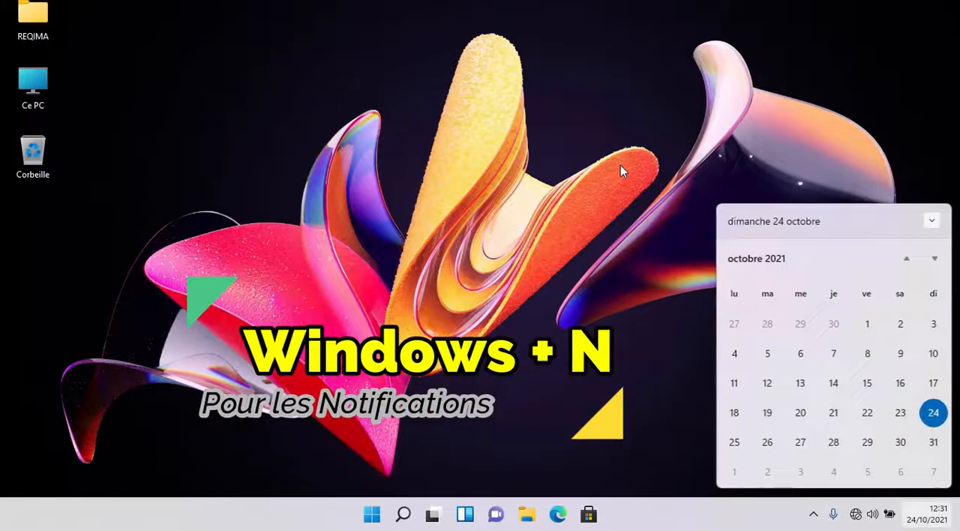
{"action": "left_click", "coordinate": [620, 165]}
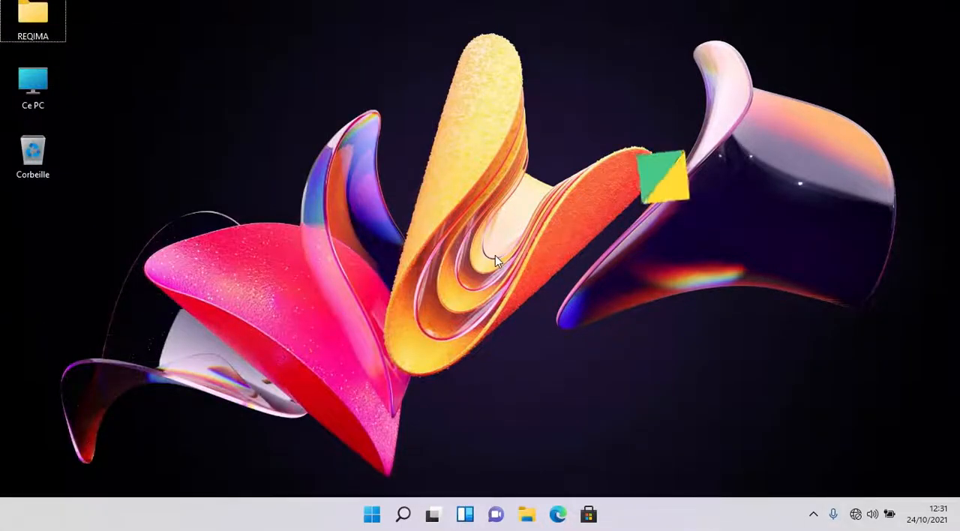
- Show and dismiss the widgets board and the quick settings
{"action": "key", "text": "super+w"}
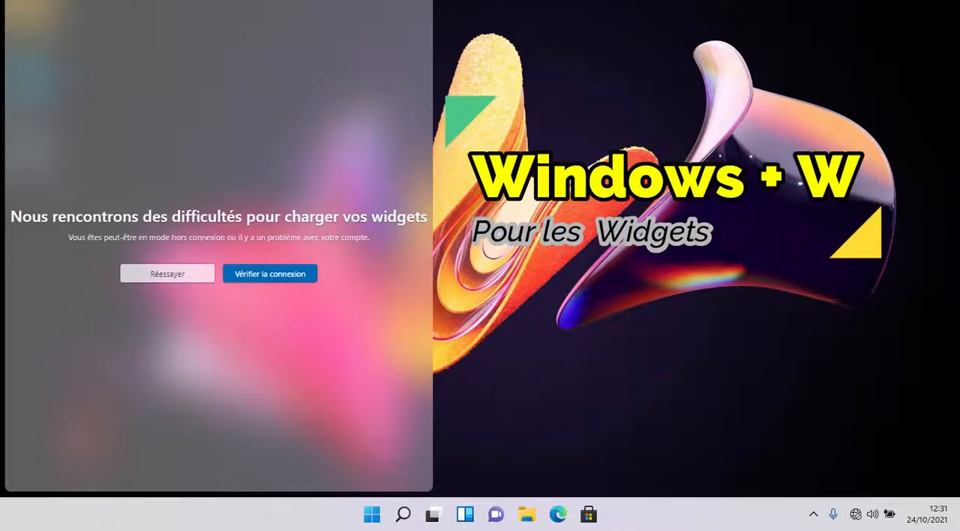
{"action": "left_click", "coordinate": [696, 202]}
{"action": "left_click", "coordinate": [856, 515]}
{"action": "left_click", "coordinate": [446, 160]}
{"action": "key", "text": "super+a"}
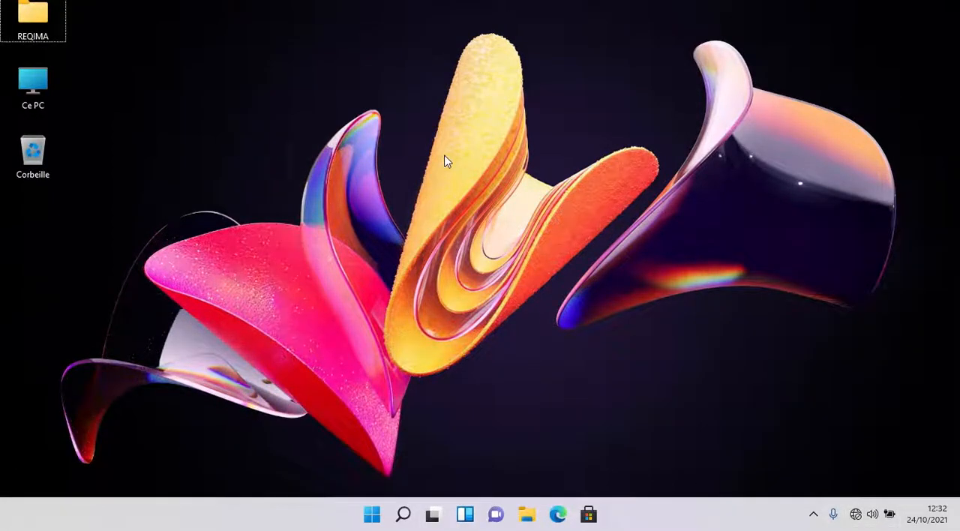
- Refresh the desktop and examine the redesigned context menu at several spots, including its Affichage entry
{"action": "right_click", "coordinate": [217, 54]}
{"action": "left_click", "coordinate": [273, 103]}
{"action": "right_click", "coordinate": [227, 1]}
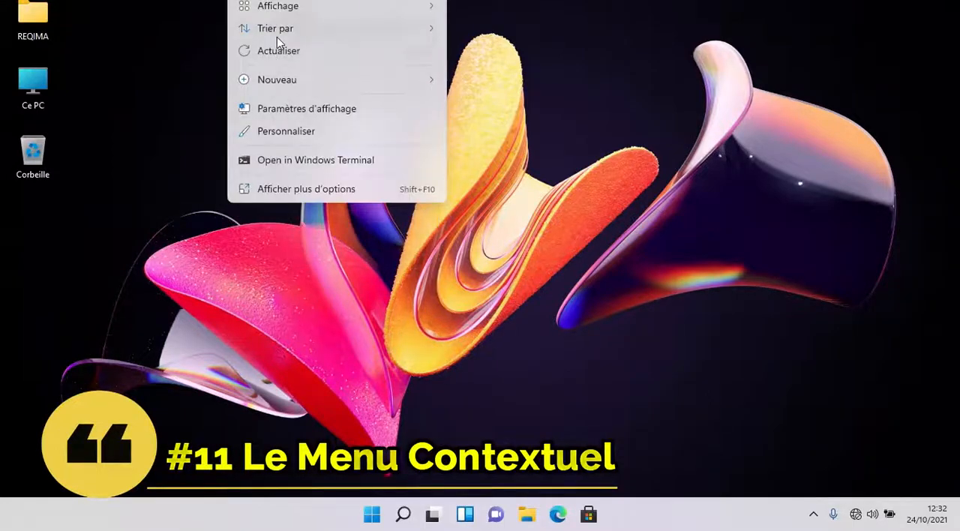
{"action": "left_click", "coordinate": [286, 57]}
{"action": "right_click", "coordinate": [287, 58]}
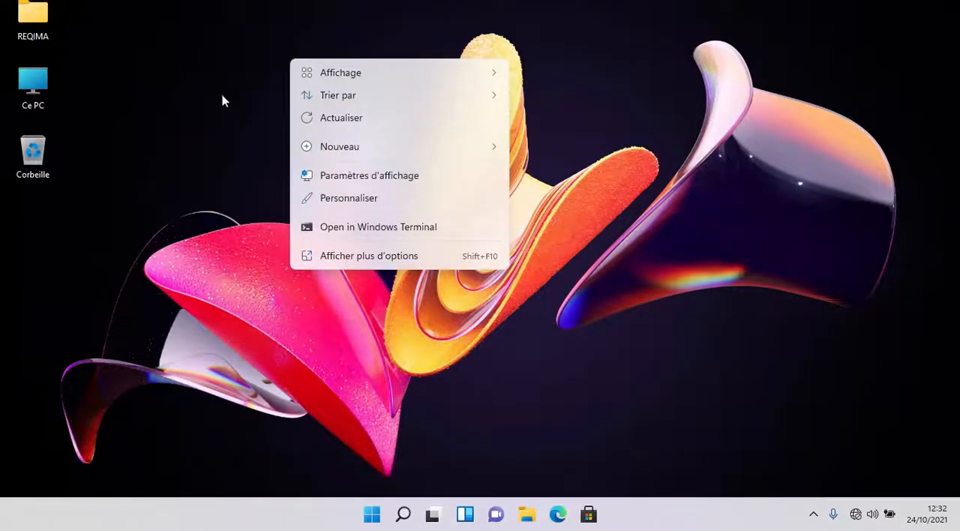
{"action": "left_click", "coordinate": [199, 71]}
{"action": "right_click", "coordinate": [199, 71]}
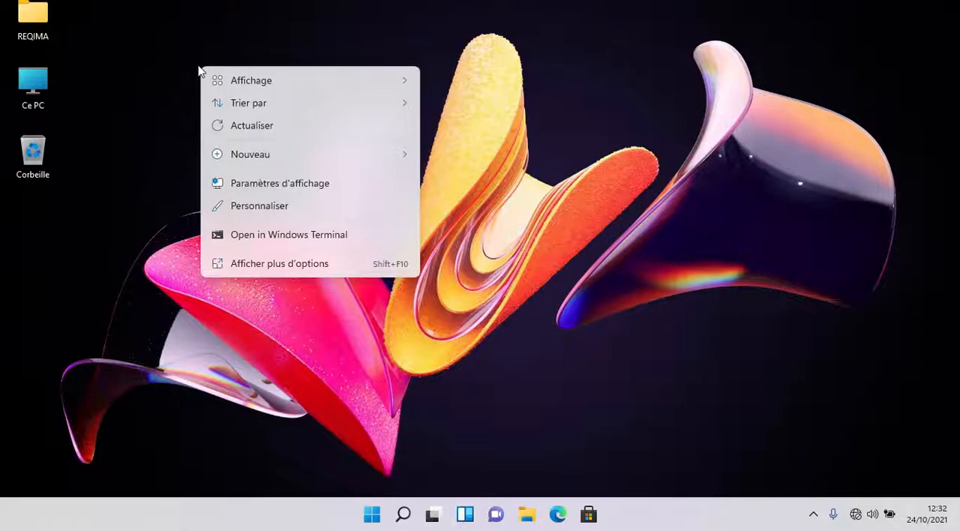
{"action": "mouse_move", "coordinate": [293, 88]}
{"action": "left_click", "coordinate": [177, 57]}
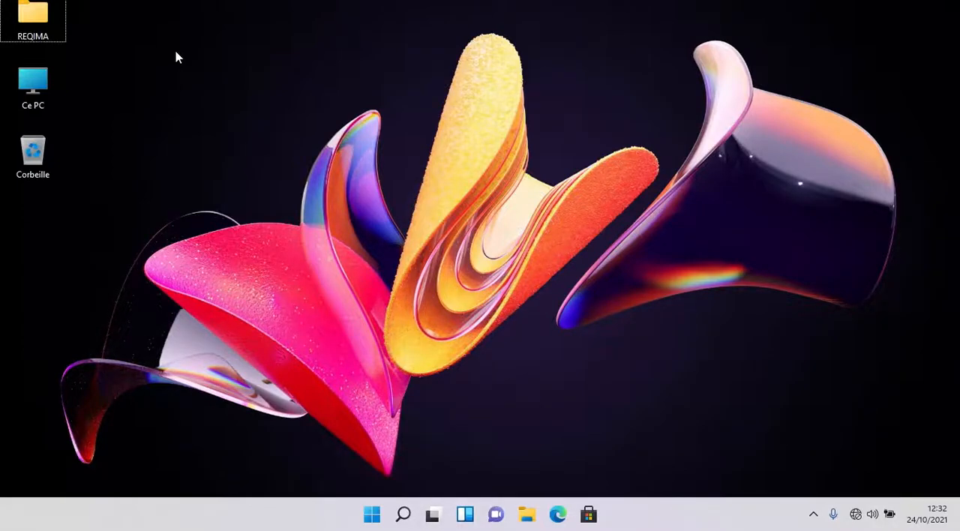
- Display the desktop's classic context menu through Afficher plus d'options and look over its entries
{"action": "right_click", "coordinate": [193, 24]}
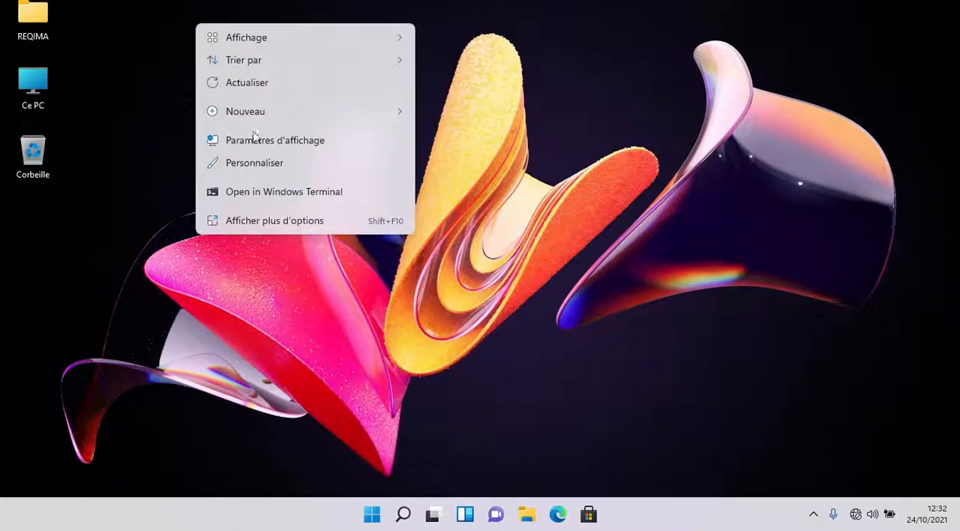
{"action": "left_click", "coordinate": [258, 221]}
{"action": "mouse_move", "coordinate": [347, 330]}
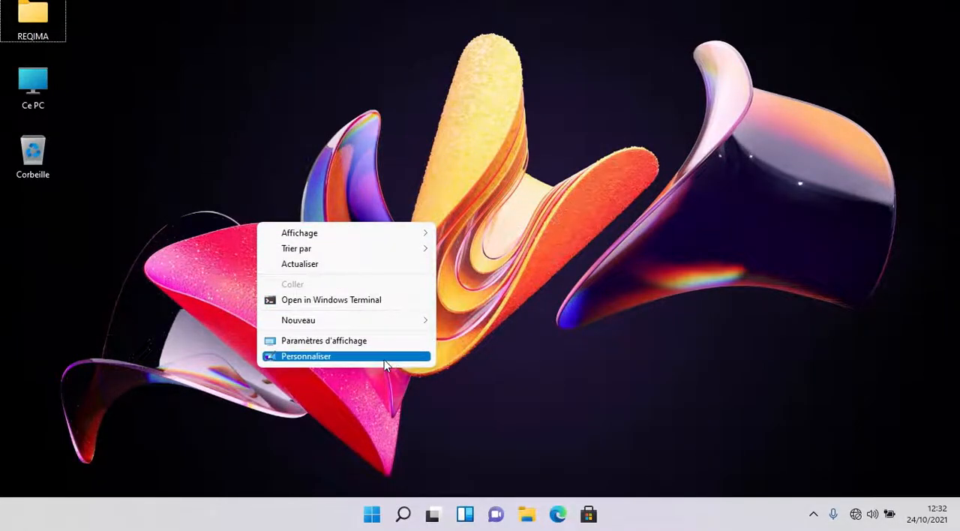
- Open Ce PC, examine its new context menu and the classic one behind Afficher plus d'options, and close the window
{"action": "left_click", "coordinate": [26, 101]}
{"action": "double_click", "coordinate": [26, 101]}
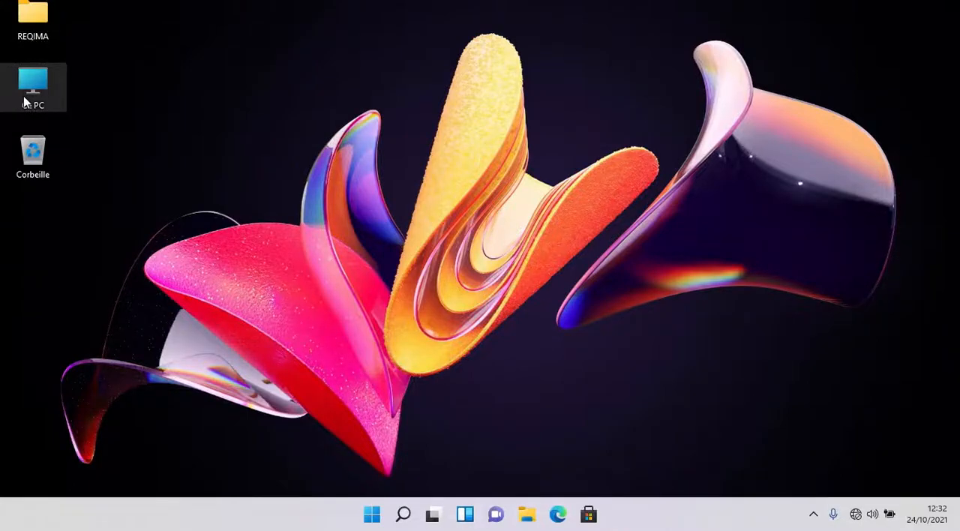
{"action": "left_click", "coordinate": [907, 107]}
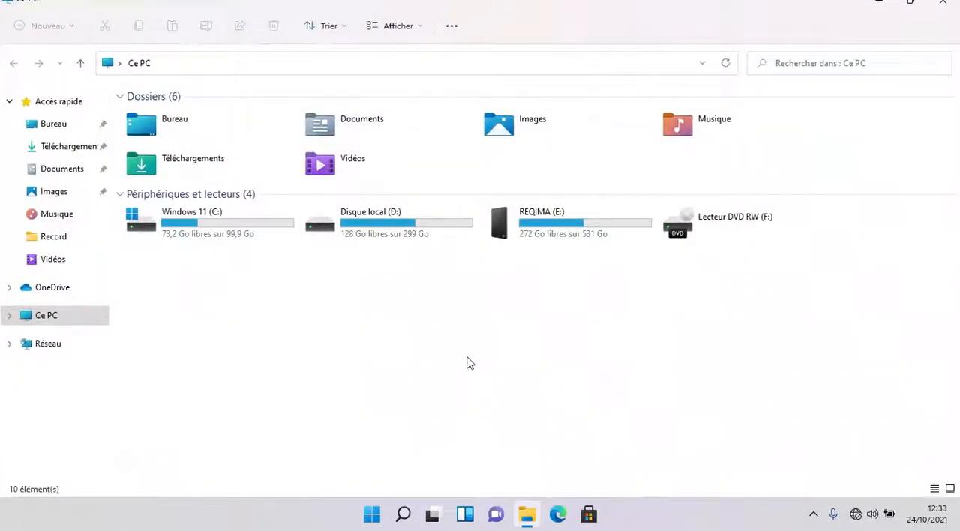
{"action": "right_click", "coordinate": [468, 359]}
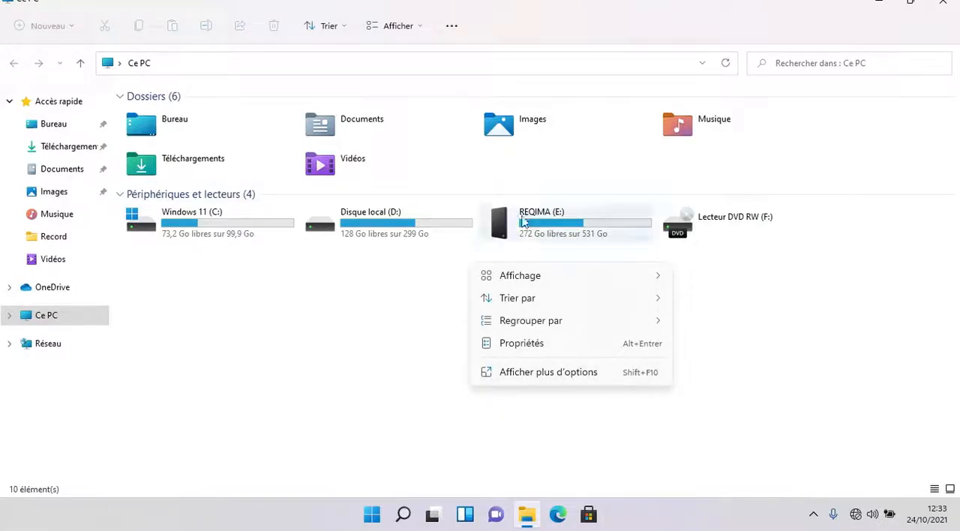
{"action": "left_click", "coordinate": [553, 373]}
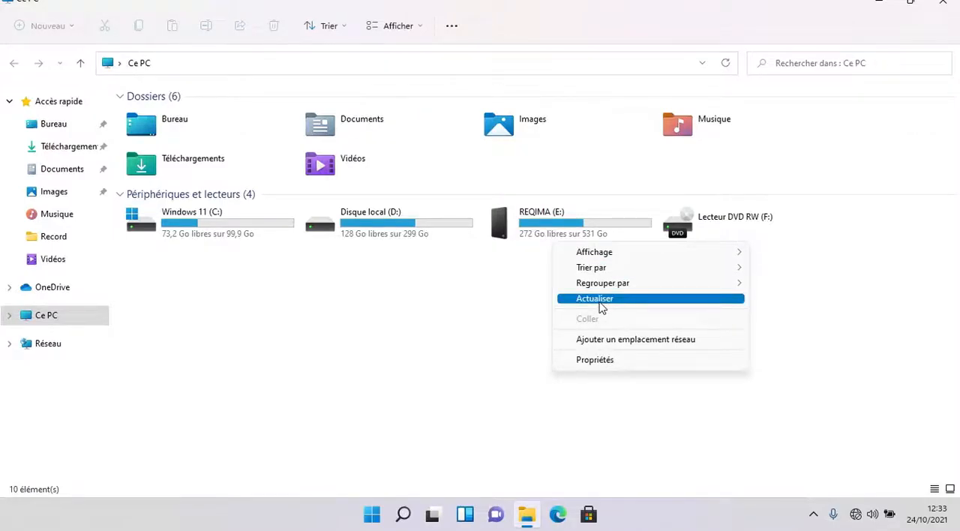
{"action": "left_click", "coordinate": [942, 3]}
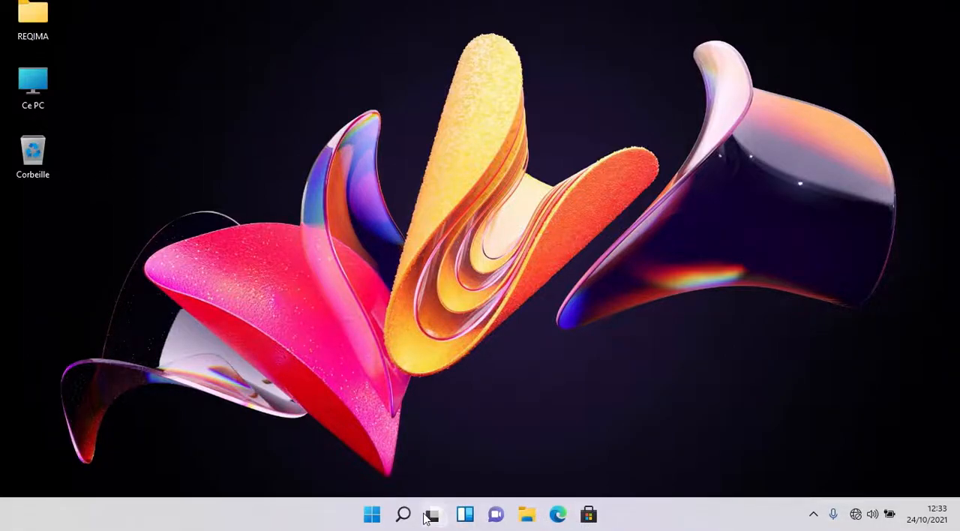
- Open the Windows settings (Paramètres) and look over the categories on the Système page
{"action": "left_click", "coordinate": [371, 516]}
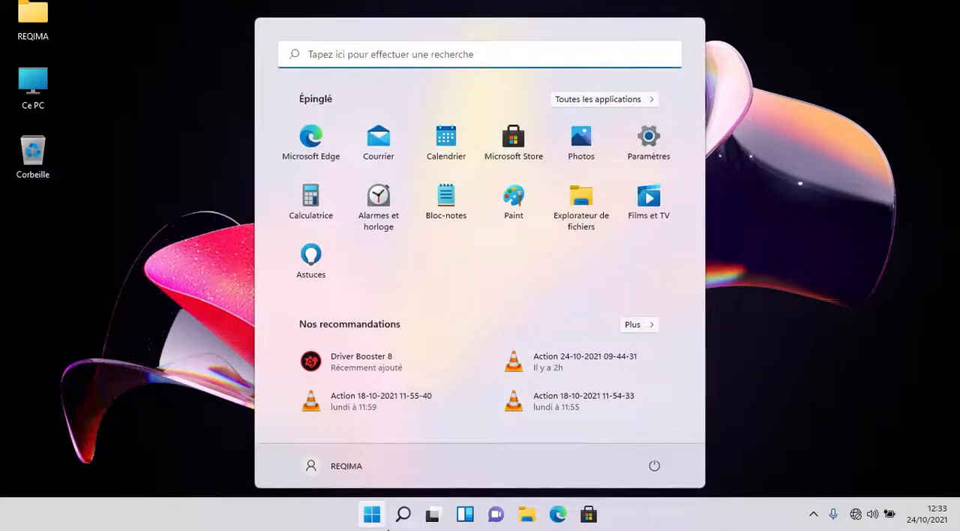
{"action": "left_click", "coordinate": [639, 142]}
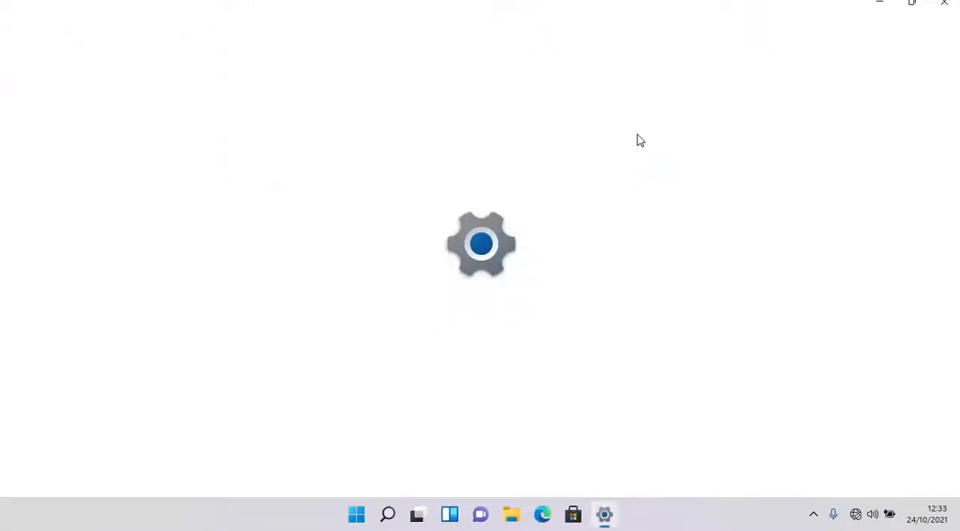
{"action": "scroll", "coordinate": [608, 195], "scroll_direction": "down", "scroll_amount": 4}
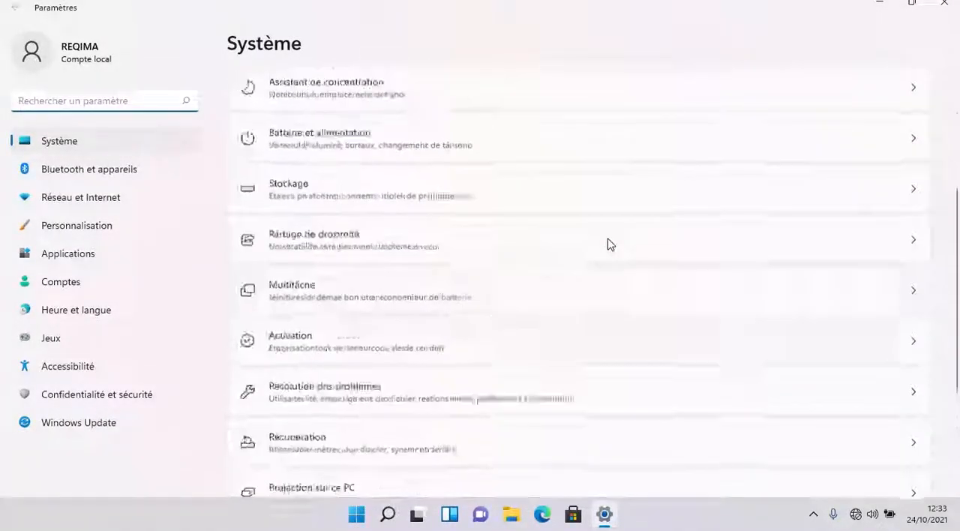
{"action": "scroll", "coordinate": [611, 242], "scroll_direction": "up", "scroll_amount": 4}
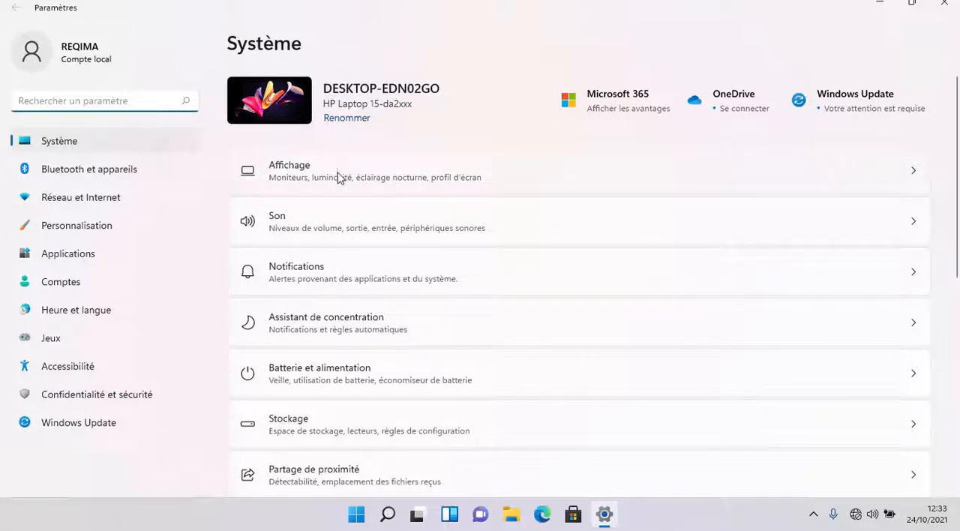
{"action": "scroll", "coordinate": [332, 278], "scroll_direction": "down", "scroll_amount": 2}
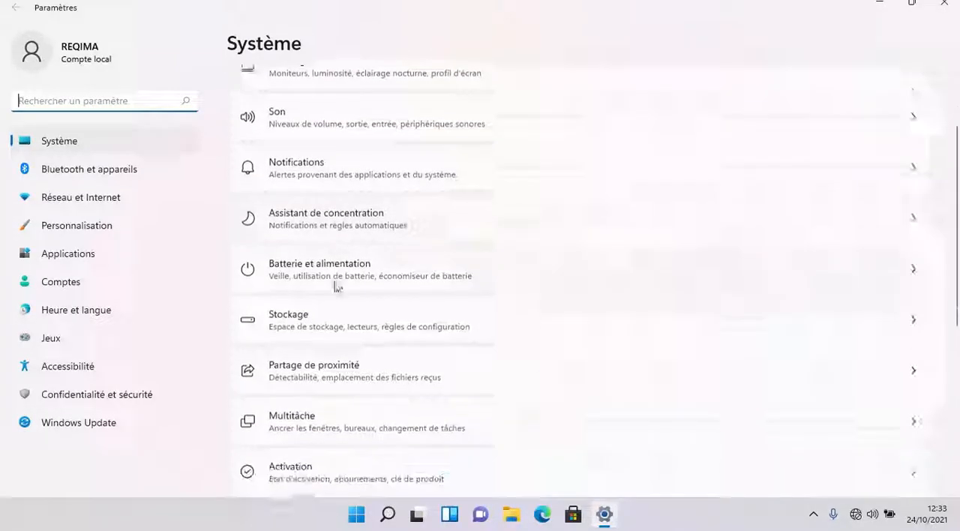
- Open the Stockage settings, view Espaces de stockage among the advanced storage settings, and return to Stockage
{"action": "left_click", "coordinate": [322, 299]}
{"action": "scroll", "coordinate": [398, 214], "scroll_direction": "down", "scroll_amount": 1}
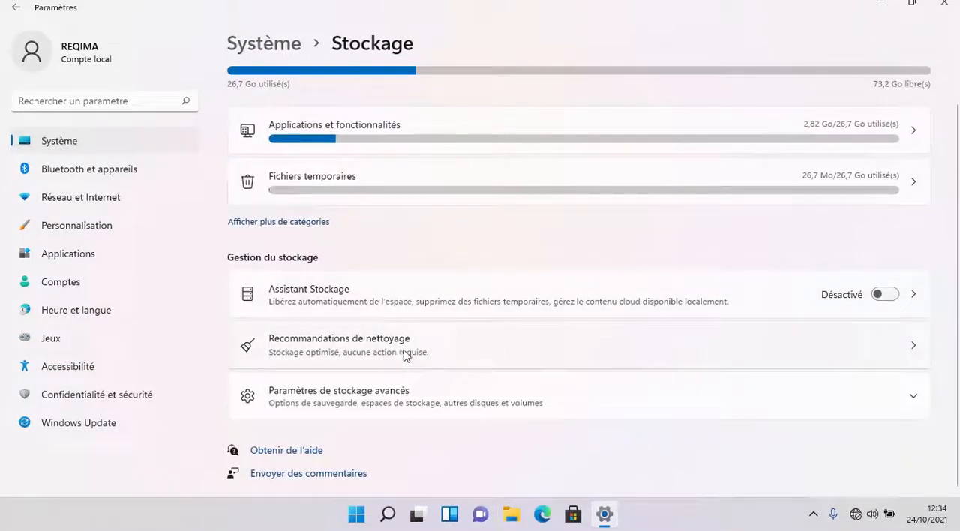
{"action": "left_click", "coordinate": [411, 392]}
{"action": "scroll", "coordinate": [497, 337], "scroll_direction": "down", "scroll_amount": 3}
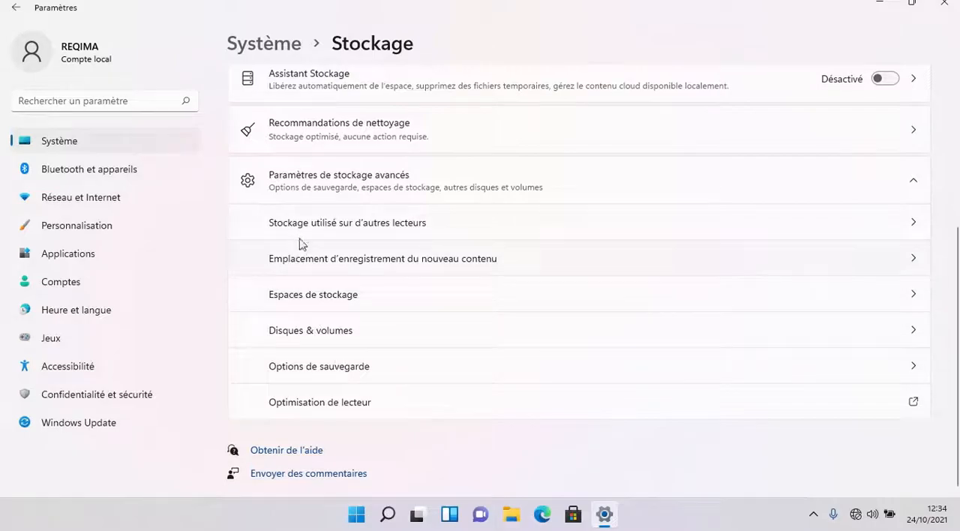
{"action": "left_click", "coordinate": [332, 294]}
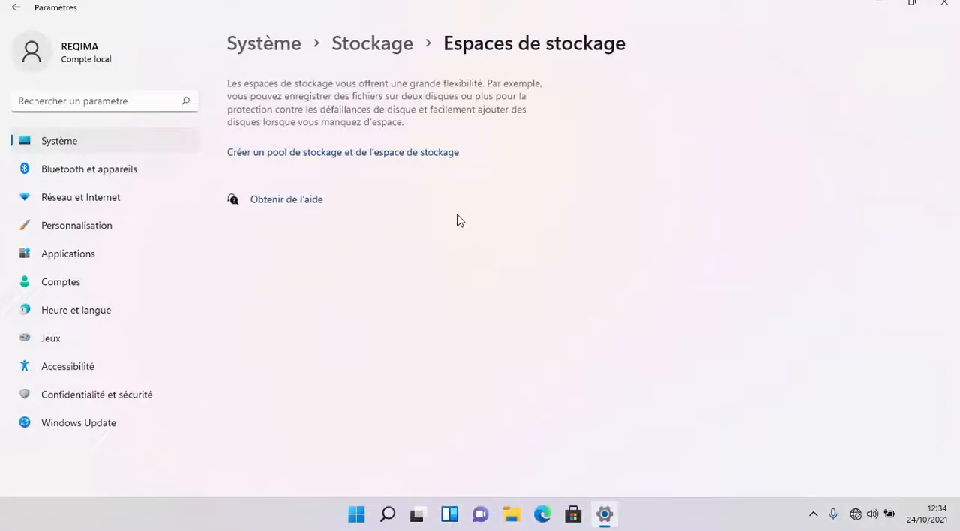
{"action": "left_click", "coordinate": [334, 47]}
- Open Disques & volumes from the advanced storage settings and look through the disk's volumes
{"action": "scroll", "coordinate": [396, 380], "scroll_direction": "down", "scroll_amount": 1}
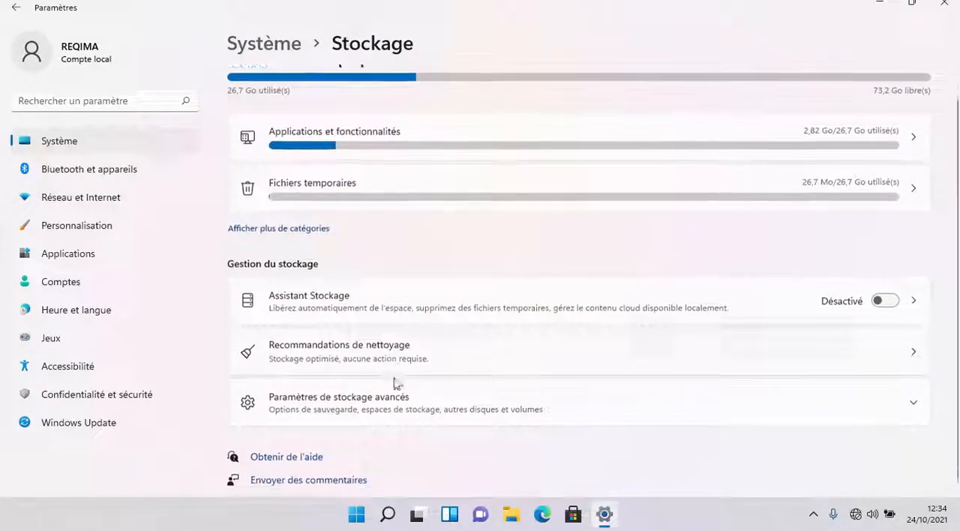
{"action": "left_click", "coordinate": [368, 405]}
{"action": "scroll", "coordinate": [499, 375], "scroll_direction": "down", "scroll_amount": 3}
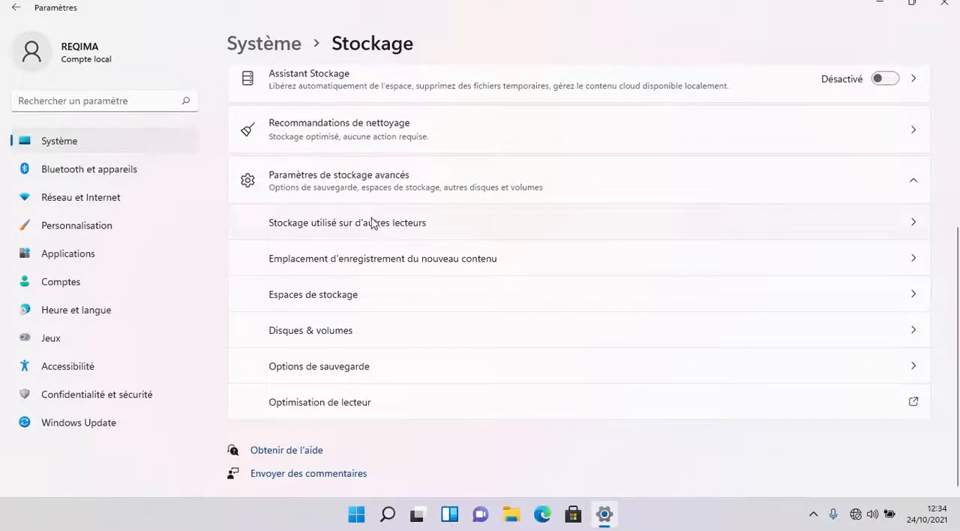
{"action": "left_click", "coordinate": [346, 336]}
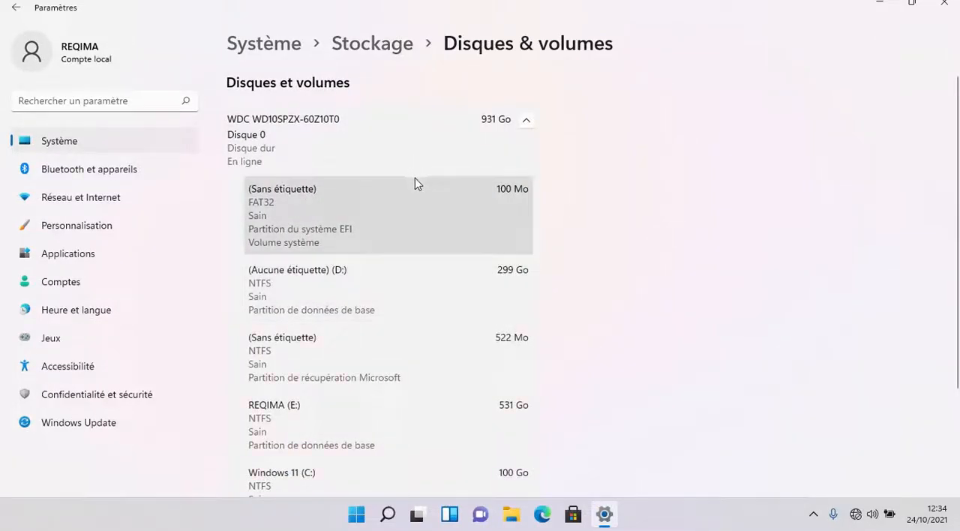
{"action": "scroll", "coordinate": [405, 199], "scroll_direction": "down", "scroll_amount": 3}
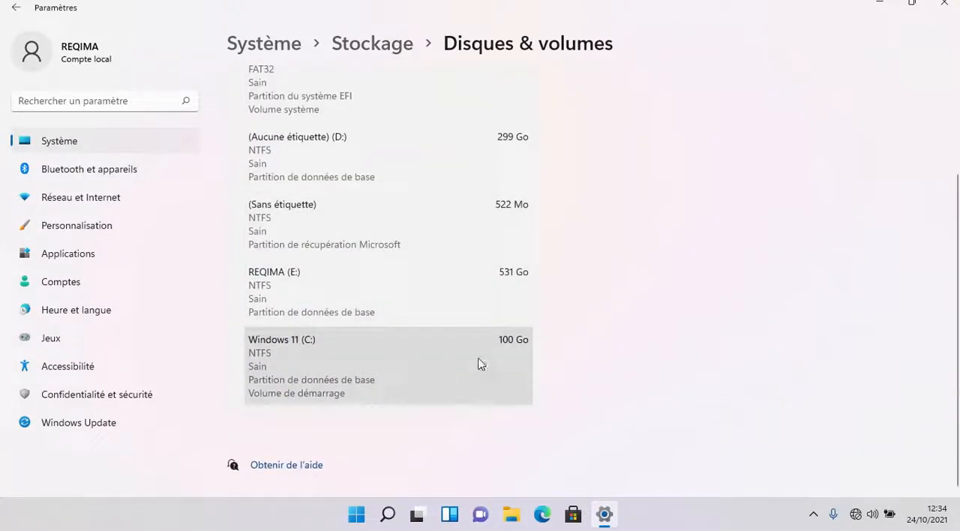
- Examine the properties of the Windows 11 (C:) volume, including size, access paths and BitLocker, and return to the volume list
{"action": "left_click", "coordinate": [520, 377]}
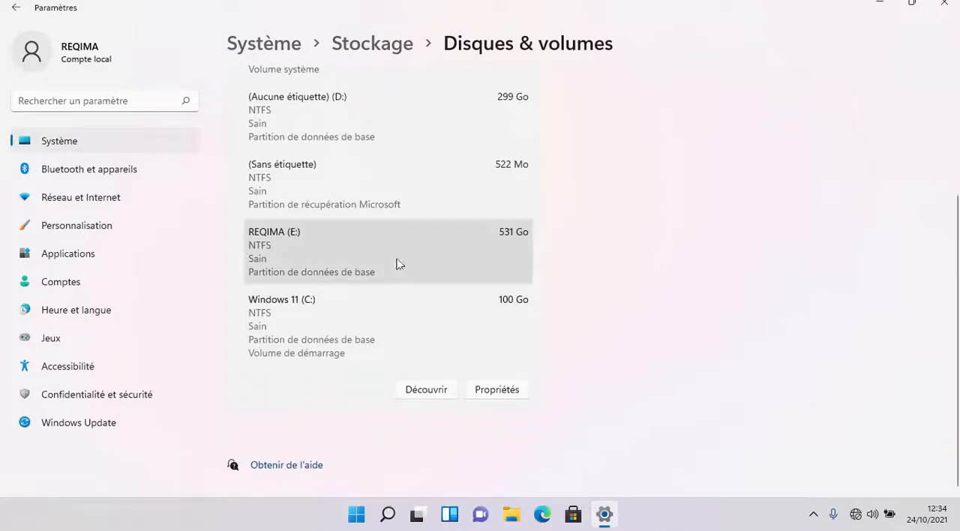
{"action": "left_click", "coordinate": [522, 390]}
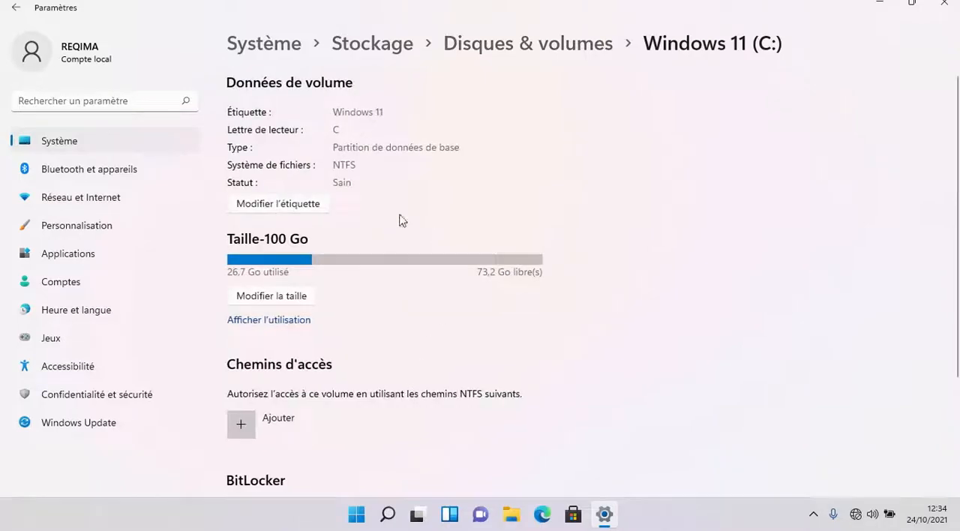
{"action": "scroll", "coordinate": [321, 279], "scroll_direction": "down", "scroll_amount": 2}
{"action": "scroll", "coordinate": [296, 242], "scroll_direction": "up", "scroll_amount": 2}
{"action": "scroll", "coordinate": [319, 142], "scroll_direction": "down", "scroll_amount": 3}
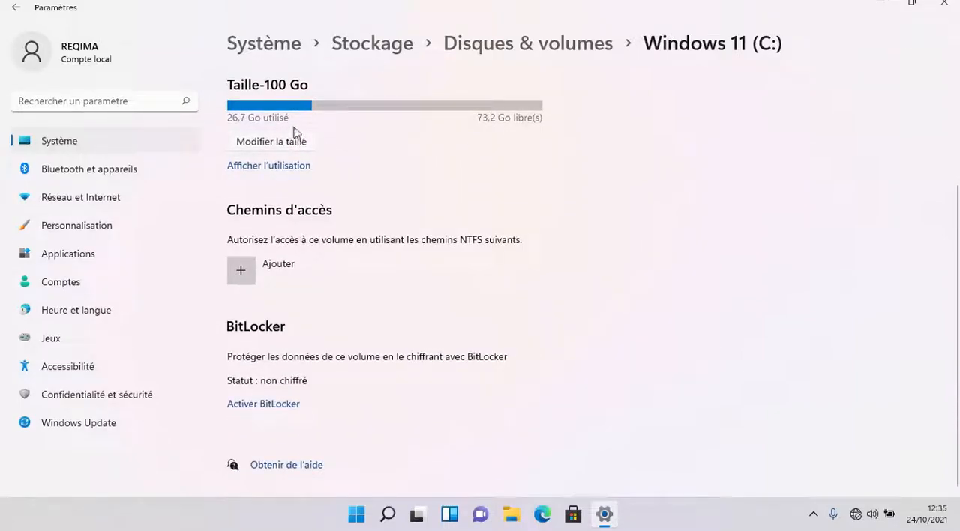
{"action": "left_click", "coordinate": [531, 42]}
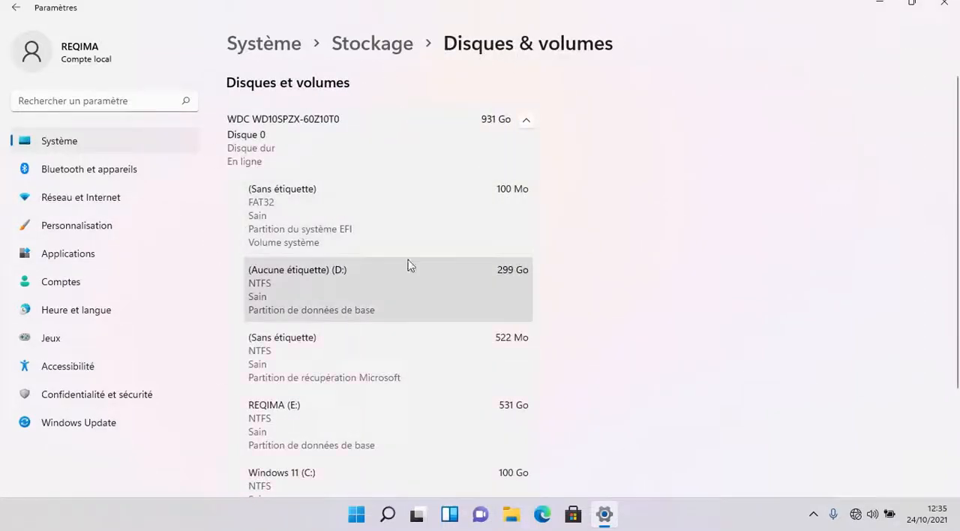
- Show the properties of the E: volume and return to Disques & volumes
{"action": "left_click", "coordinate": [357, 441]}
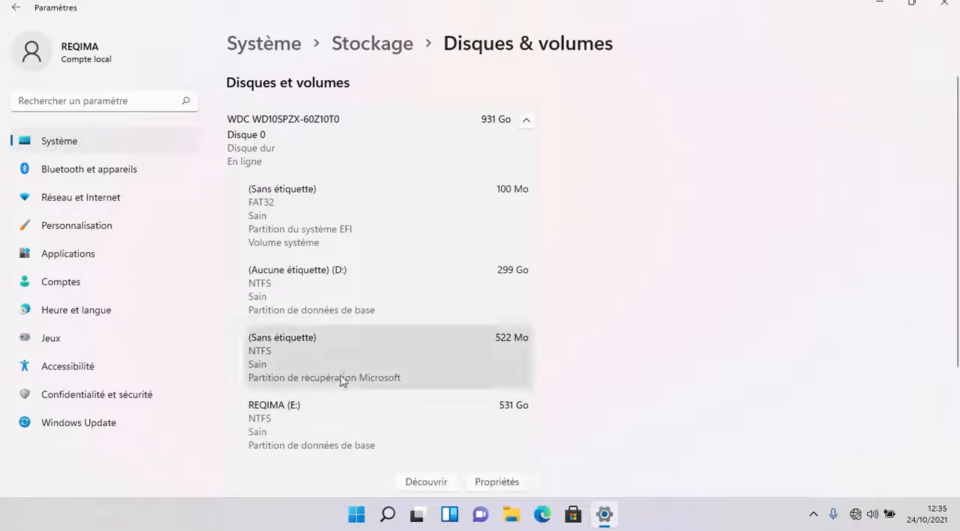
{"action": "scroll", "coordinate": [355, 334], "scroll_direction": "down", "scroll_amount": 3}
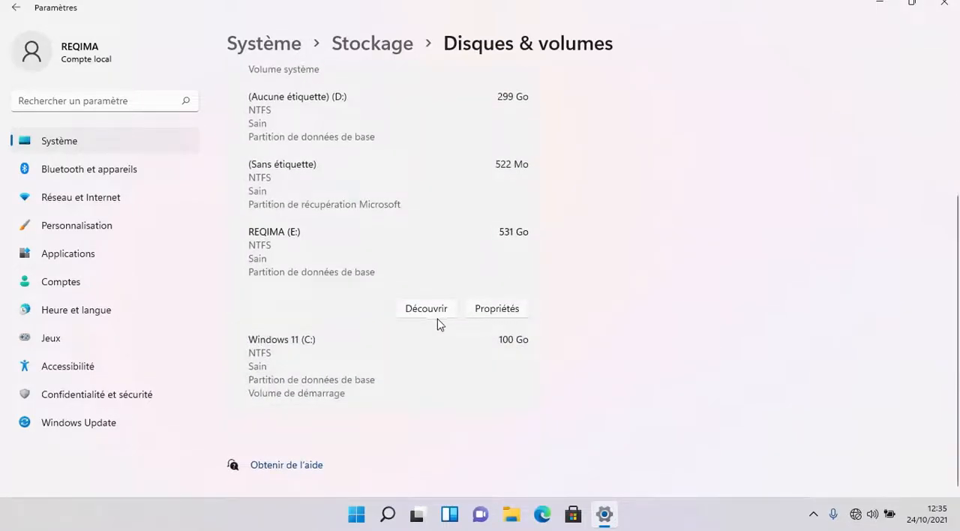
{"action": "left_click", "coordinate": [498, 311]}
{"action": "left_click", "coordinate": [528, 44]}
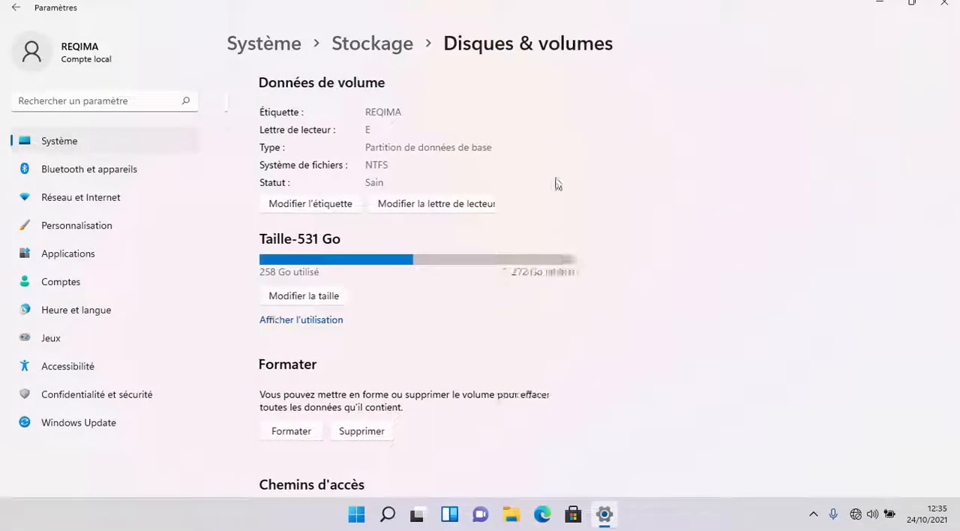
- Show the E: volume's contents in File Explorer and return to the volume list in Settings
{"action": "left_click", "coordinate": [525, 431]}
{"action": "scroll", "coordinate": [442, 450], "scroll_direction": "down", "scroll_amount": 3}
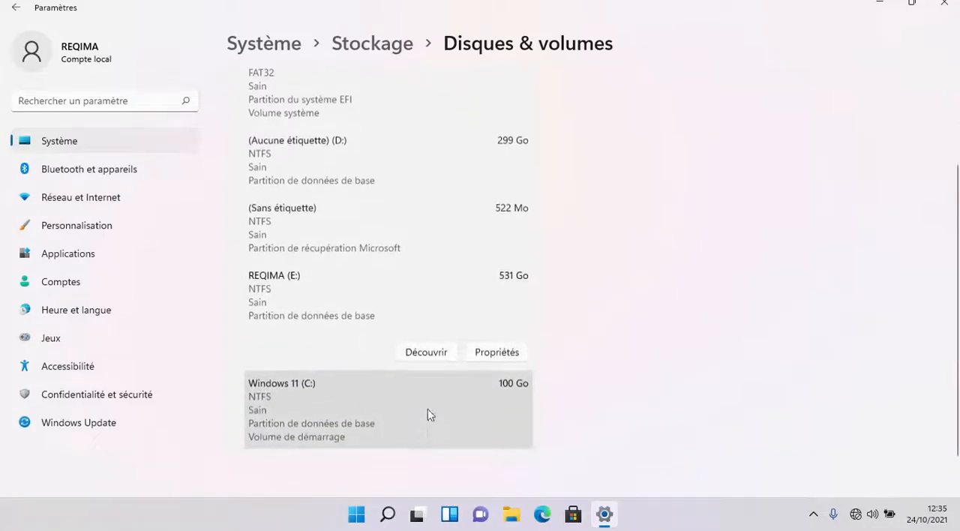
{"action": "left_click", "coordinate": [427, 352]}
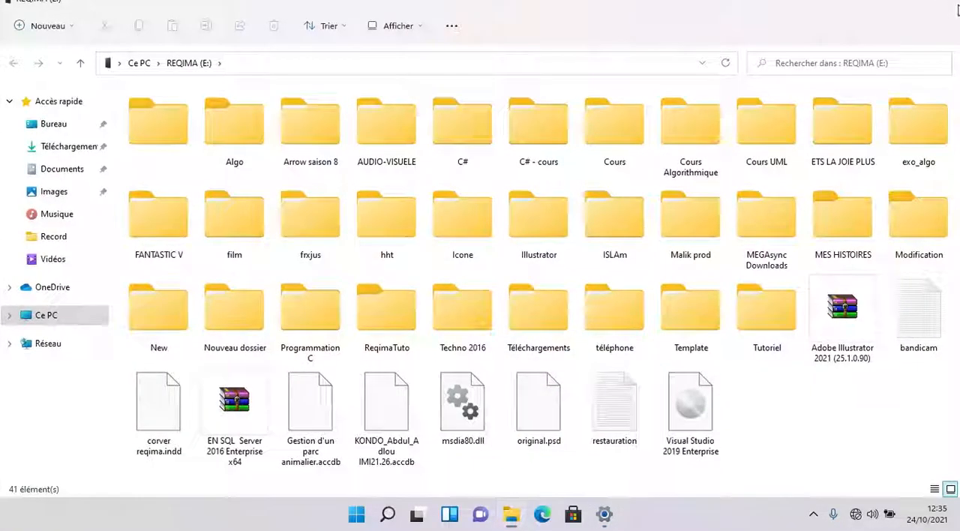
{"action": "key", "text": "alt+Tab"}
{"action": "scroll", "coordinate": [347, 362], "scroll_direction": "up", "scroll_amount": 5}
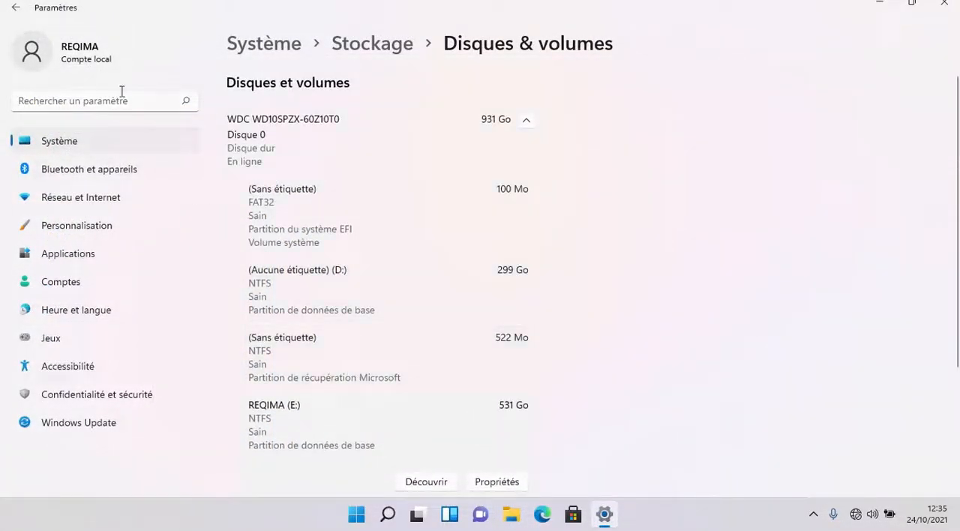
- Show all storage usage categories for the Windows 11 (C:) drive from the Stockage page and look through them
{"action": "left_click", "coordinate": [365, 50]}
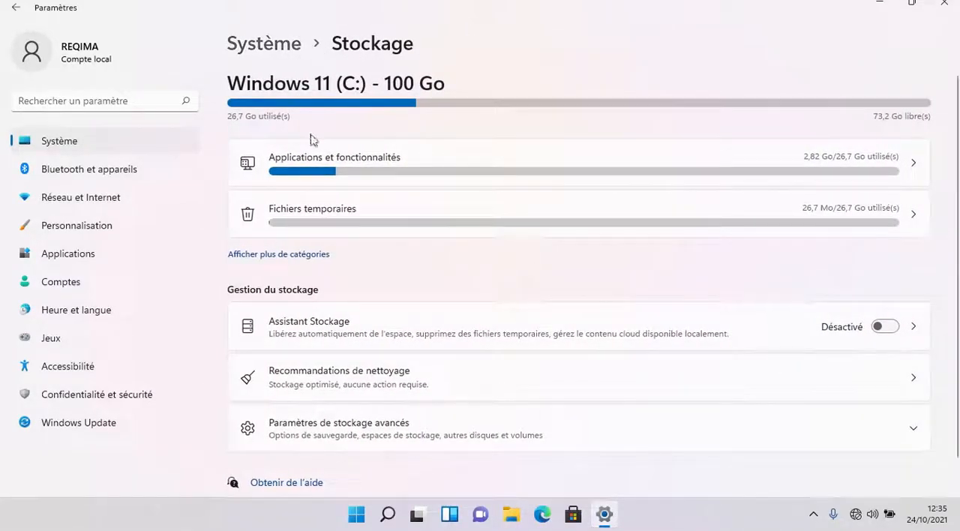
{"action": "left_click", "coordinate": [278, 255]}
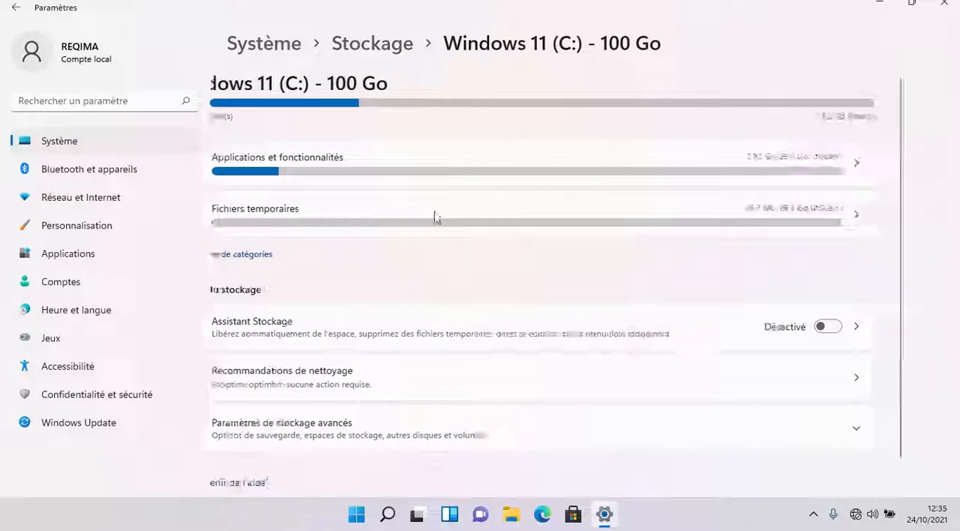
{"action": "scroll", "coordinate": [440, 223], "scroll_direction": "down", "scroll_amount": 5}
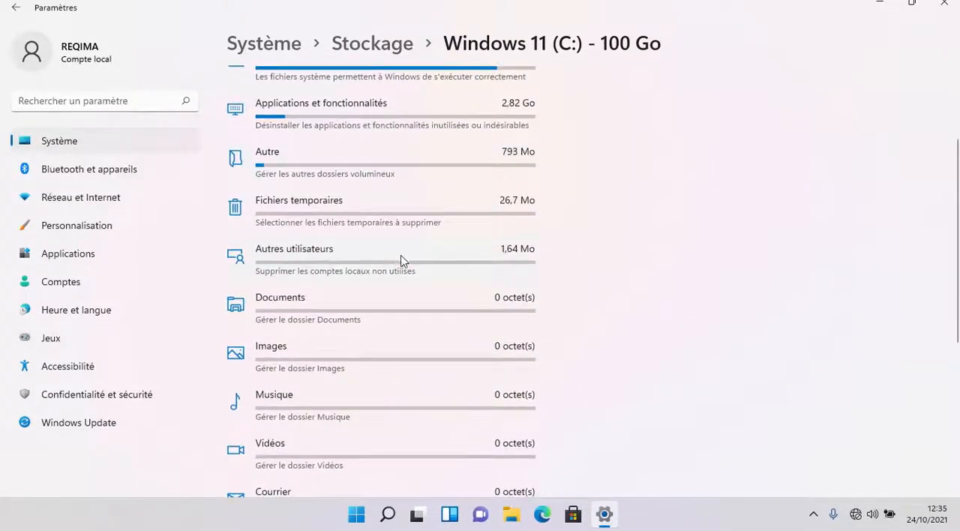
{"action": "scroll", "coordinate": [399, 266], "scroll_direction": "up", "scroll_amount": 5}
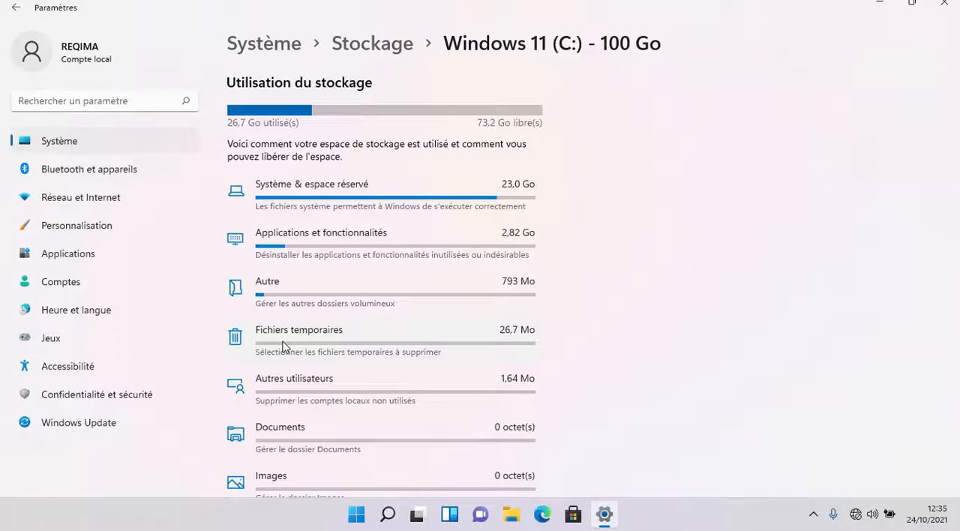
- Launch the Control Panel from the Run dialog with the command control
{"action": "key", "text": "super+r"}
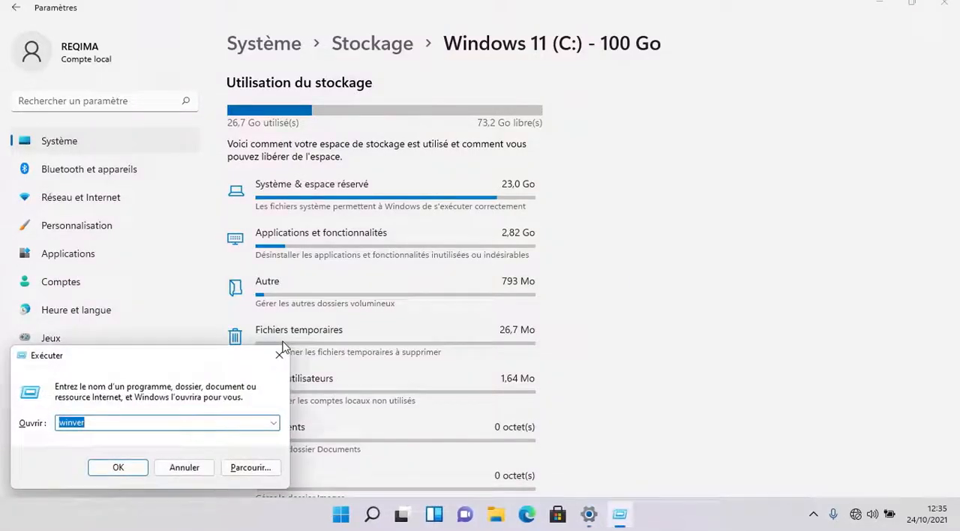
{"action": "type", "text": "control"}
{"action": "key", "text": "Return"}
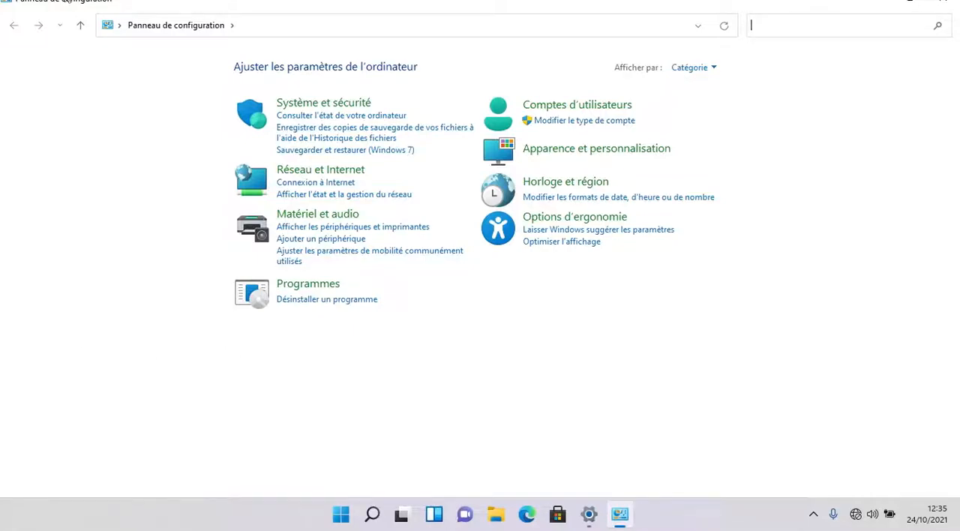
- Restore the Control Panel to a smaller window and position it over the Settings window
{"action": "double_click", "coordinate": [140, 1]}
{"action": "left_click_drag", "start_coordinate": [258, 60], "coordinate": [344, 130]}
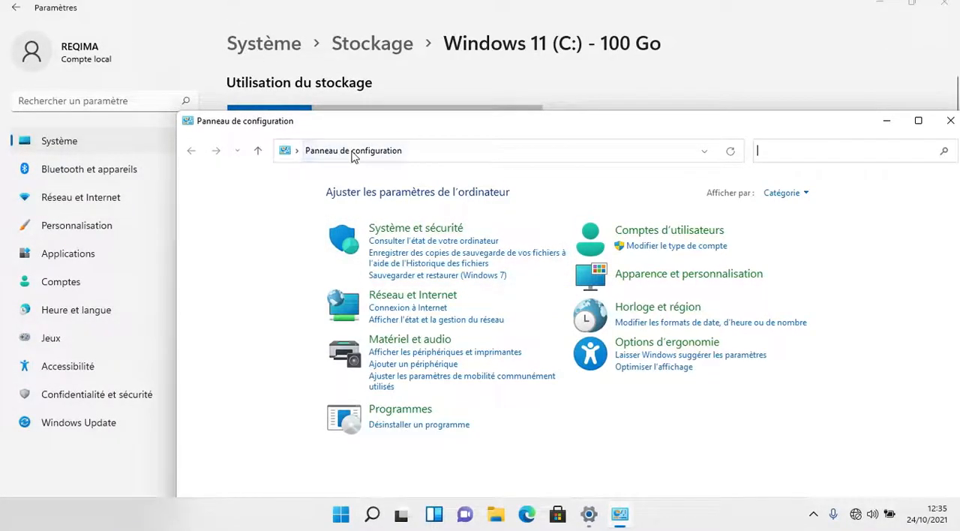
{"action": "left_click_drag", "start_coordinate": [325, 122], "coordinate": [293, 122]}
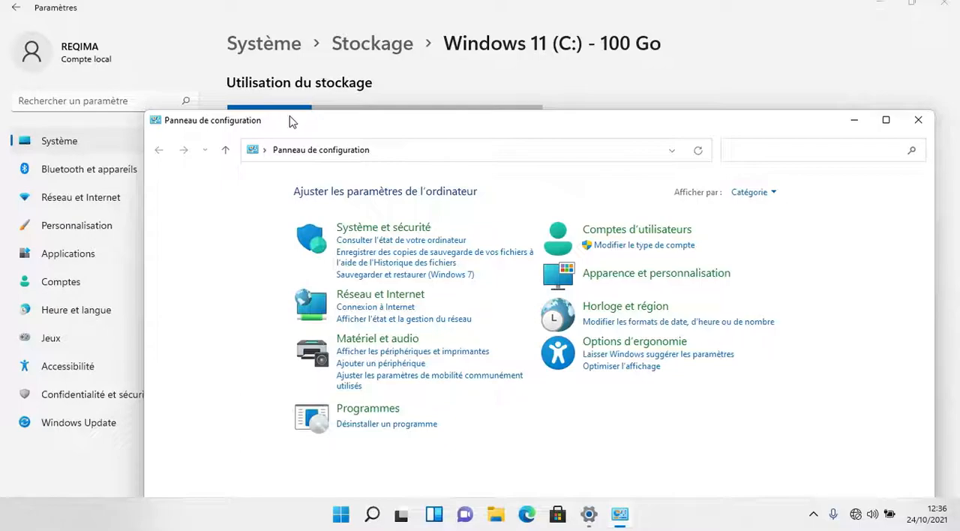
- Close the Control Panel and Settings windows, and open the properties of Ce PC from the desktop
{"action": "left_click", "coordinate": [917, 120]}
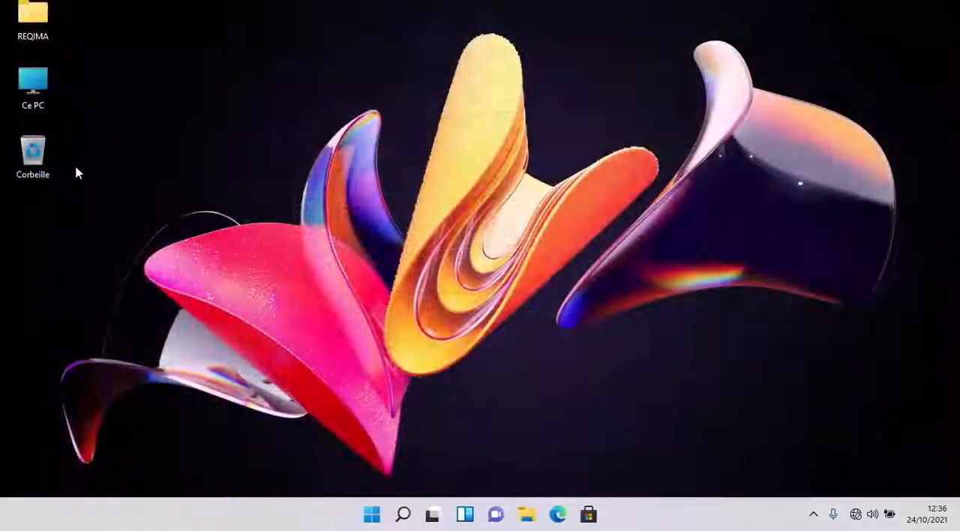
{"action": "right_click", "coordinate": [39, 94]}
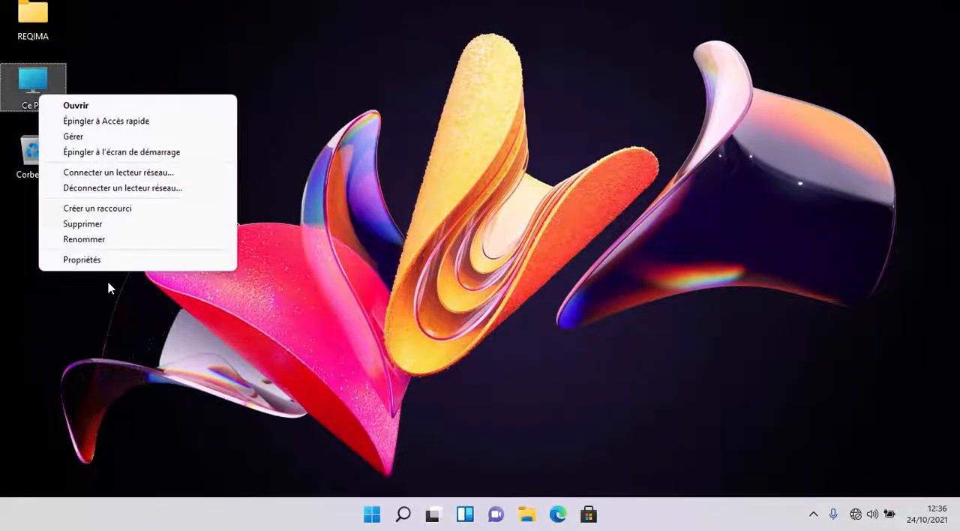
{"action": "left_click", "coordinate": [100, 261]}
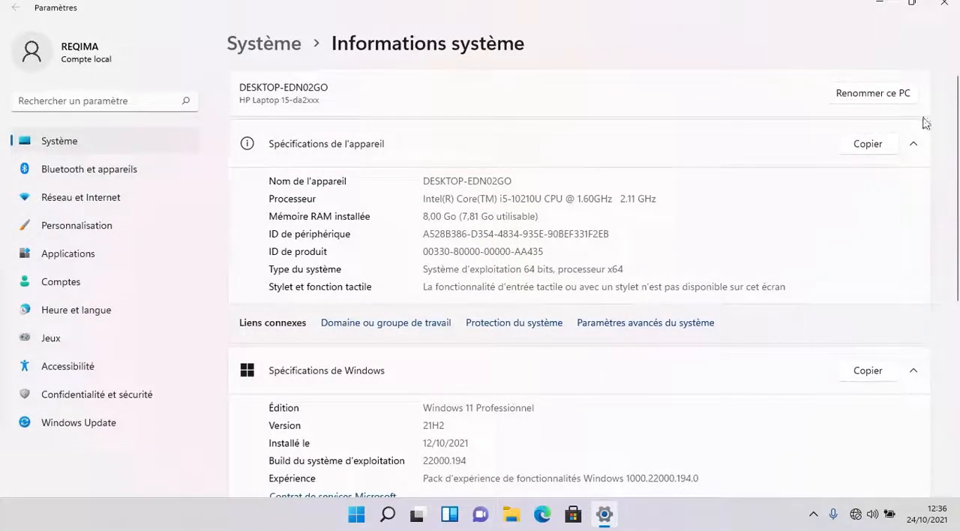
- Examine the device specifications, Windows specifications and related settings on the Informations système page, and close Settings
{"action": "scroll", "coordinate": [351, 126], "scroll_direction": "down", "scroll_amount": 5}
{"action": "scroll", "coordinate": [351, 126], "scroll_direction": "up", "scroll_amount": 5}
{"action": "scroll", "coordinate": [333, 240], "scroll_direction": "down", "scroll_amount": 5}
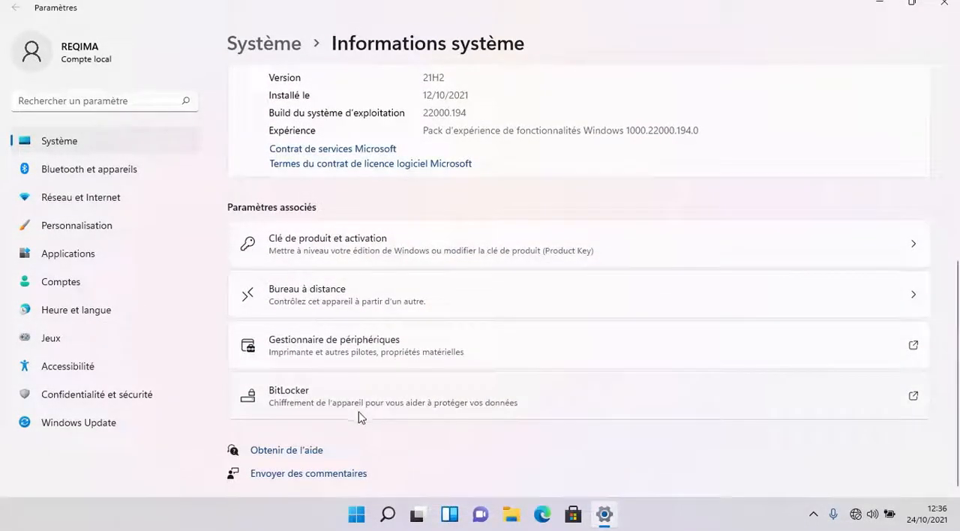
{"action": "scroll", "coordinate": [375, 390], "scroll_direction": "up", "scroll_amount": 5}
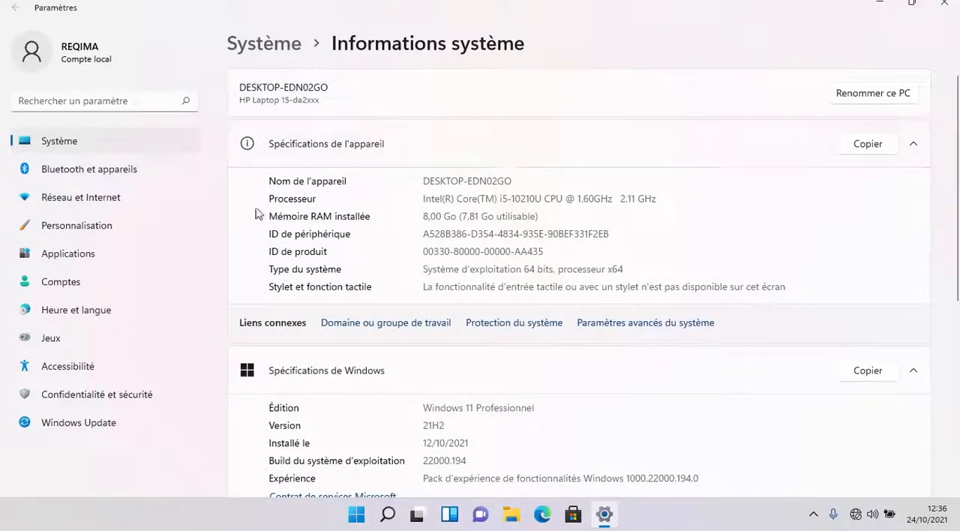
{"action": "scroll", "coordinate": [536, 233], "scroll_direction": "down", "scroll_amount": 1}
{"action": "scroll", "coordinate": [514, 268], "scroll_direction": "up", "scroll_amount": 1}
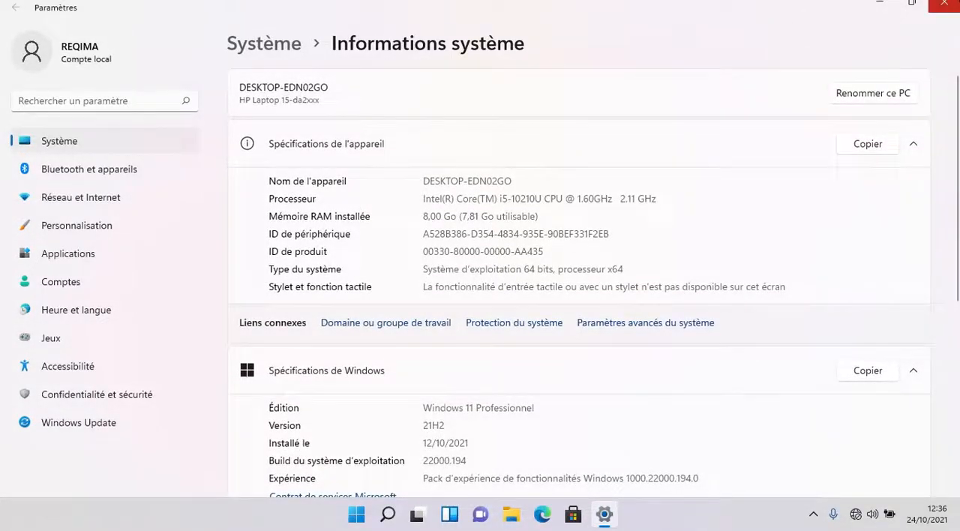
{"action": "left_click", "coordinate": [944, 6]}
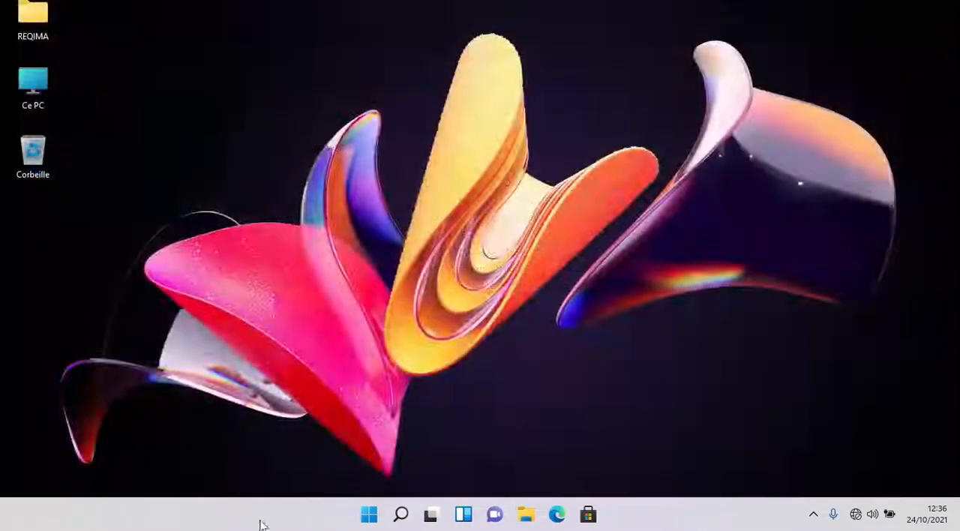
- Show the Informations système page again through File Explorer, and close both the Settings and File Explorer windows
{"action": "left_click", "coordinate": [372, 516]}
{"action": "left_click", "coordinate": [526, 514]}
{"action": "right_click", "coordinate": [495, 398]}
{"action": "left_click", "coordinate": [537, 383]}
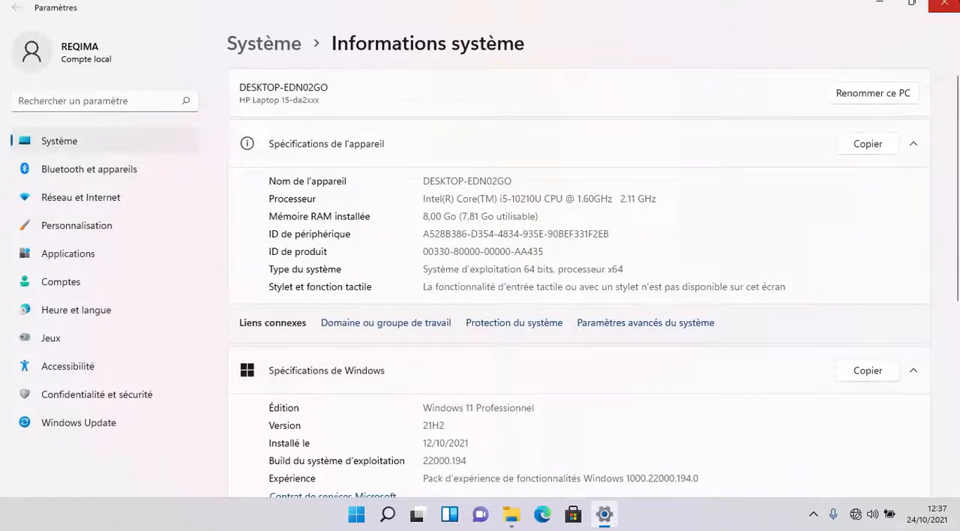
{"action": "left_click", "coordinate": [944, 4]}
{"action": "left_click", "coordinate": [944, 3]}
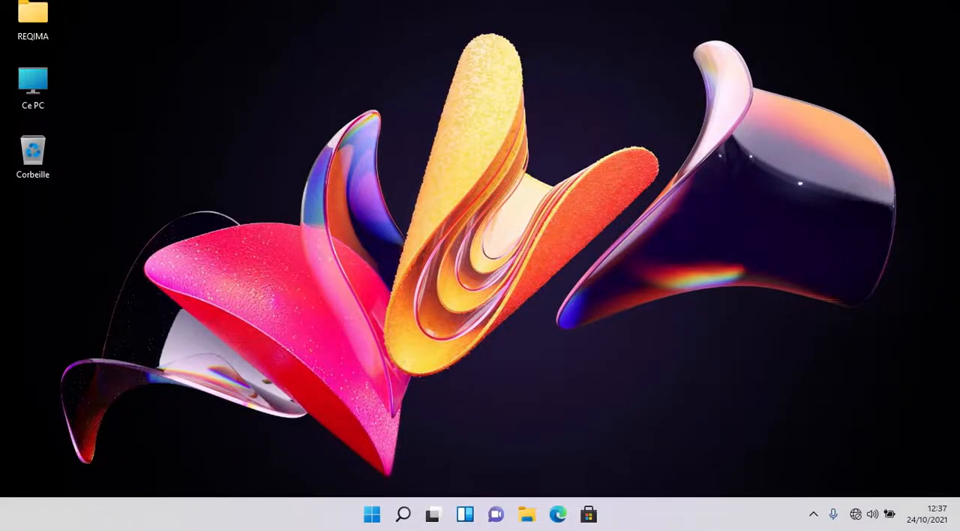
- Find Bloc-notes with the Start search and launch it to try out its window
{"action": "key", "text": "super"}
{"action": "type", "text": "bloc-notes"}
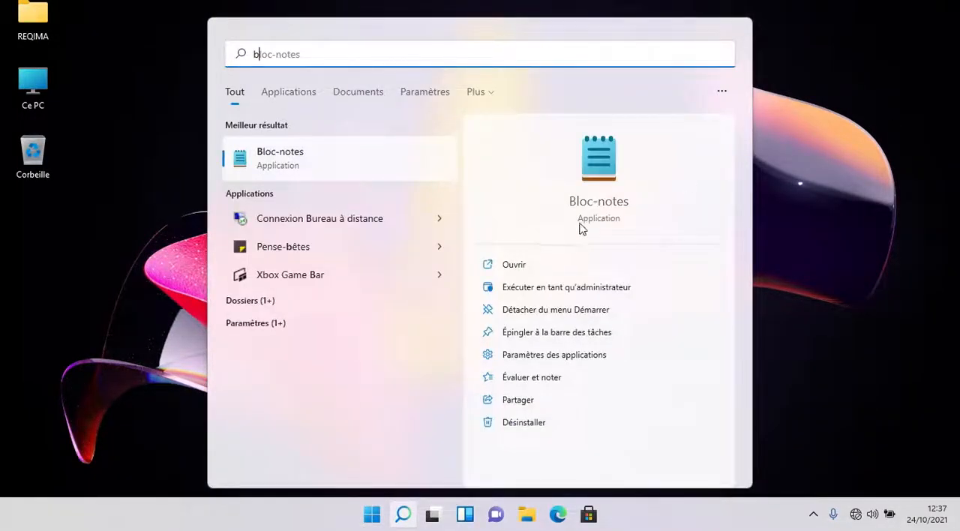
{"action": "left_click", "coordinate": [593, 176]}
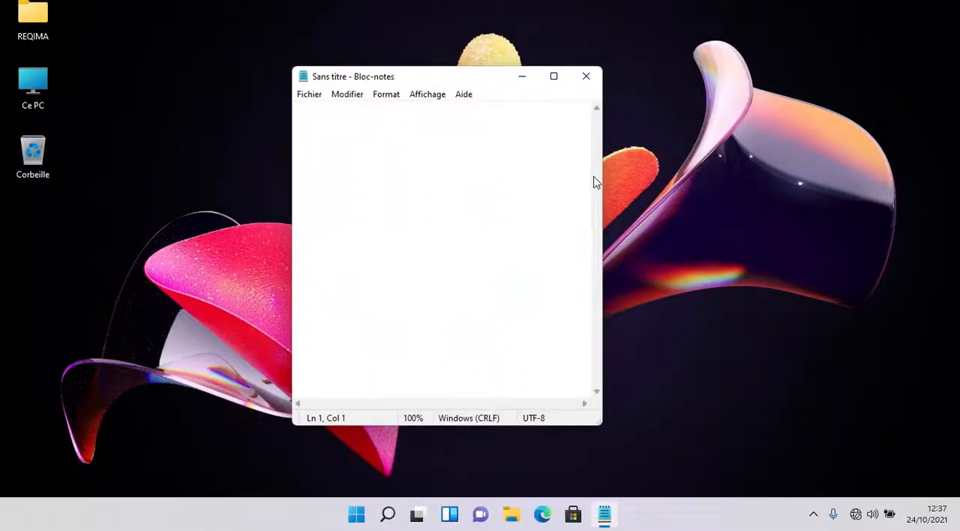
{"action": "type", "text": ";gnfdkmlg,dfger"}
{"action": "key", "text": "BackSpace"}
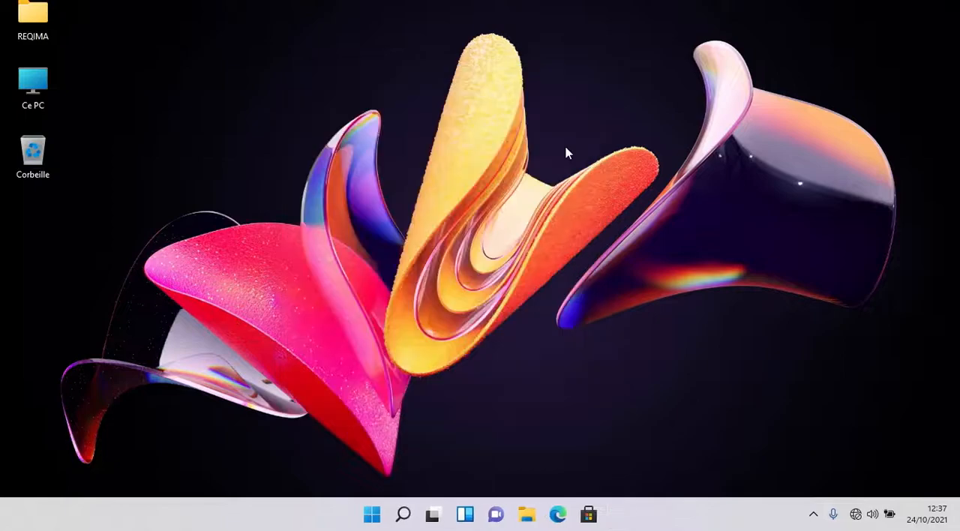
- Find Paint with the Start search, launch it to show its interface, and close it
{"action": "key", "text": "super"}
{"action": "type", "text": "paint"}
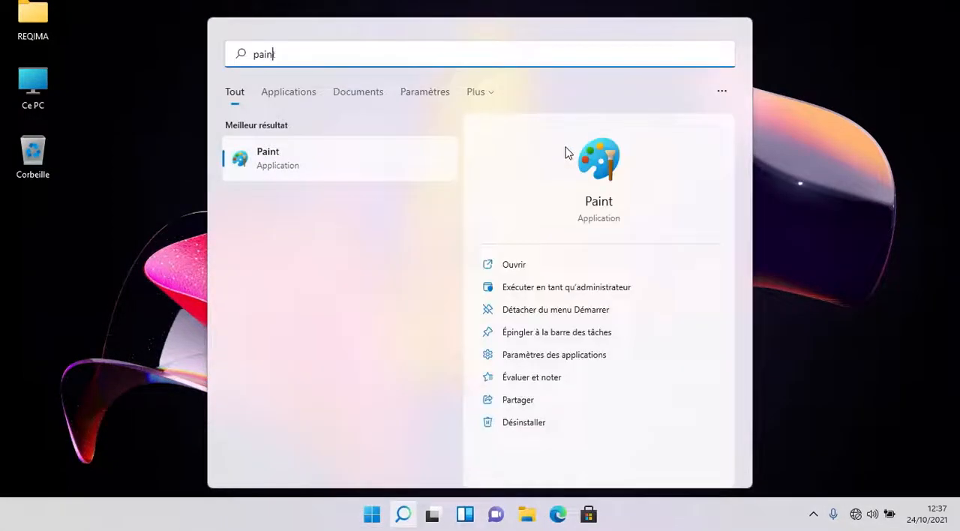
{"action": "left_click", "coordinate": [609, 179]}
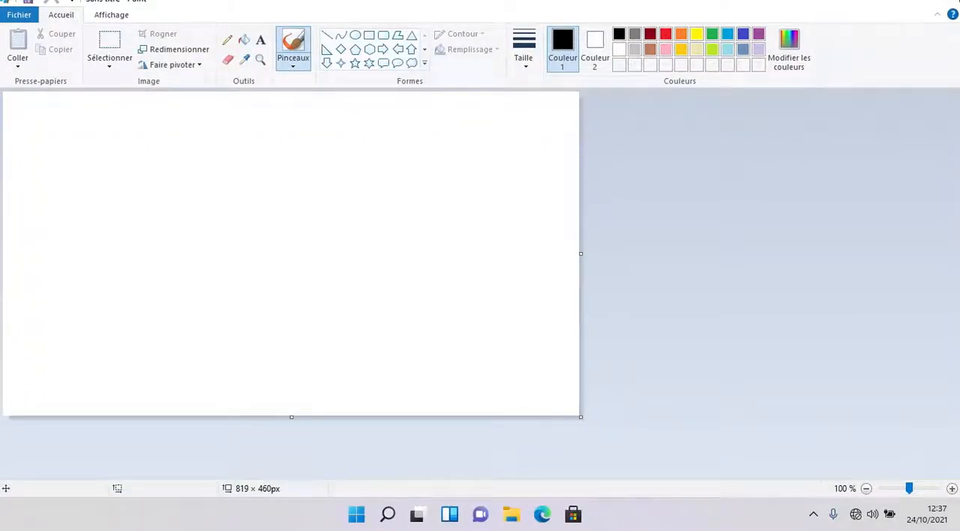
{"action": "left_click", "coordinate": [944, 2]}
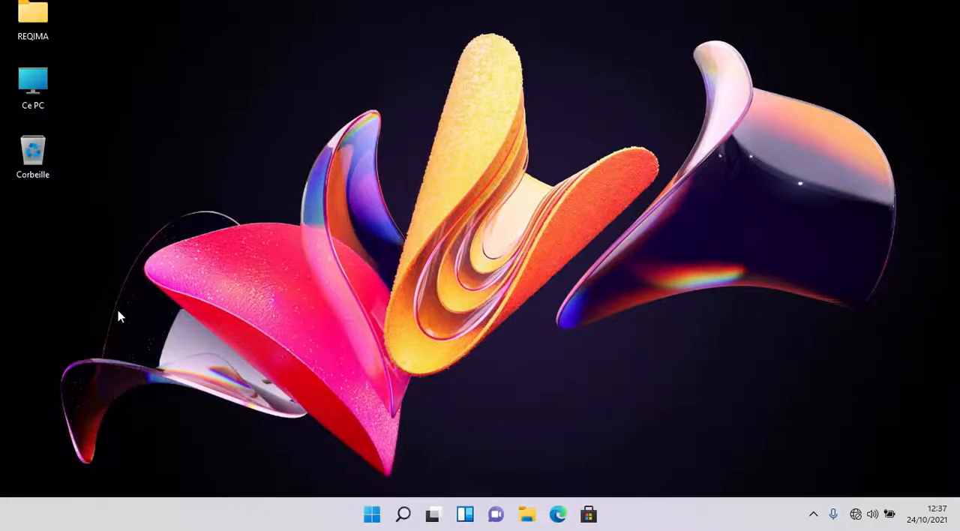
- Launch Bloc-notes from the Start search, maximize its window and write "bonjour"
{"action": "key", "text": "super"}
{"action": "type", "text": "bloc"}
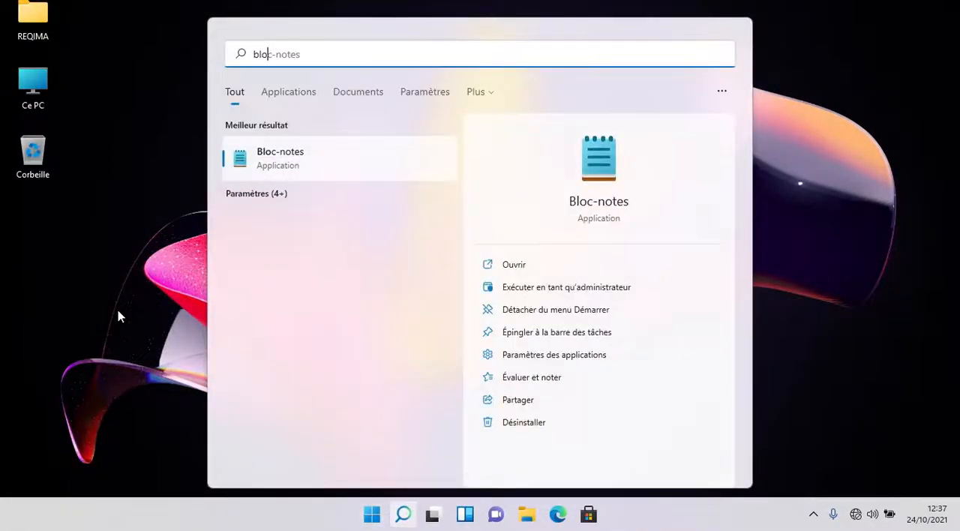
{"action": "key", "text": "Return"}
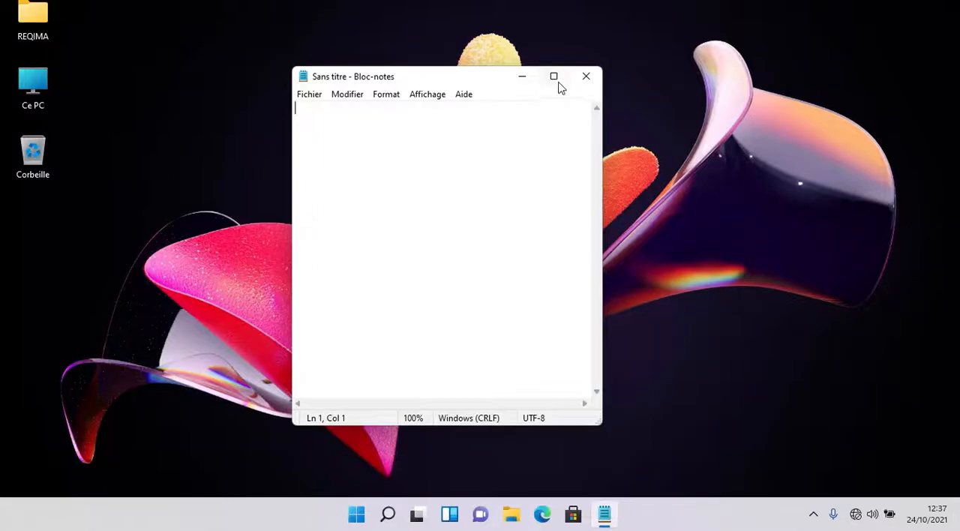
{"action": "left_click", "coordinate": [556, 78]}
{"action": "type", "text": "bonj"}
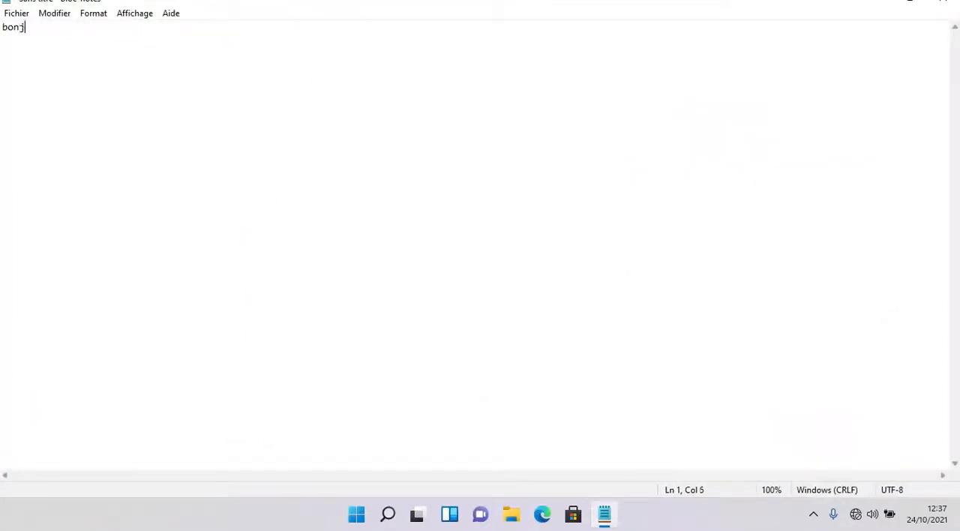
{"action": "type", "text": "our"}
- Browse the emoji panel and its GIF section, and close Bloc-notes without saving the text
{"action": "key", "text": "super+period"}
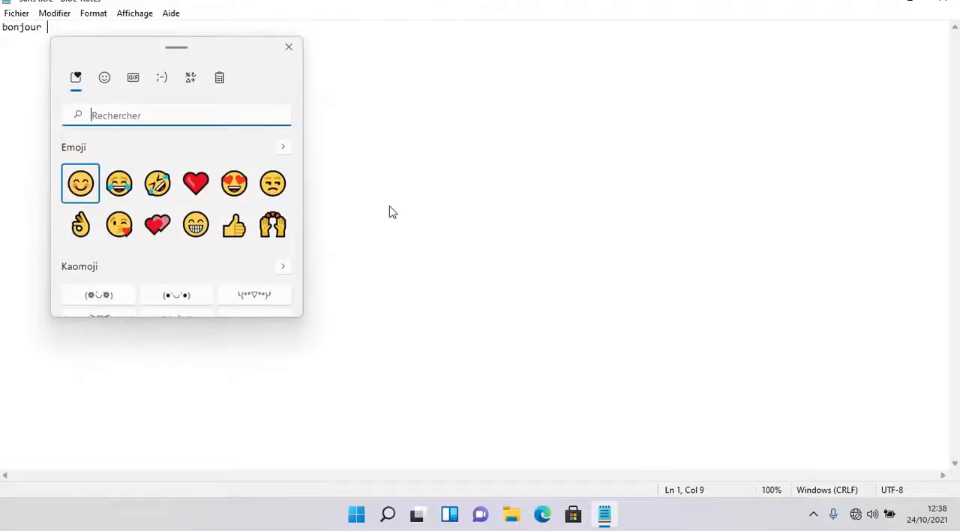
{"action": "scroll", "coordinate": [177, 210], "scroll_direction": "down", "scroll_amount": 2}
{"action": "scroll", "coordinate": [177, 210], "scroll_direction": "up", "scroll_amount": 2}
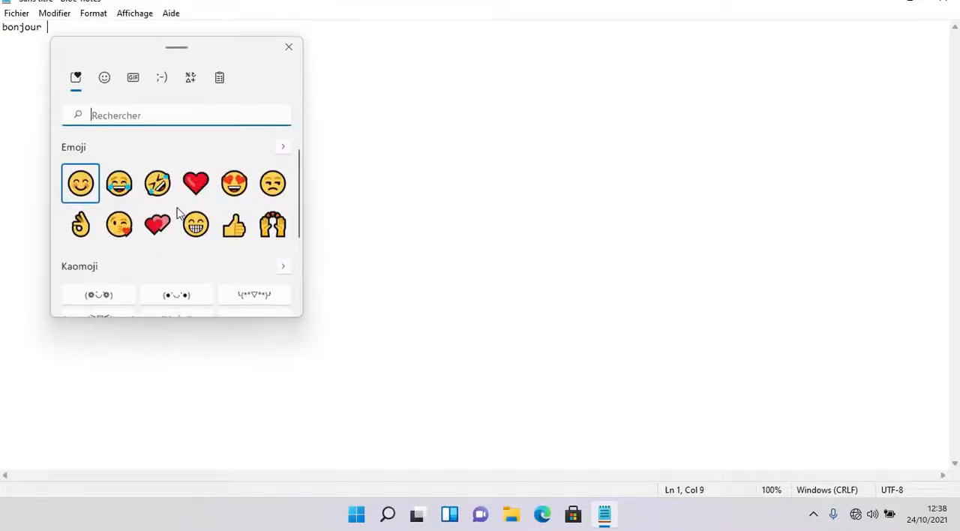
{"action": "left_click", "coordinate": [133, 79]}
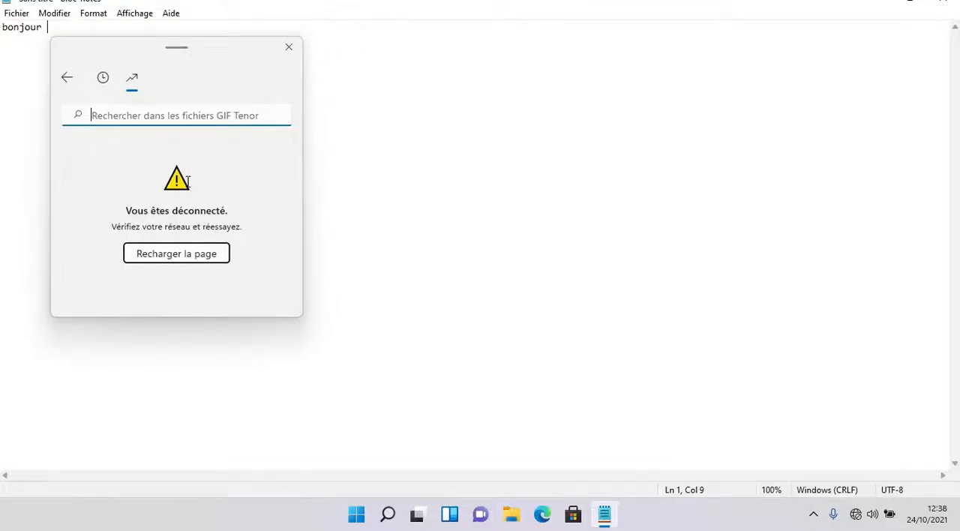
{"action": "left_click", "coordinate": [289, 46]}
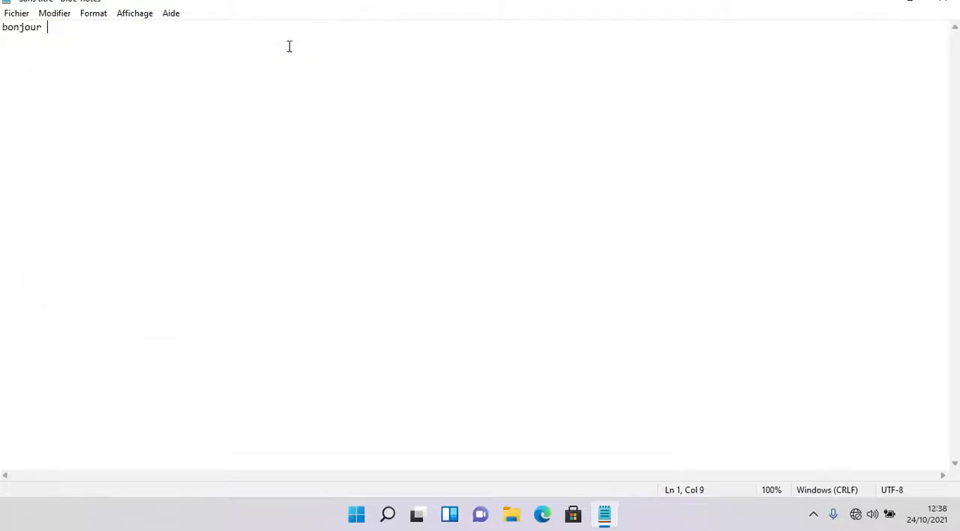
{"action": "left_click", "coordinate": [945, 3]}
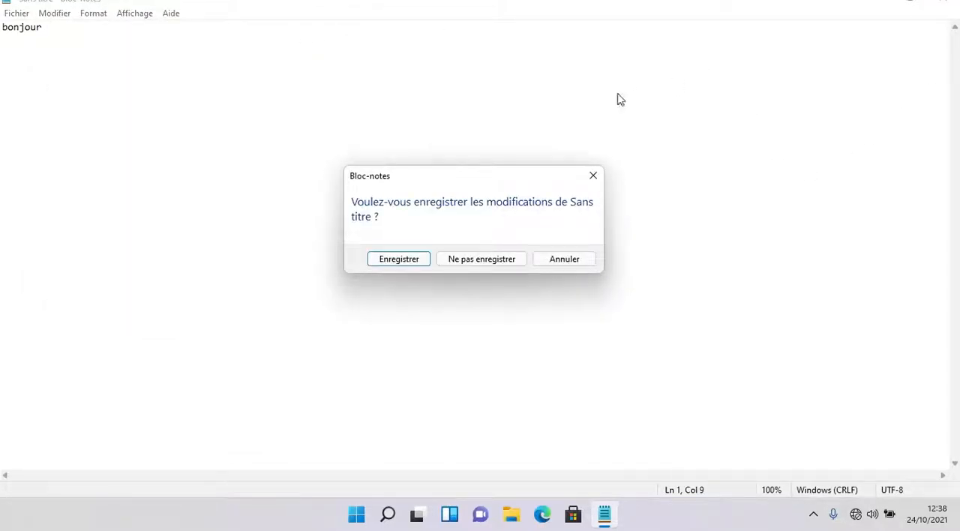
{"action": "left_click", "coordinate": [499, 259]}
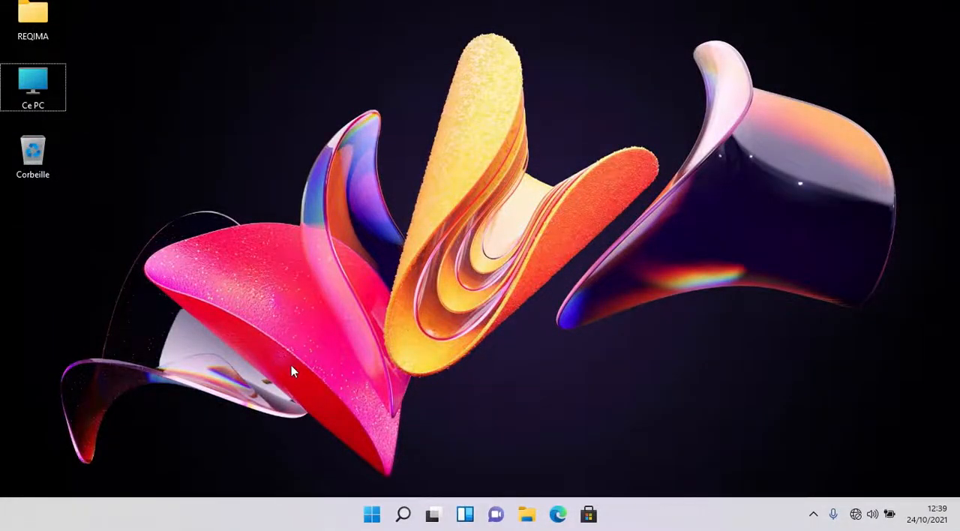
- Open Gestion de l'ordinateur for Ce PC from File Explorer and show Gestion des disques in a maximized window
{"action": "key", "text": "super+e"}
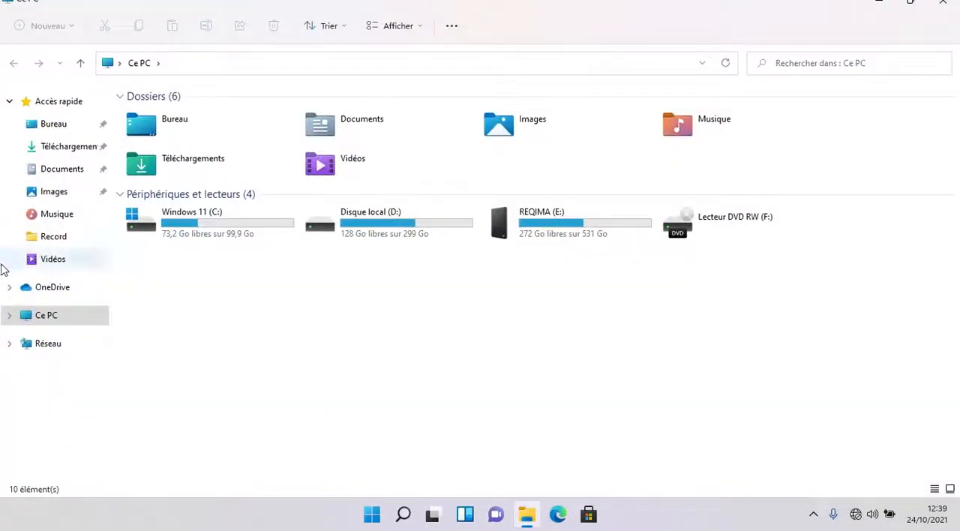
{"action": "right_click", "coordinate": [42, 321]}
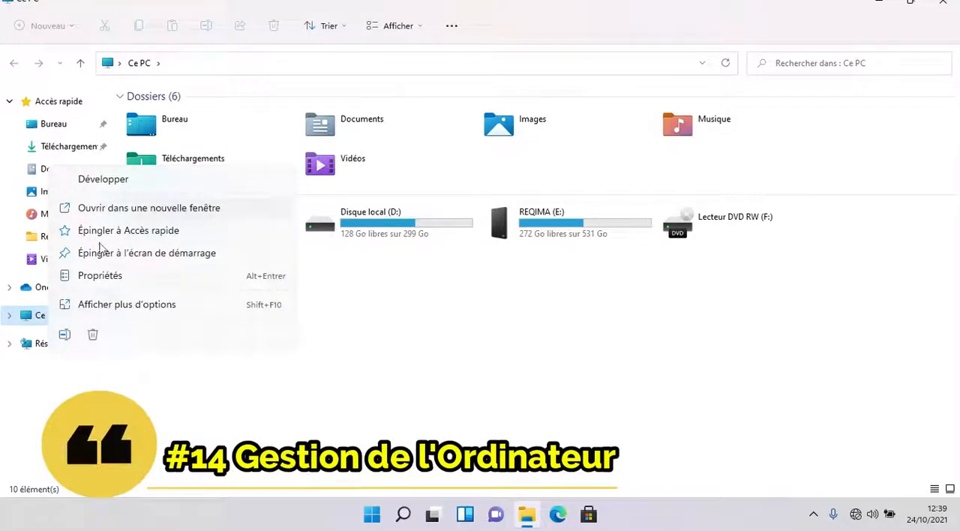
{"action": "left_click", "coordinate": [103, 305]}
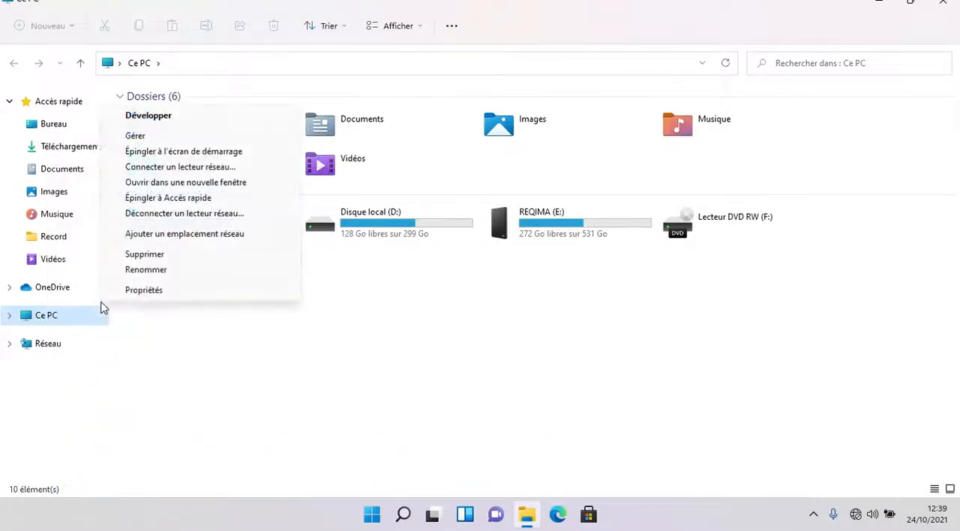
{"action": "left_click", "coordinate": [152, 139]}
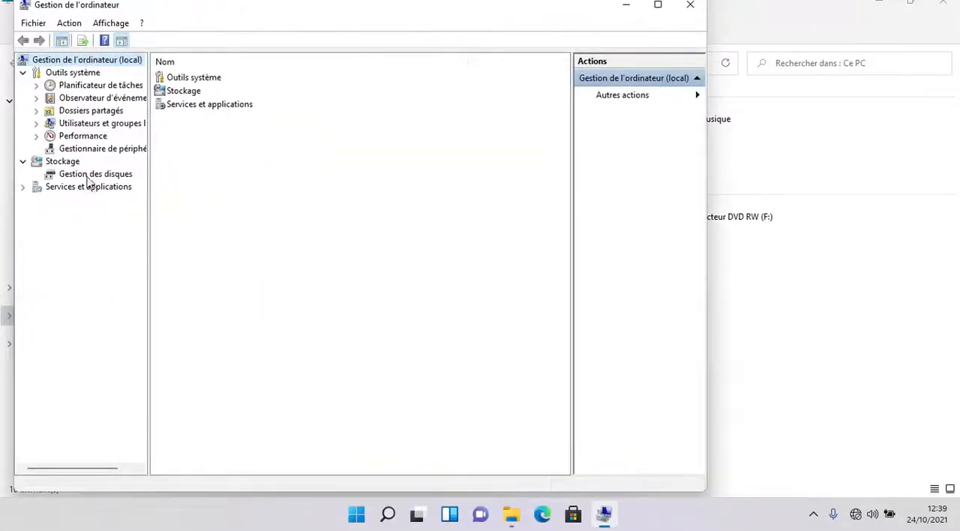
{"action": "left_click", "coordinate": [91, 175]}
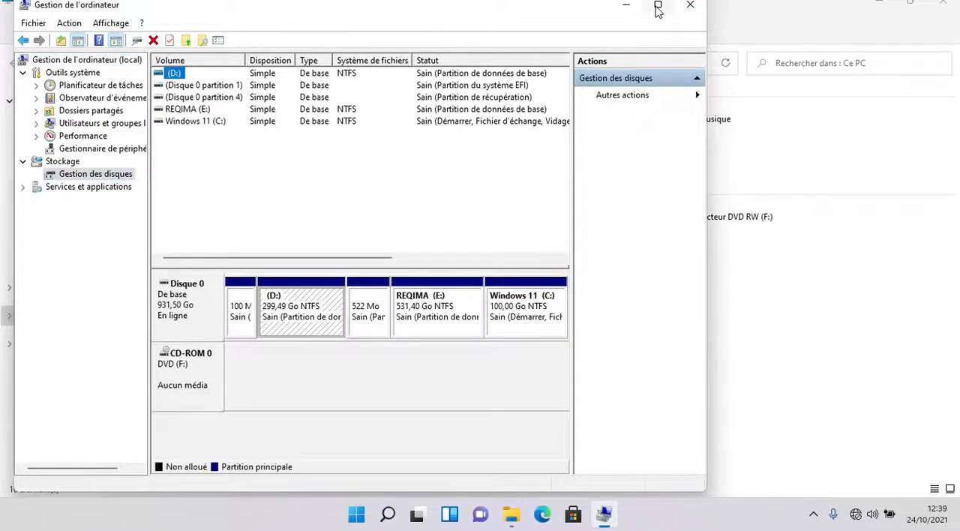
{"action": "left_click", "coordinate": [658, 4]}
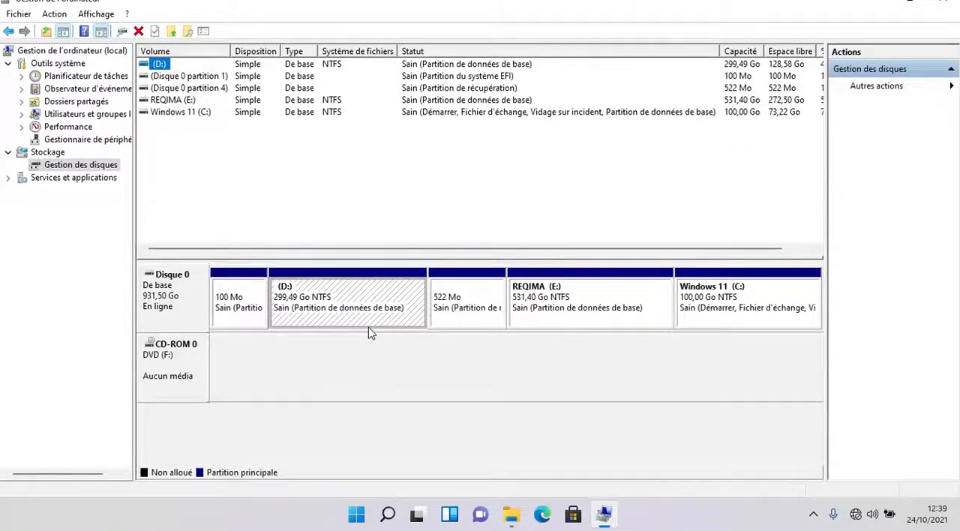
- Launch the standalone Gestion des disques window from the Run dialog with diskmgmt.msc, and close it
{"action": "key", "text": "super+r"}
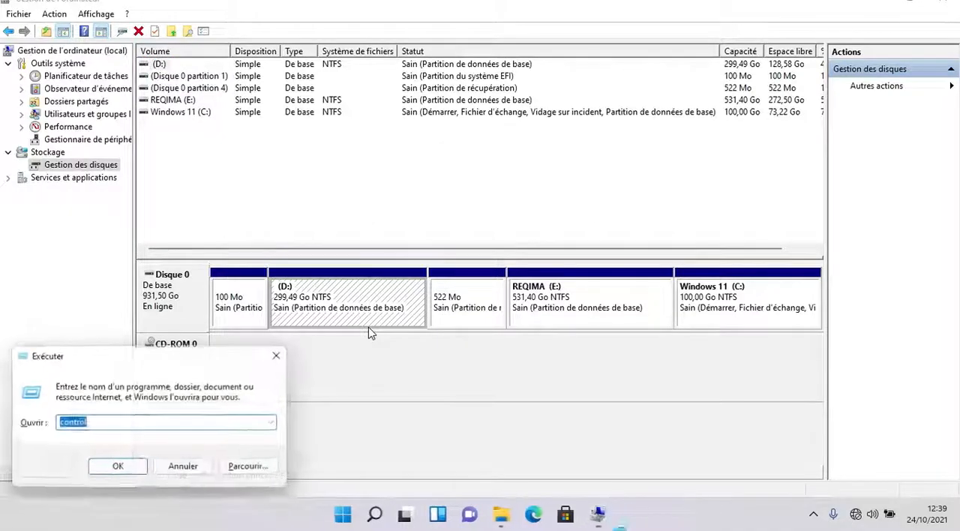
{"action": "type", "text": "diskmgmt.msc"}
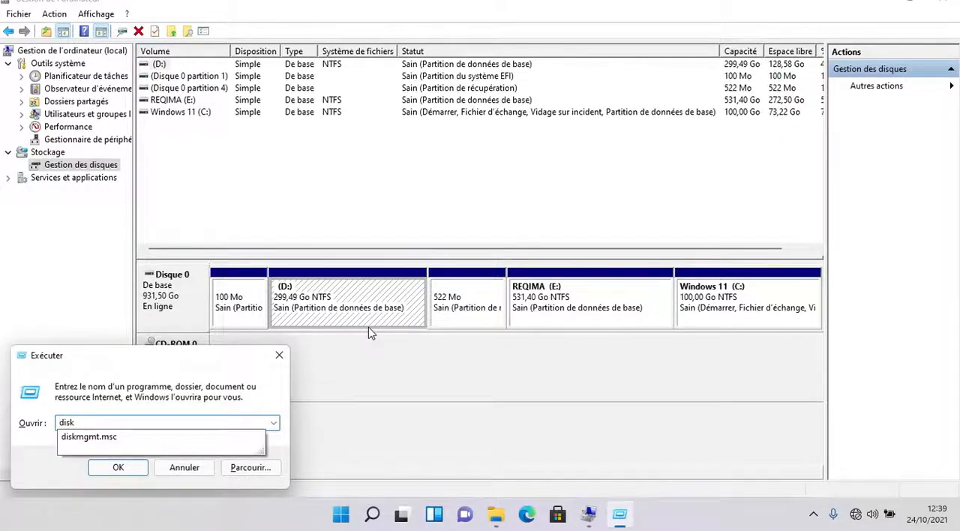
{"action": "key", "text": "Return"}
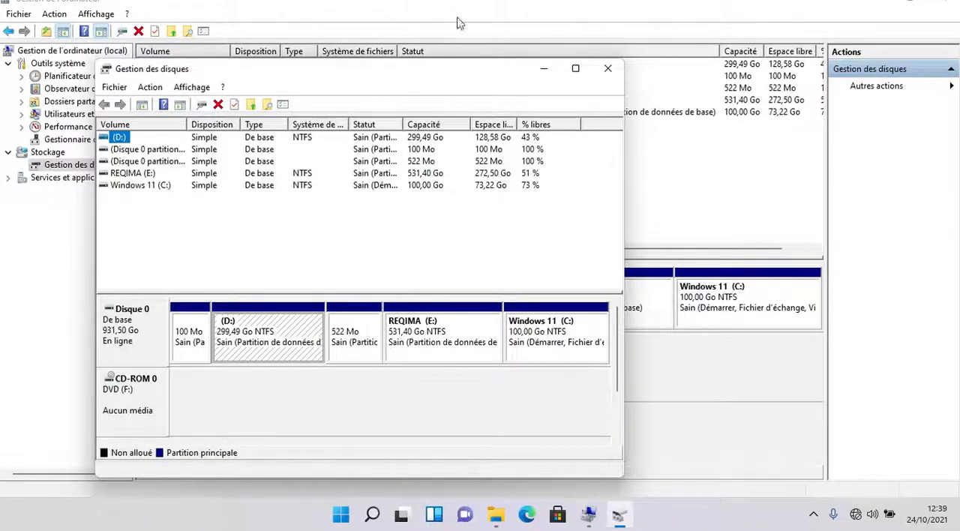
{"action": "left_click", "coordinate": [607, 69]}
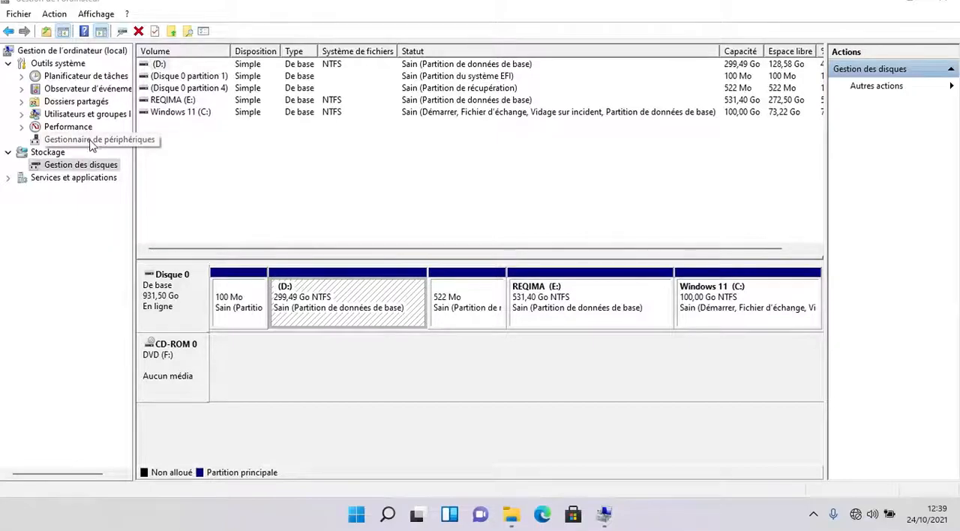
- Show Gestionnaire de périphériques in Gestion de l'ordinateur, expand Cartes graphiques and Cartes réseau, and close the window
{"action": "left_click", "coordinate": [113, 138]}
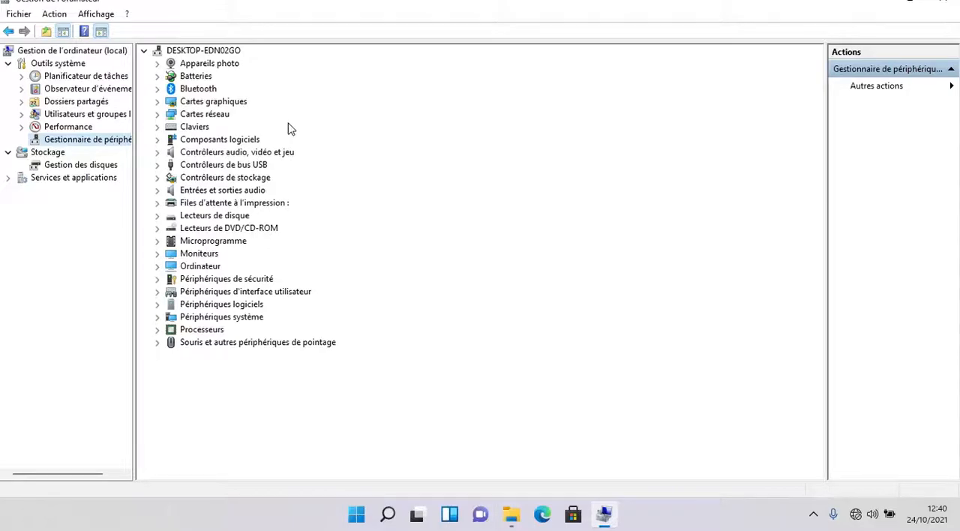
{"action": "left_click", "coordinate": [158, 104]}
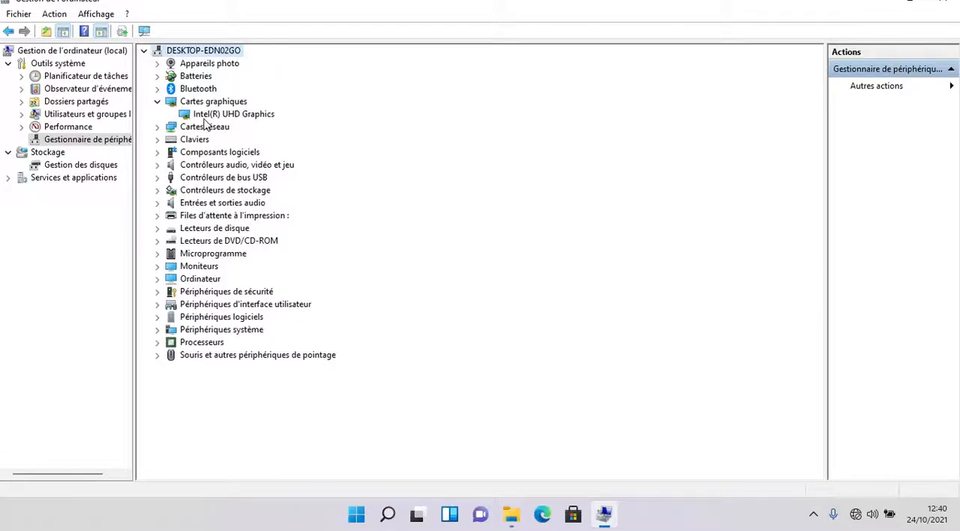
{"action": "left_click", "coordinate": [158, 127]}
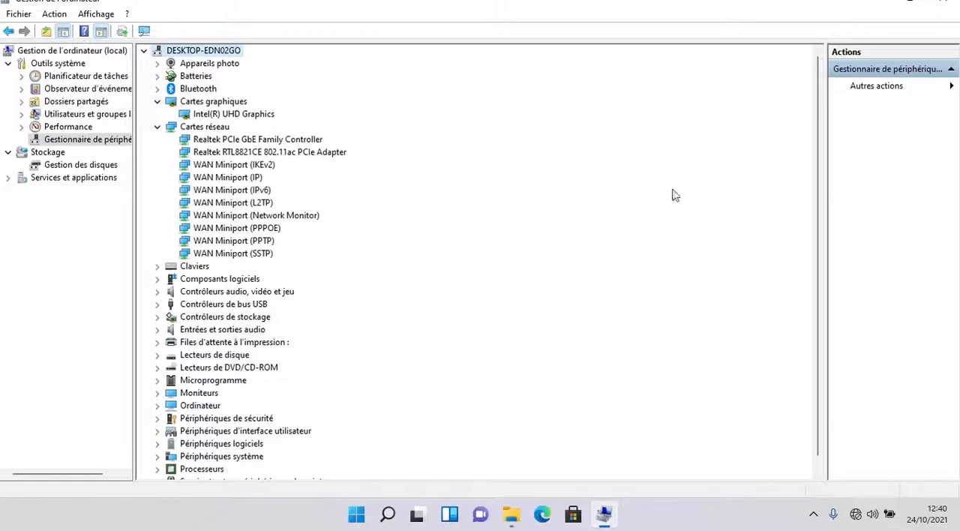
{"action": "left_click", "coordinate": [943, 2]}
{"action": "left_click", "coordinate": [943, 2]}
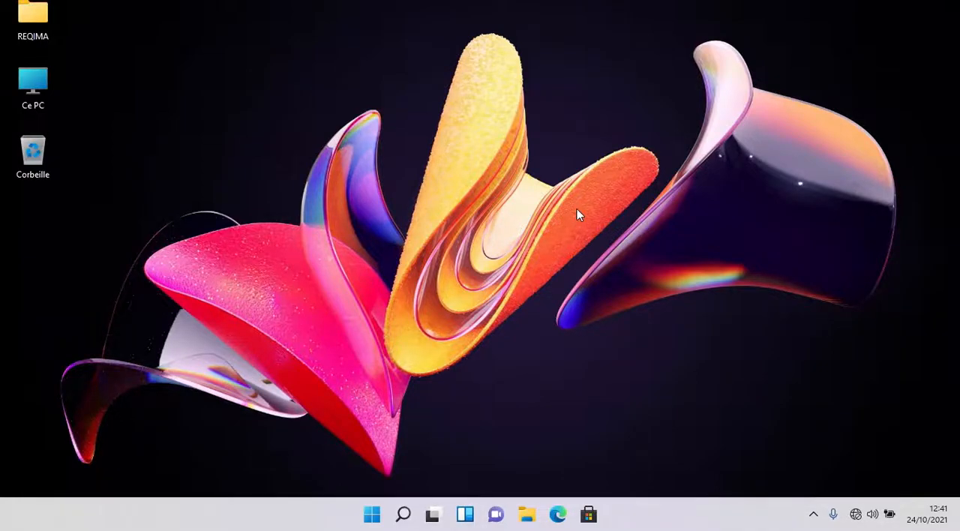
{"action": "right_click", "coordinate": [555, 237]}
{"action": "left_click", "coordinate": [577, 300]}
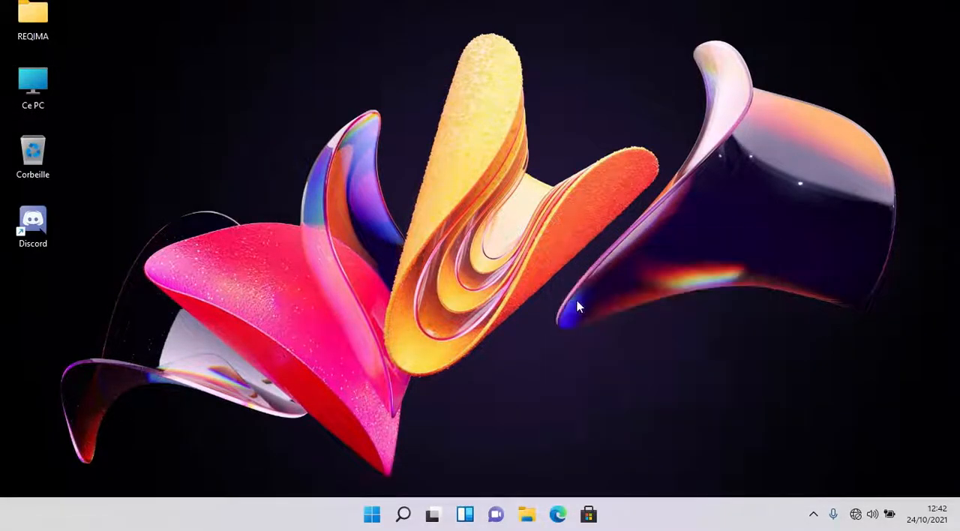
{"action": "right_click", "coordinate": [684, 519]}
{"action": "left_click", "coordinate": [558, 235]}
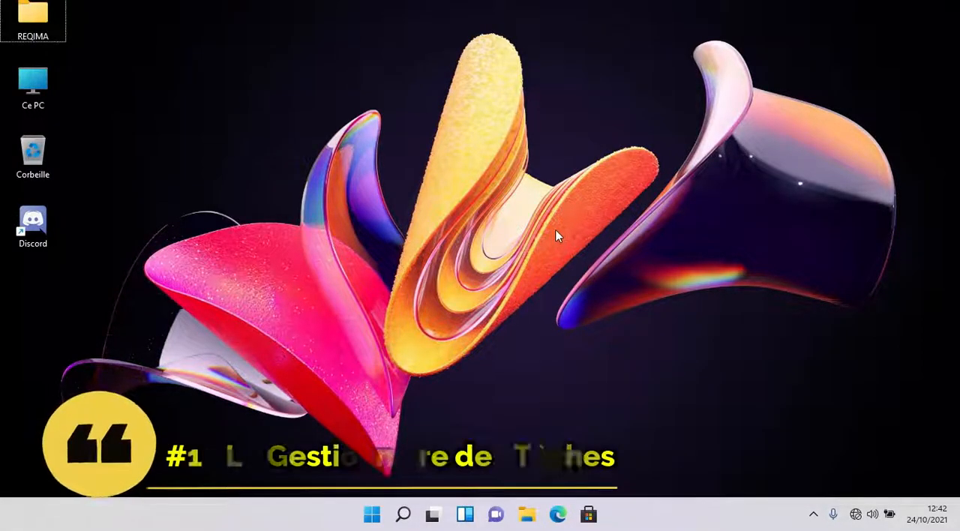
- Search Windows for "gestion", launch Gestionnaire des tâches from the results, and close it
{"action": "left_click", "coordinate": [403, 514]}
{"action": "type", "text": "ges"}
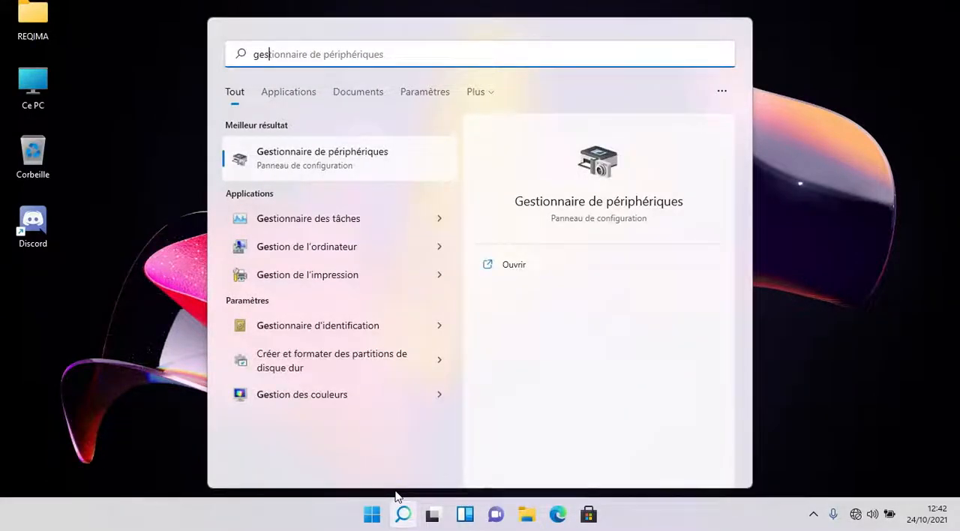
{"action": "type", "text": "tion"}
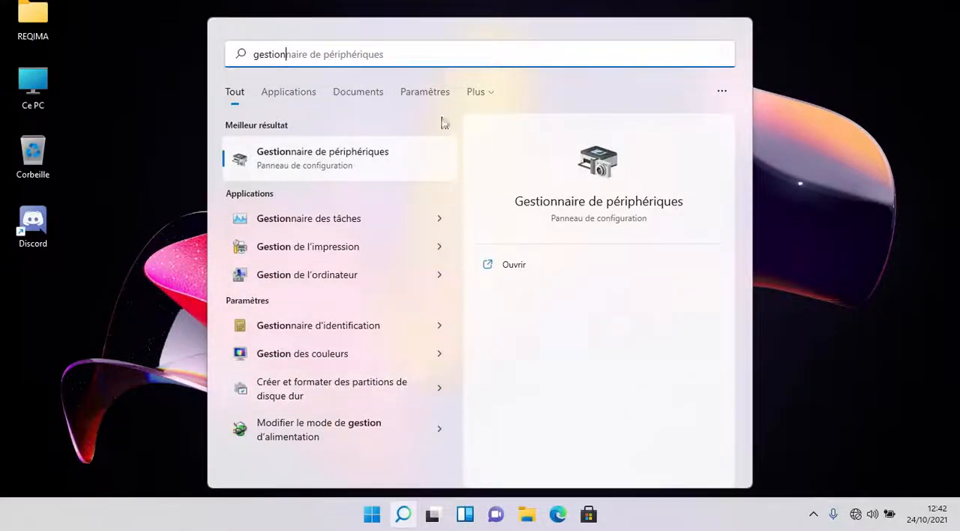
{"action": "left_click", "coordinate": [259, 218]}
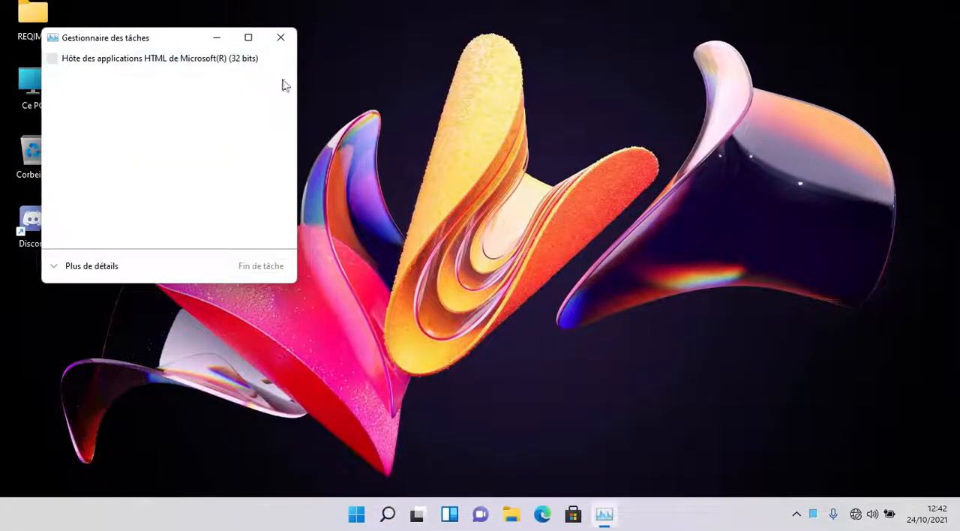
{"action": "left_click", "coordinate": [278, 43]}
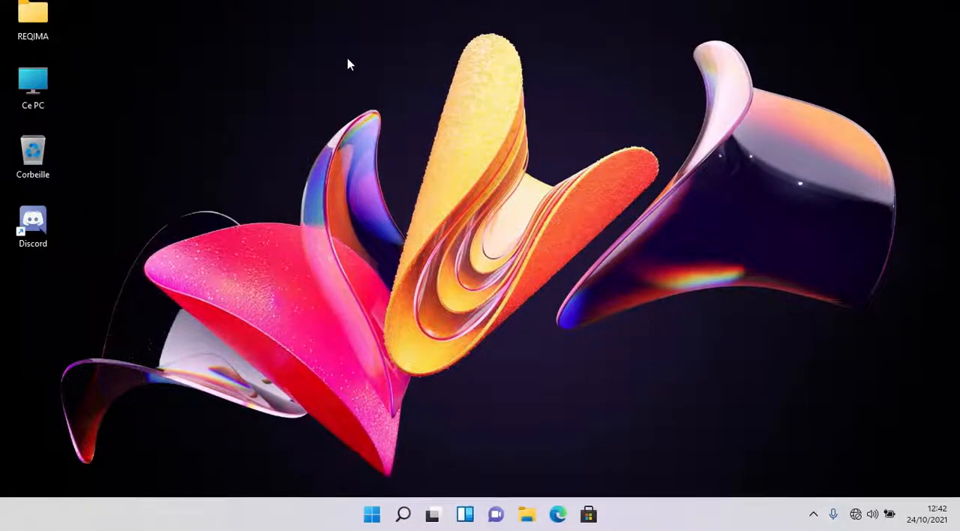
- Reopen Gestionnaire des tâches directly from the desktop, expand it to the detailed view and move its window toward the middle of the desktop
{"action": "key", "text": "ctrl+shift+Escape"}
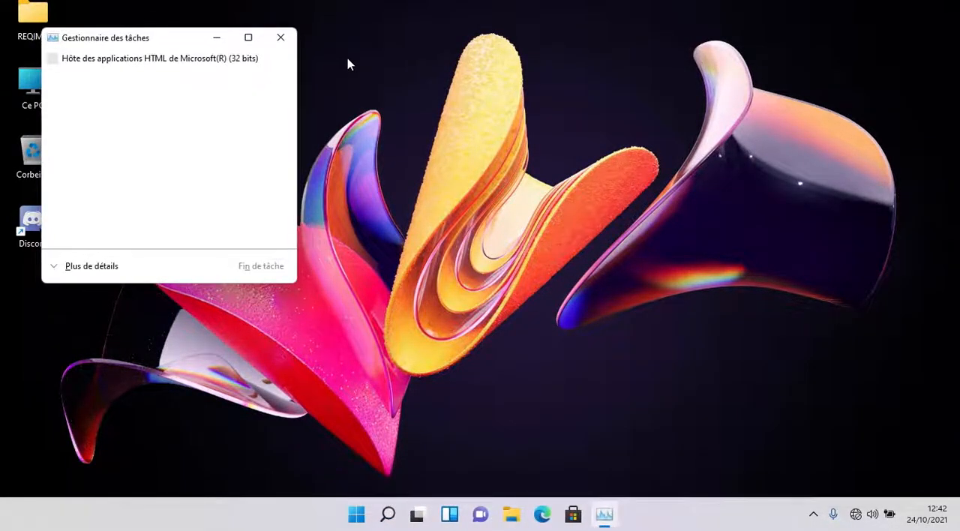
{"action": "left_click", "coordinate": [96, 264]}
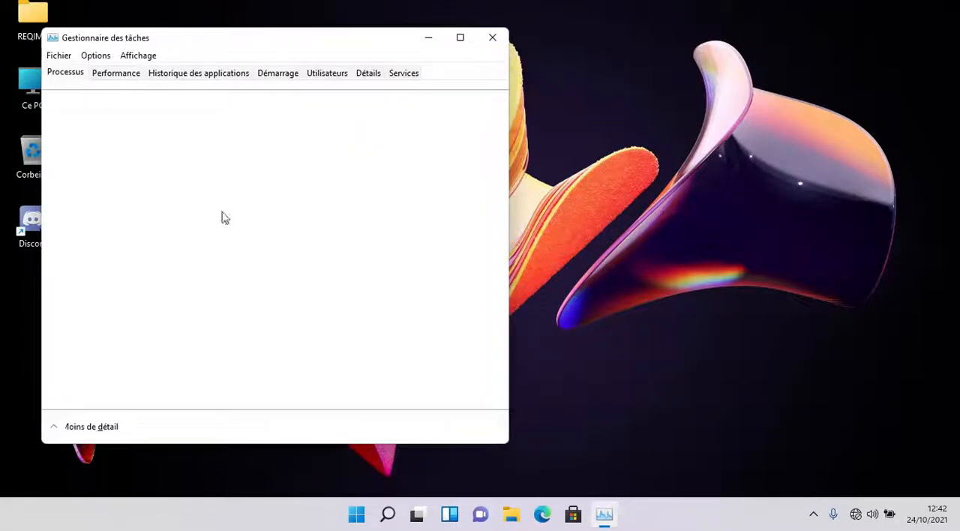
{"action": "left_click_drag", "start_coordinate": [293, 46], "coordinate": [493, 54]}
- Browse Historique des applications, Démarrage, Utilisateurs, Détails and Processus in Gestionnaire des tâches, and close it
{"action": "left_click", "coordinate": [426, 82]}
{"action": "left_click", "coordinate": [489, 84]}
{"action": "left_click", "coordinate": [528, 84]}
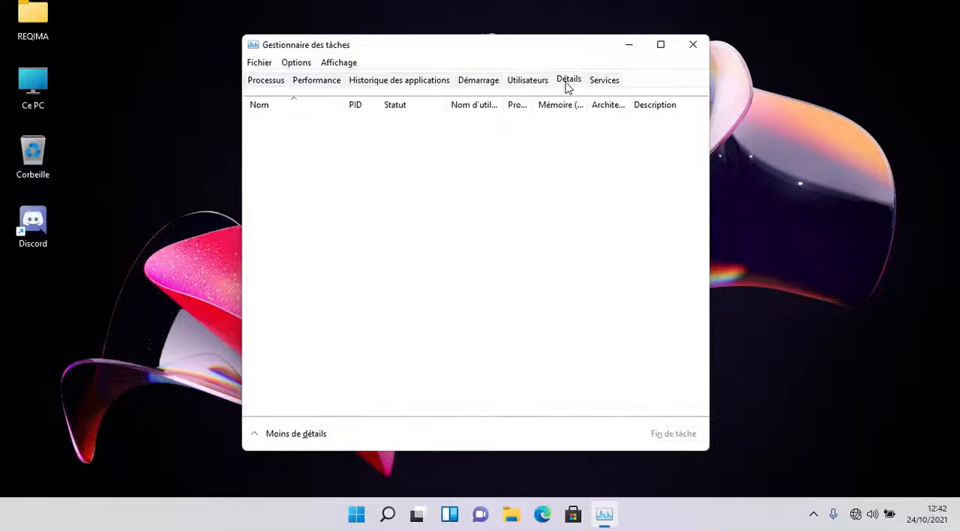
{"action": "left_click", "coordinate": [574, 84]}
{"action": "scroll", "coordinate": [309, 341], "scroll_direction": "down", "scroll_amount": 3}
{"action": "scroll", "coordinate": [330, 323], "scroll_direction": "up", "scroll_amount": 3}
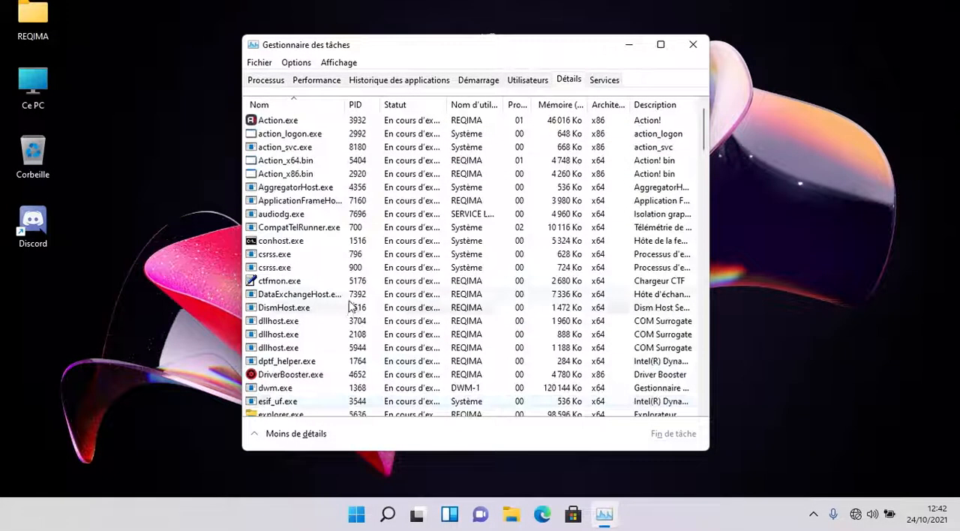
{"action": "scroll", "coordinate": [518, 225], "scroll_direction": "down", "scroll_amount": 8}
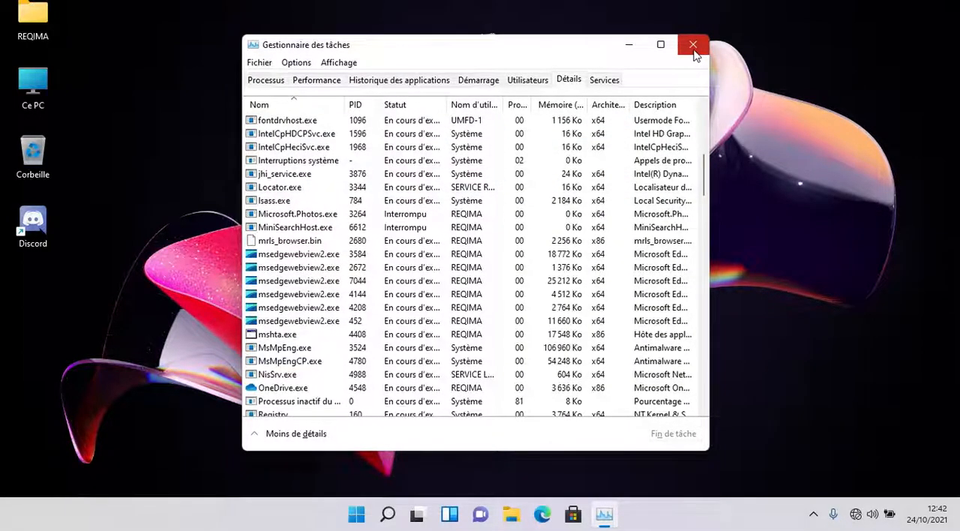
{"action": "left_click", "coordinate": [264, 81]}
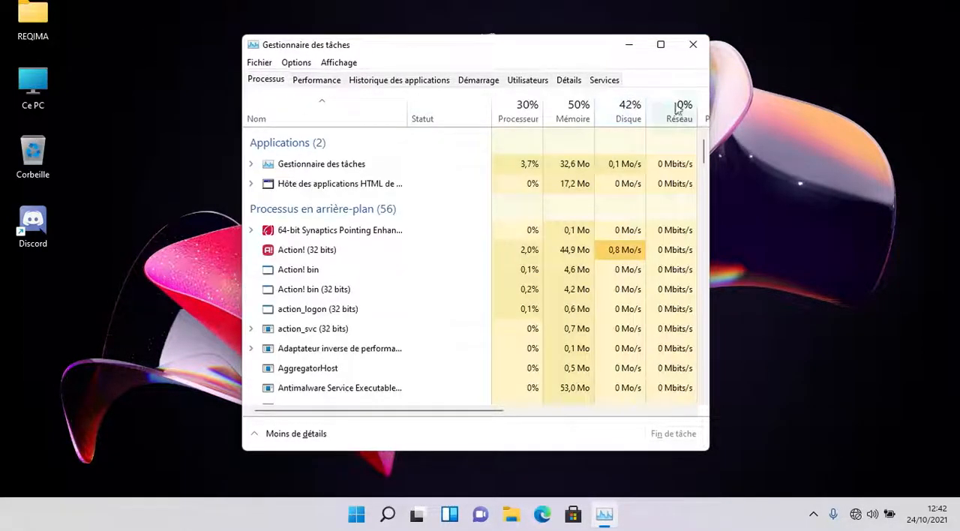
{"action": "left_click", "coordinate": [694, 45]}
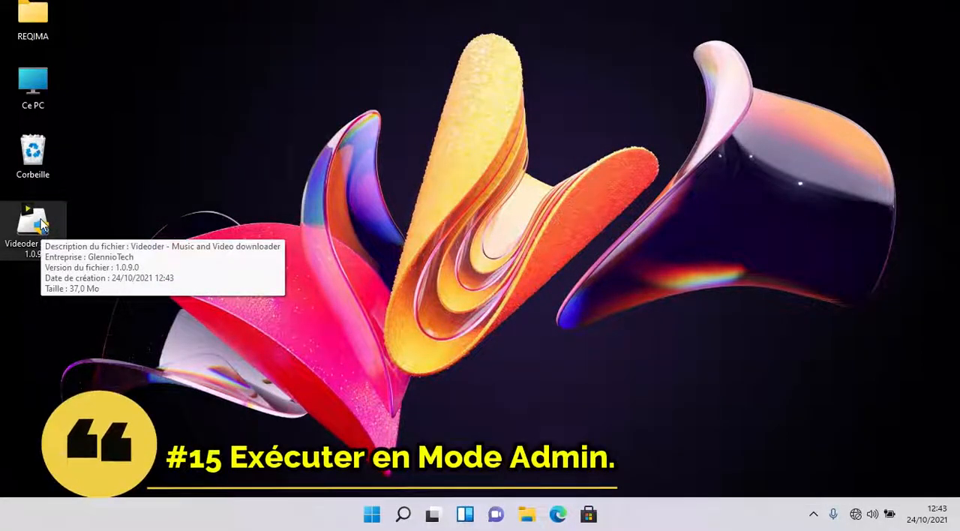
- Launch Videoder Setup 1.0.9 from the desktop twice, dismissing the Contrôle de compte d'utilisateur request each time
{"action": "double_click", "coordinate": [33, 222]}
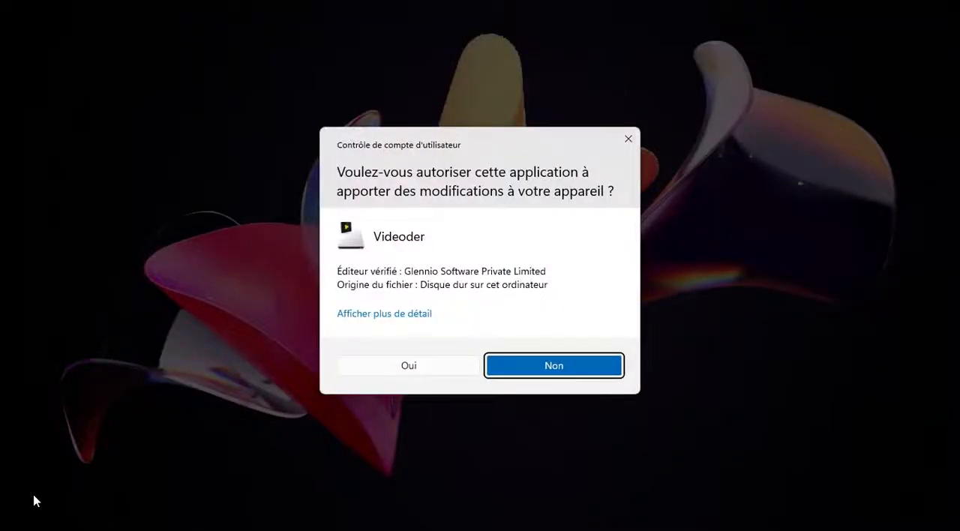
{"action": "left_click", "coordinate": [629, 140]}
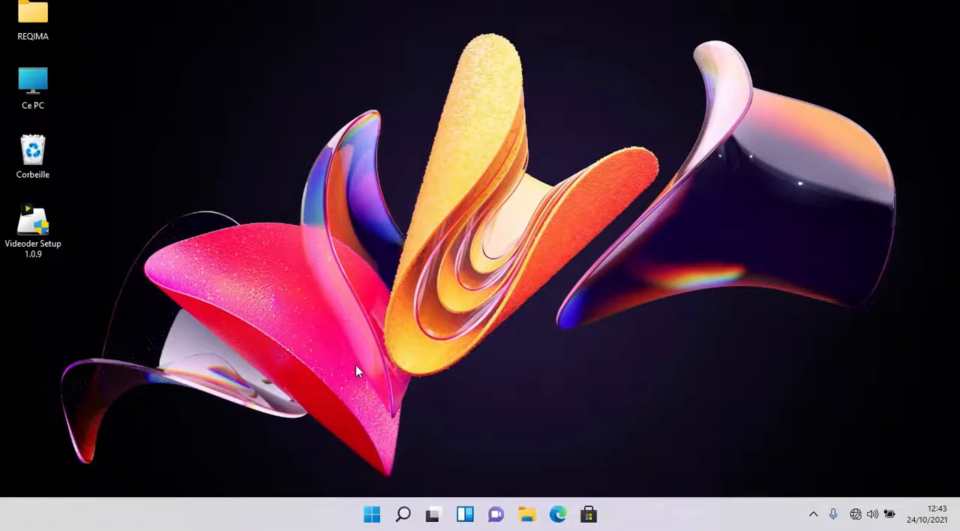
{"action": "double_click", "coordinate": [54, 221]}
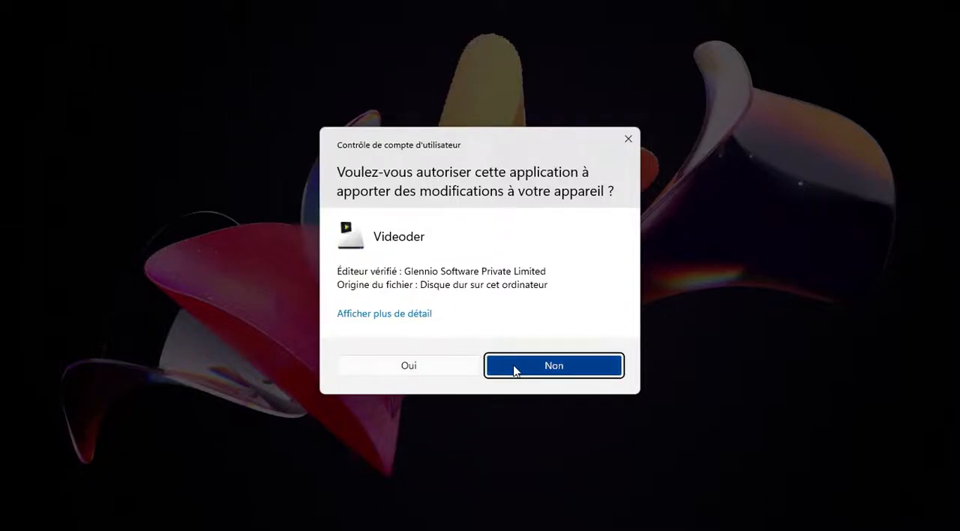
{"action": "left_click", "coordinate": [629, 141]}
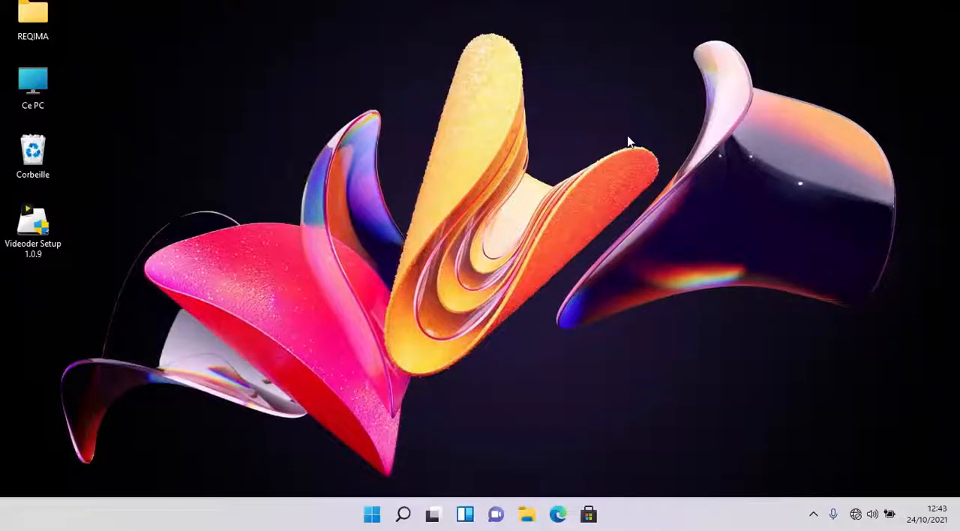